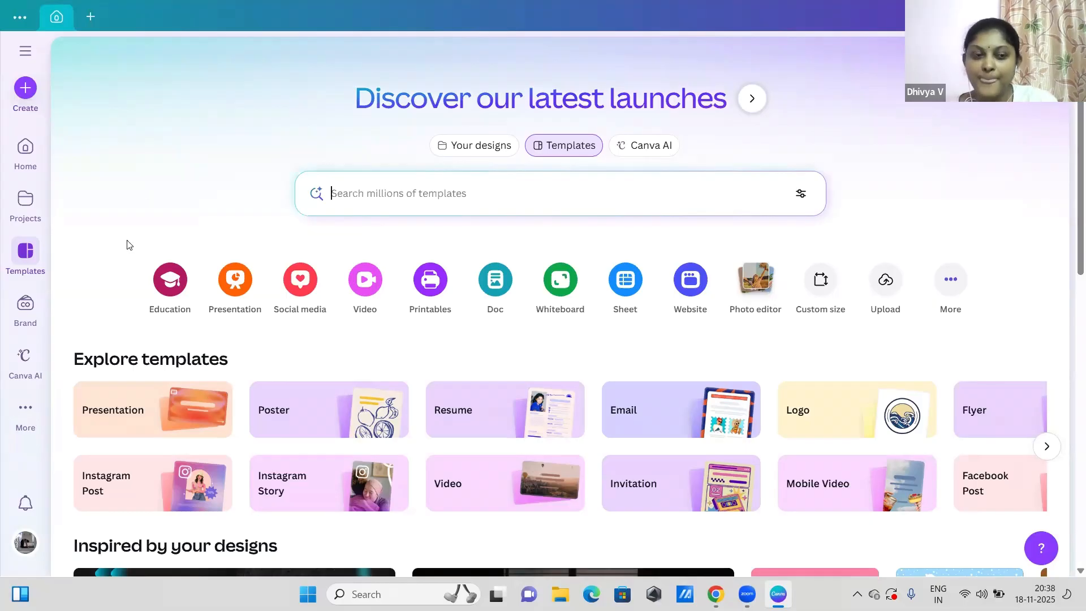
scroll(1071, 198, "down", 1)
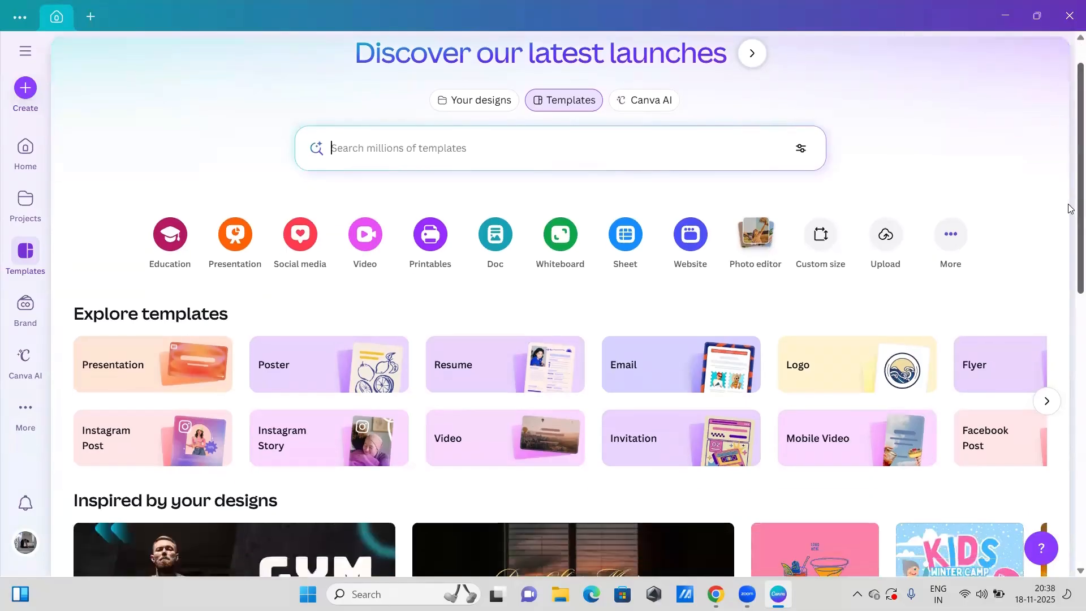
scroll(1070, 172, "up", 1)
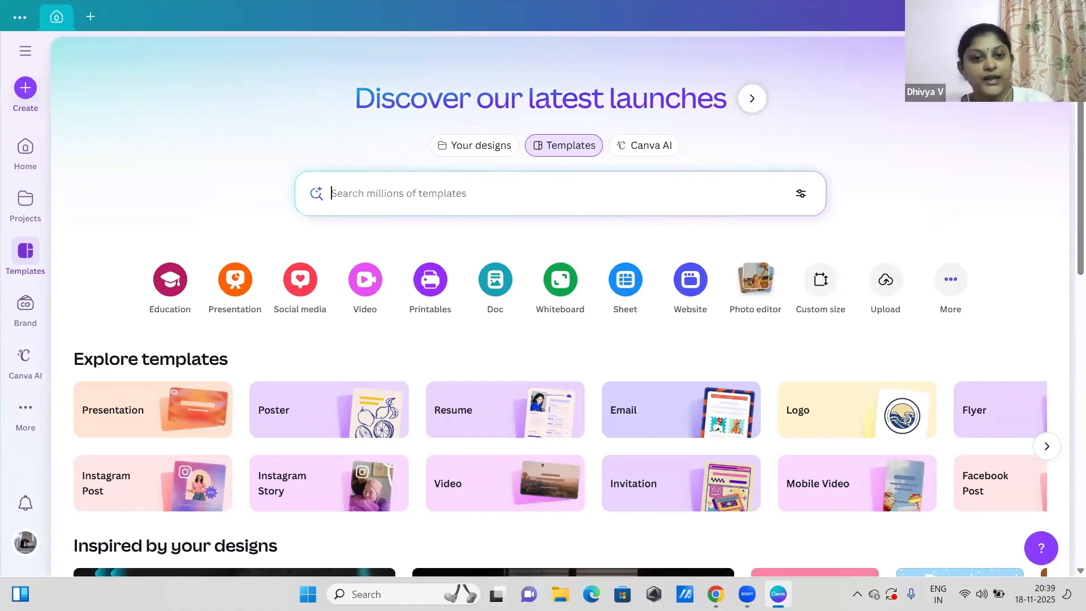
Step: Close the Canva desktop app and relaunch it from its desktop shortcut
left_click(1070, 15)
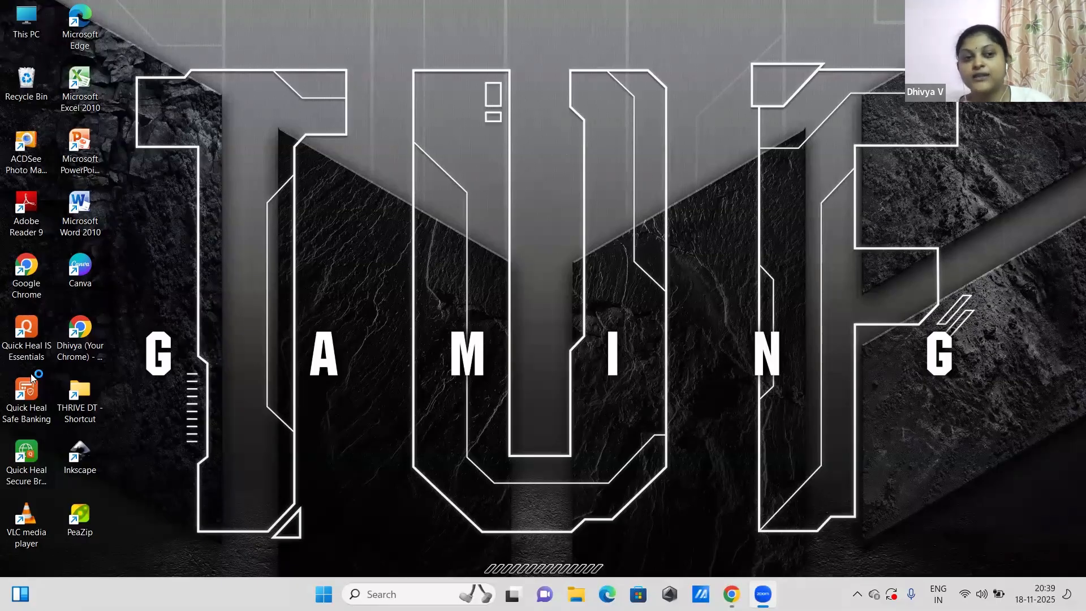
double_click(100, 331)
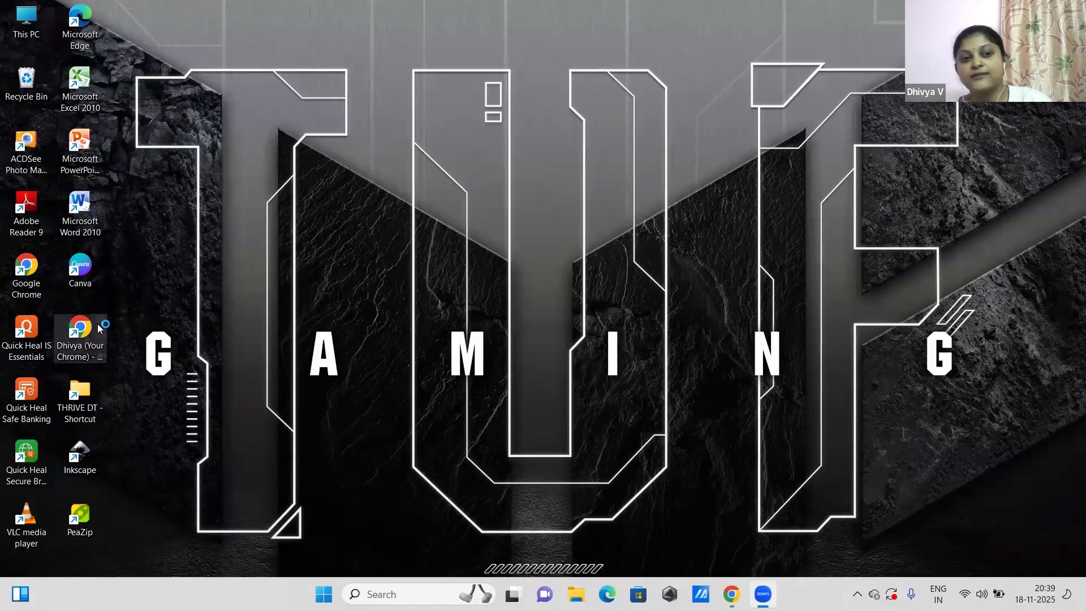
double_click(89, 277)
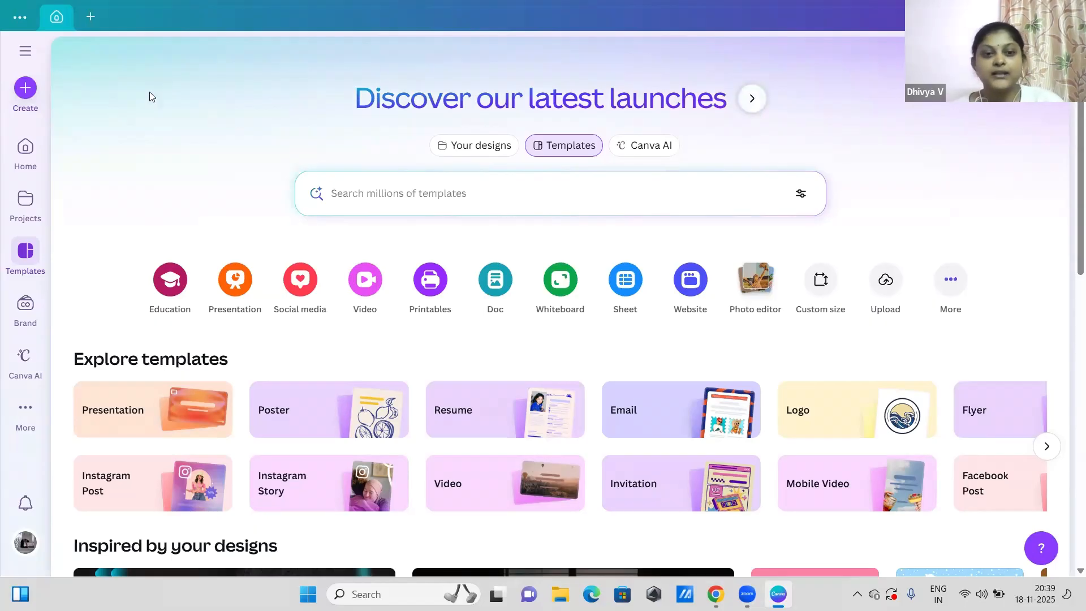
Step: Switch the home page to Your designs and look through the list of recent designs
scroll(1069, 181, "down", 2)
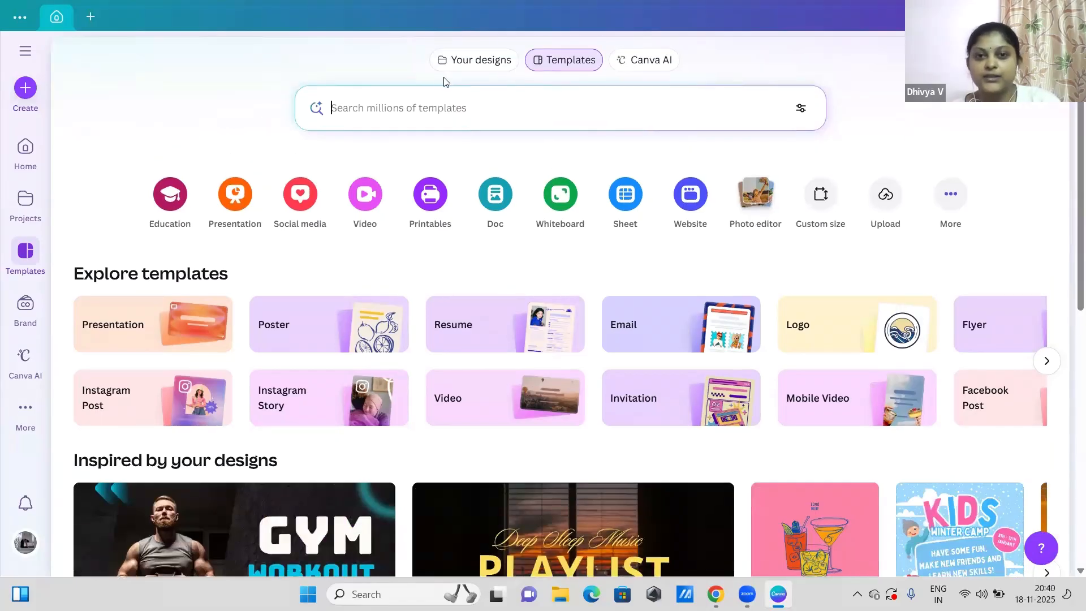
left_click(458, 64)
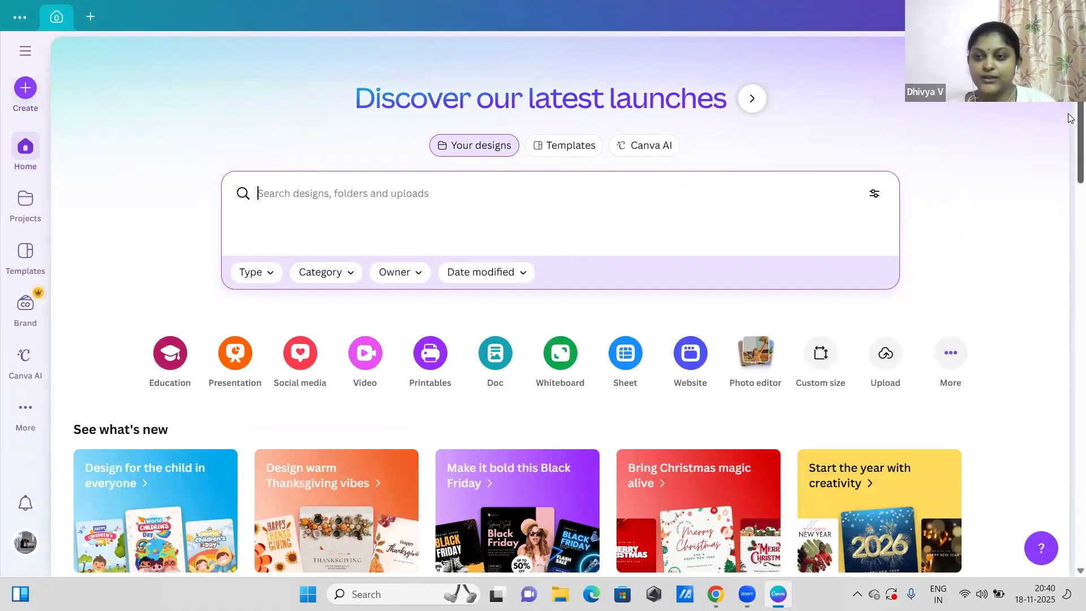
scroll(1071, 147, "down", 10)
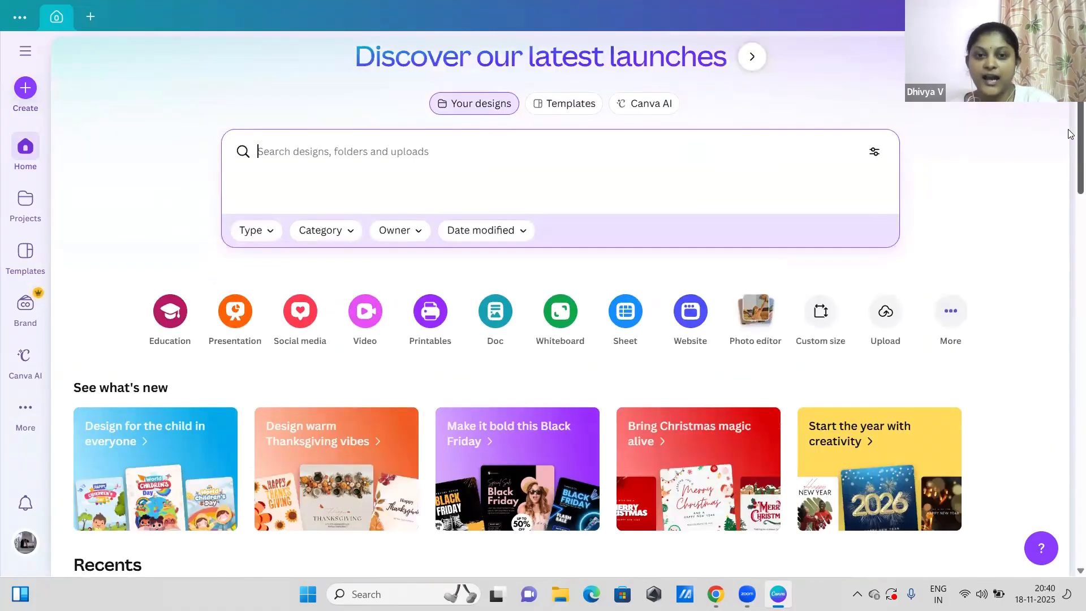
scroll(1072, 261, "up", 1)
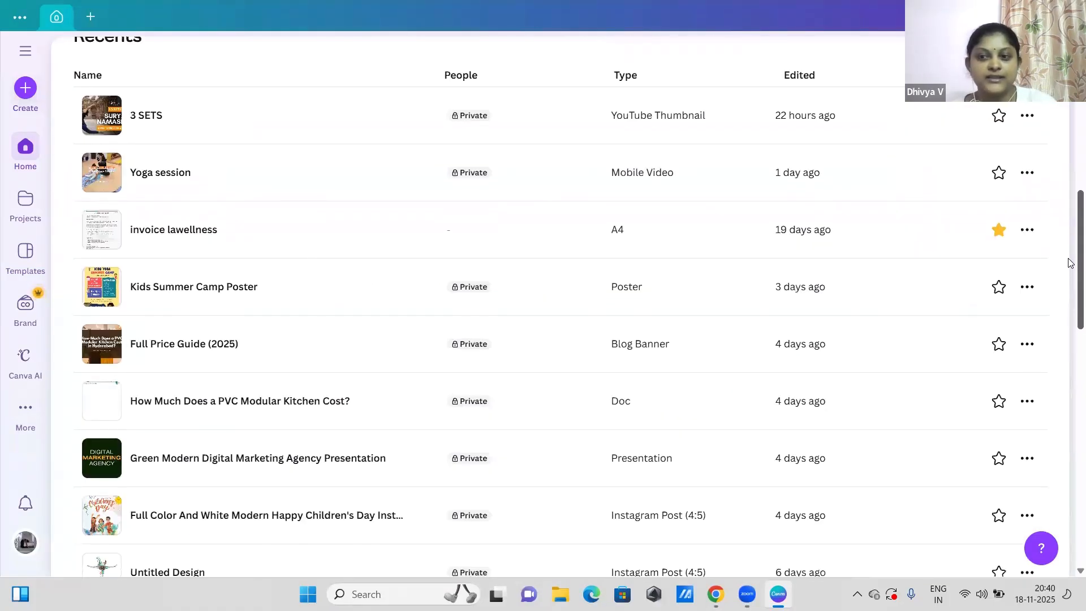
scroll(1071, 283, "down", 3)
scroll(1071, 338, "down", 8)
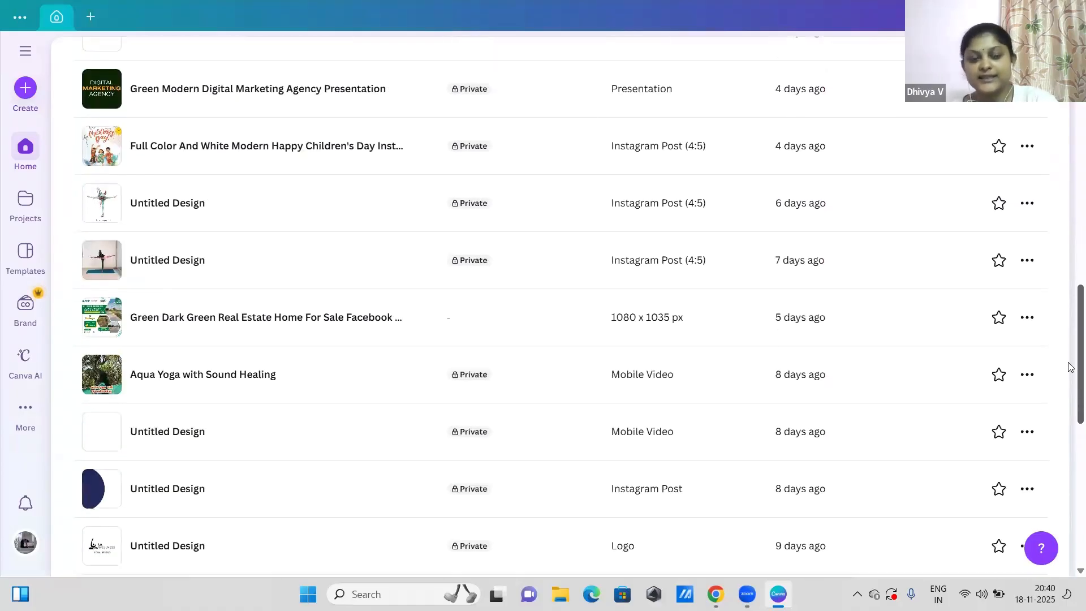
scroll(1070, 417, "up", 4)
scroll(1070, 317, "up", 13)
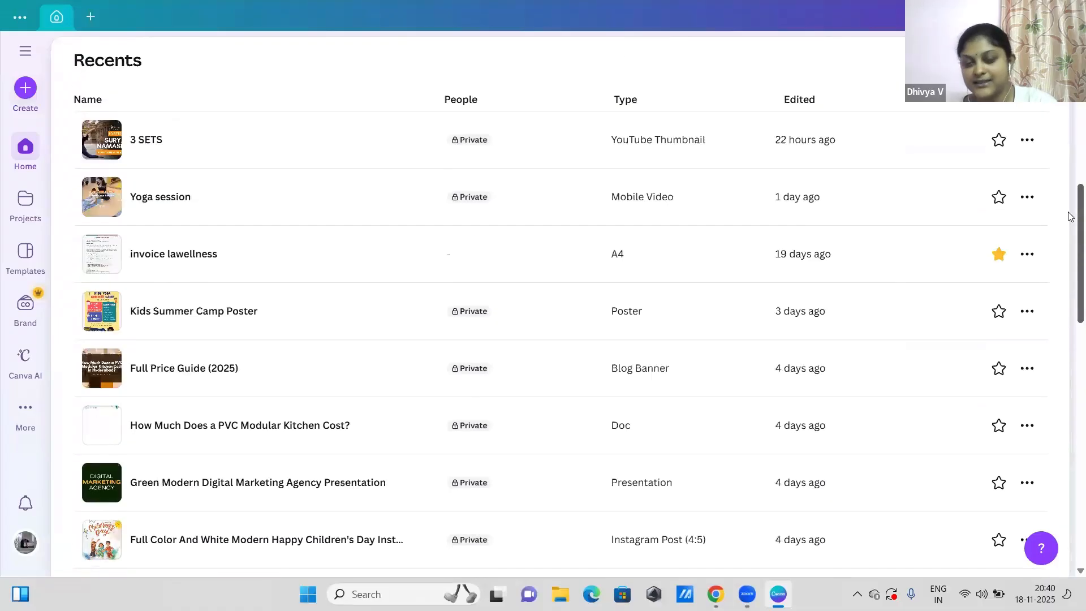
scroll(1071, 181, "up", 5)
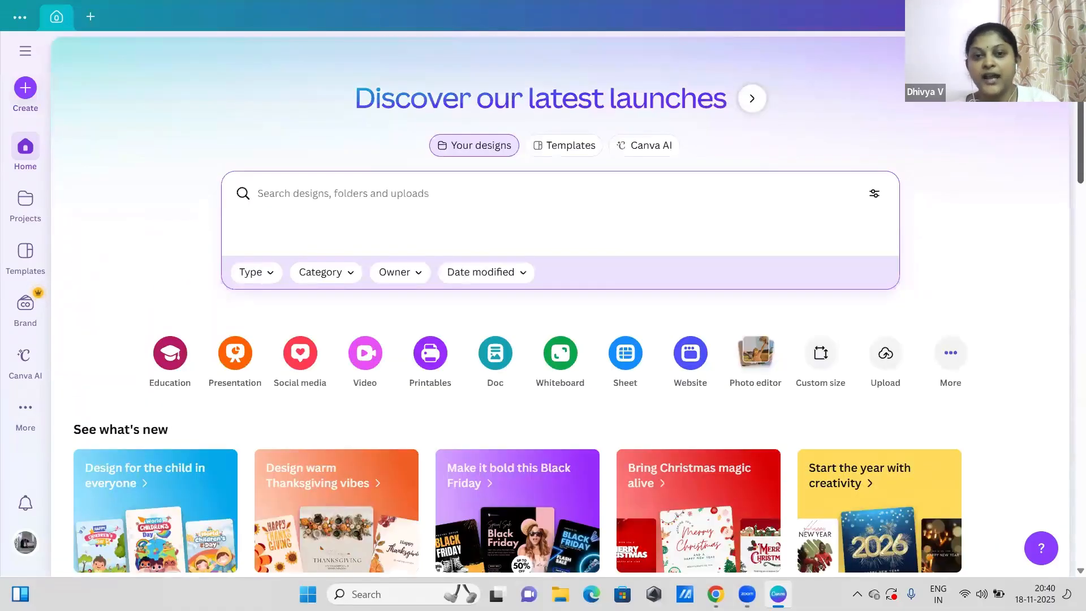
Step: Search the templates for "instagram post for diwali" and browse the matching designs
left_click(557, 147)
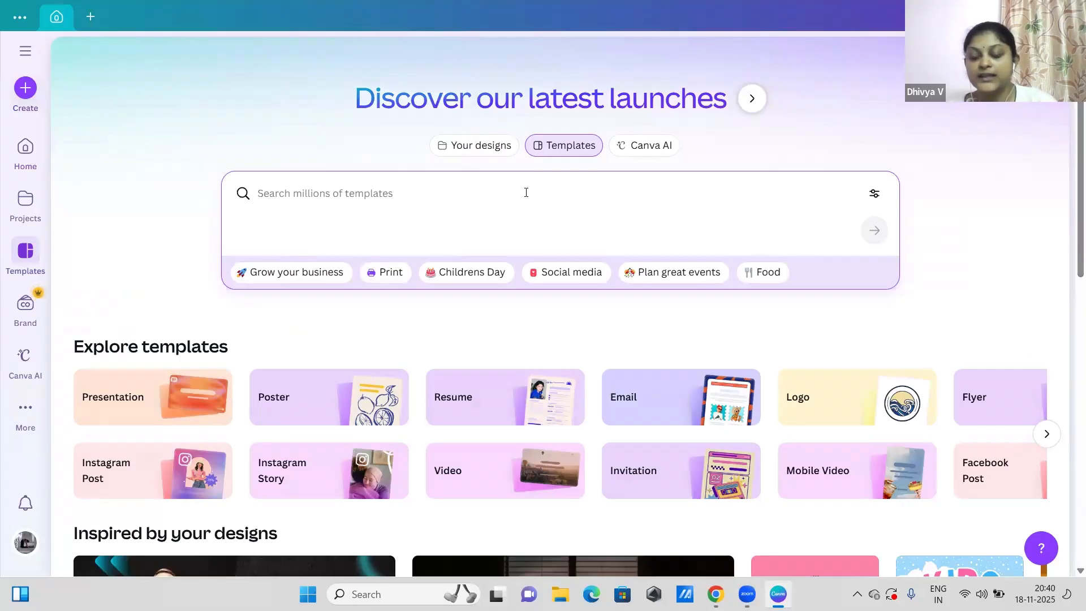
type("insta")
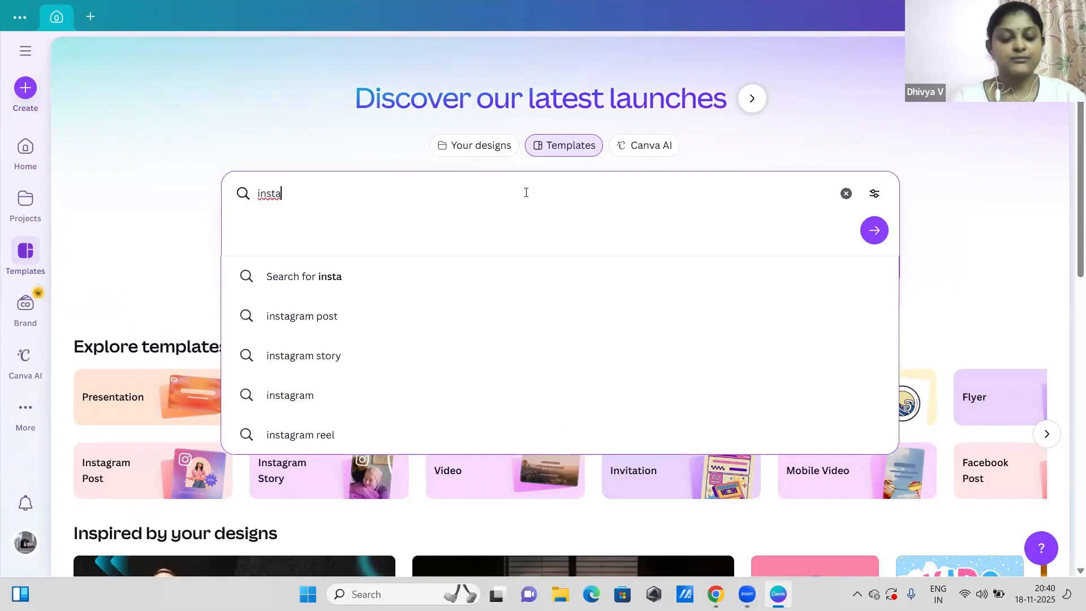
type("gram post for ")
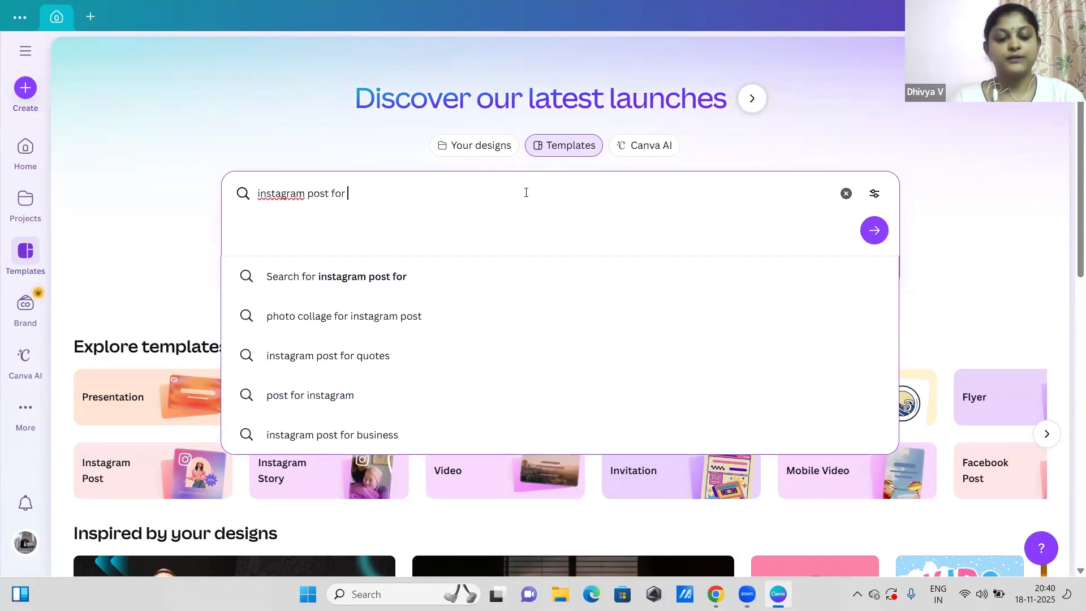
type("diw")
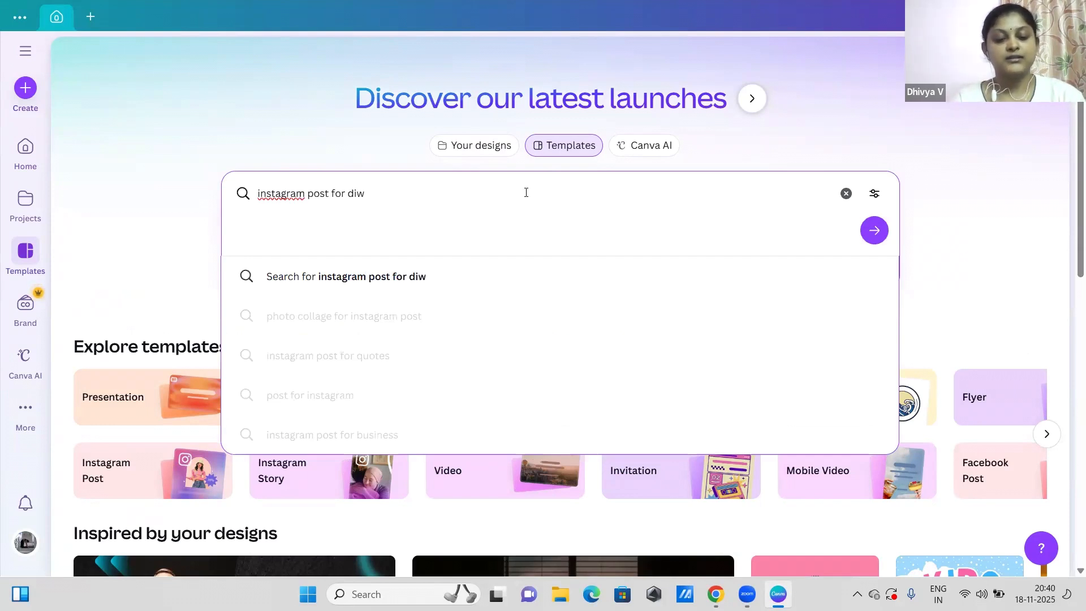
type("a;ili")
key("Return")
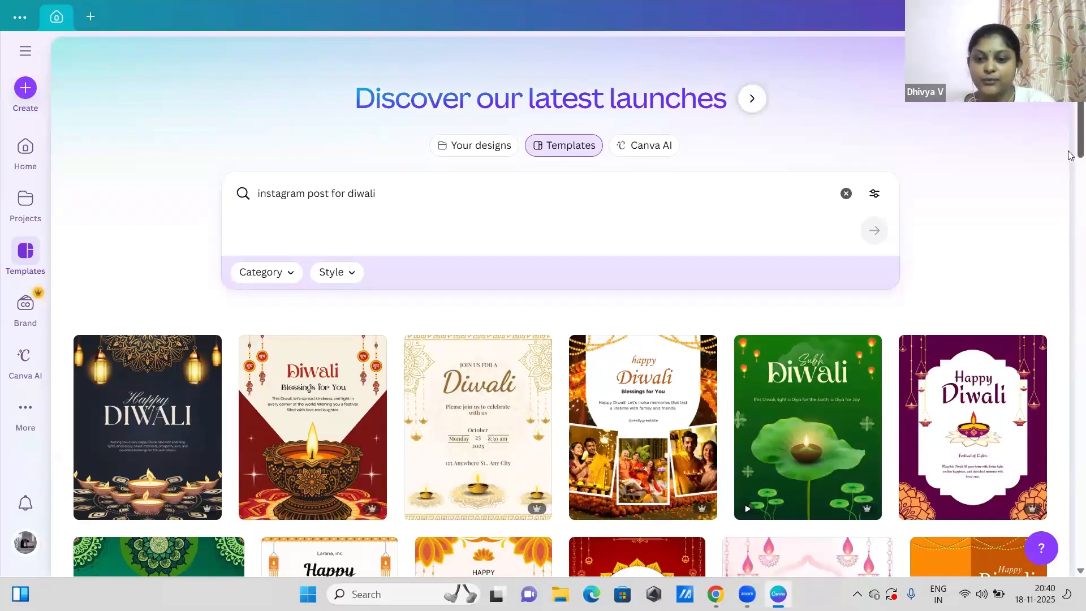
scroll(1071, 218, "down", 13)
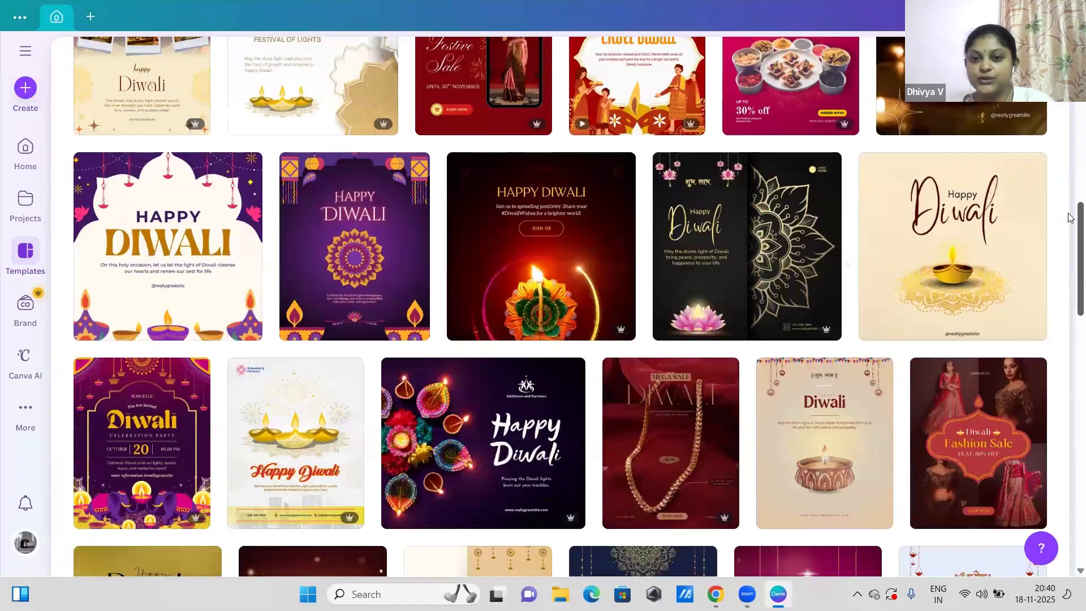
scroll(1065, 164, "up", 13)
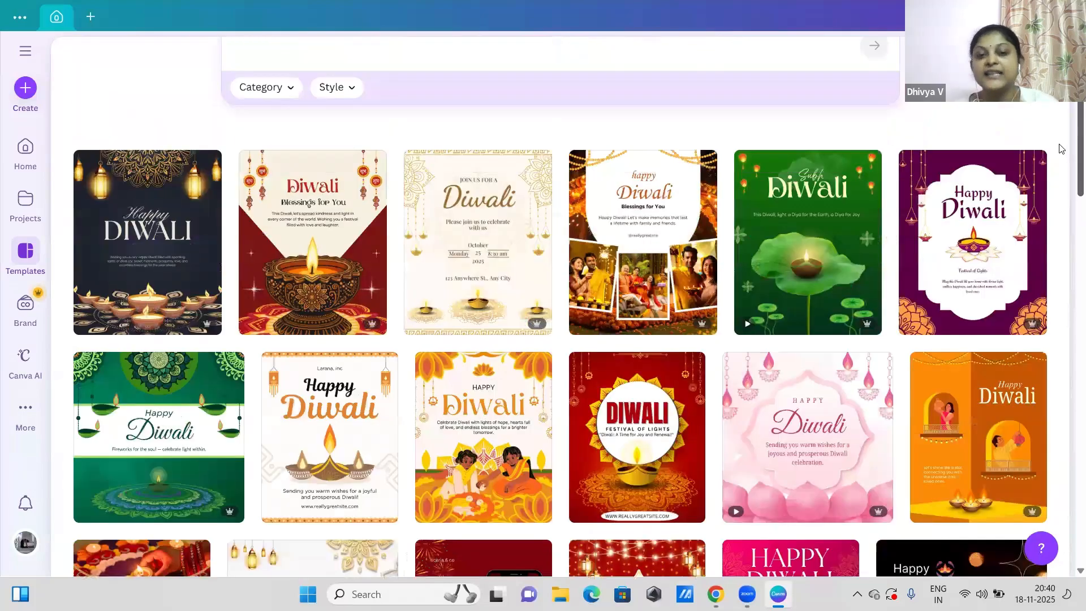
scroll(1061, 149, "up", 1)
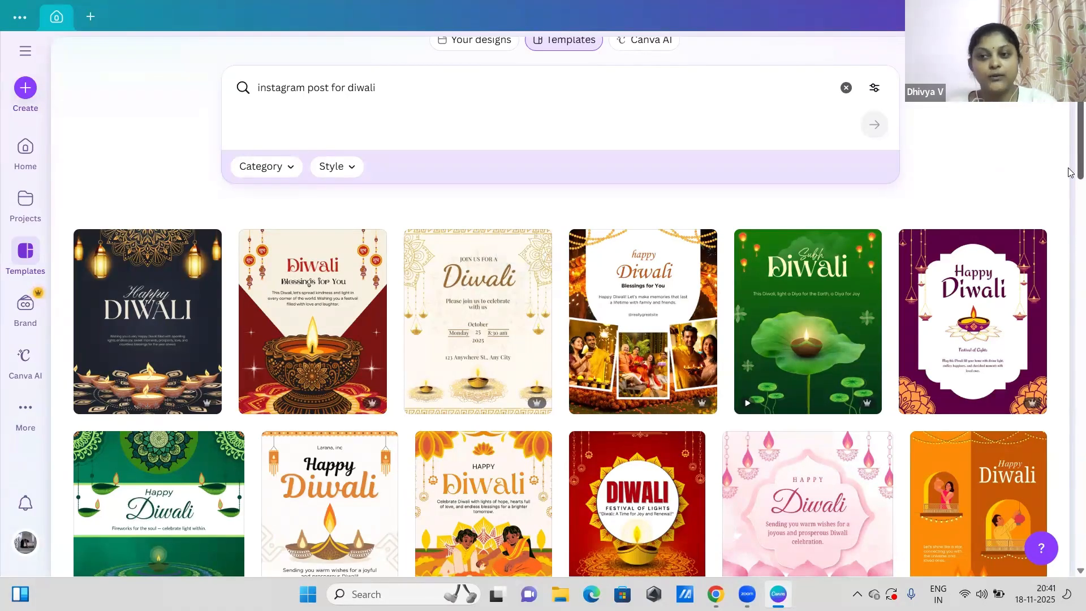
scroll(1072, 170, "up", 2)
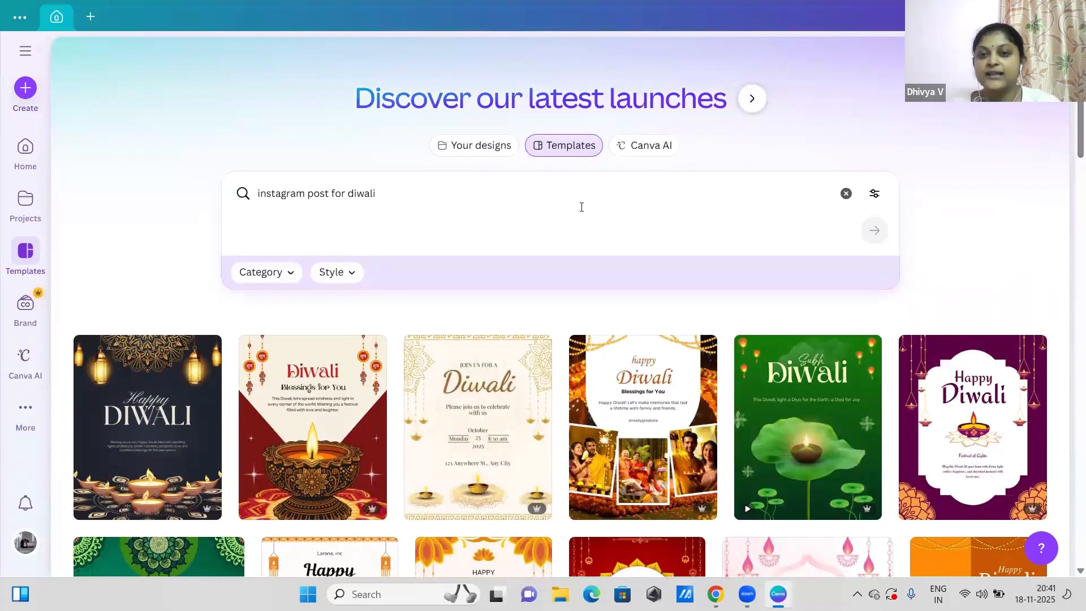
Step: Switch to Canva AI and clear the carried-over text from its prompt
left_click(648, 152)
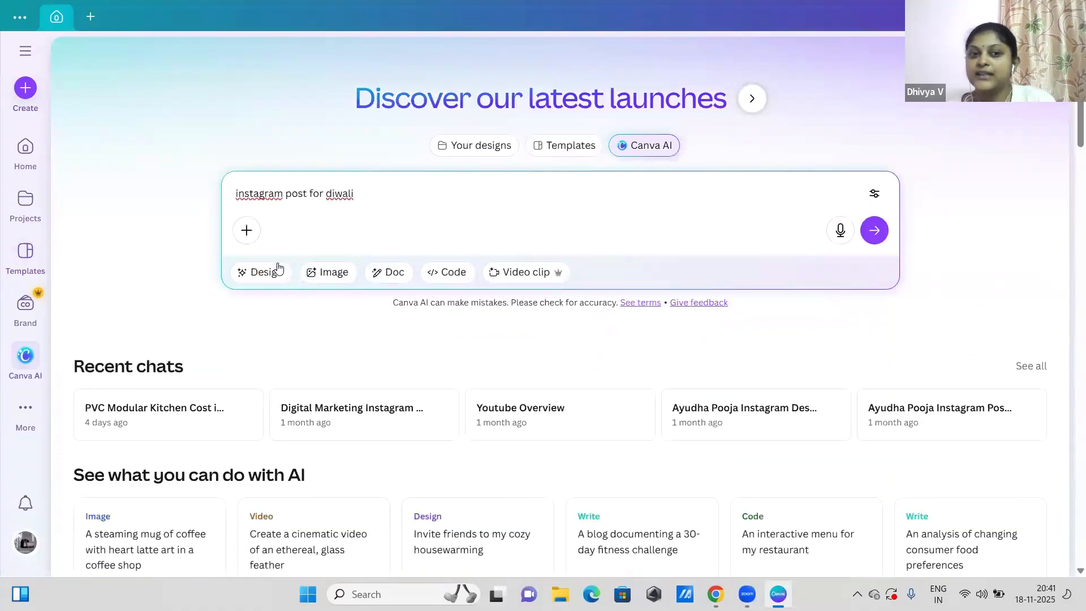
key("ctrl+a")
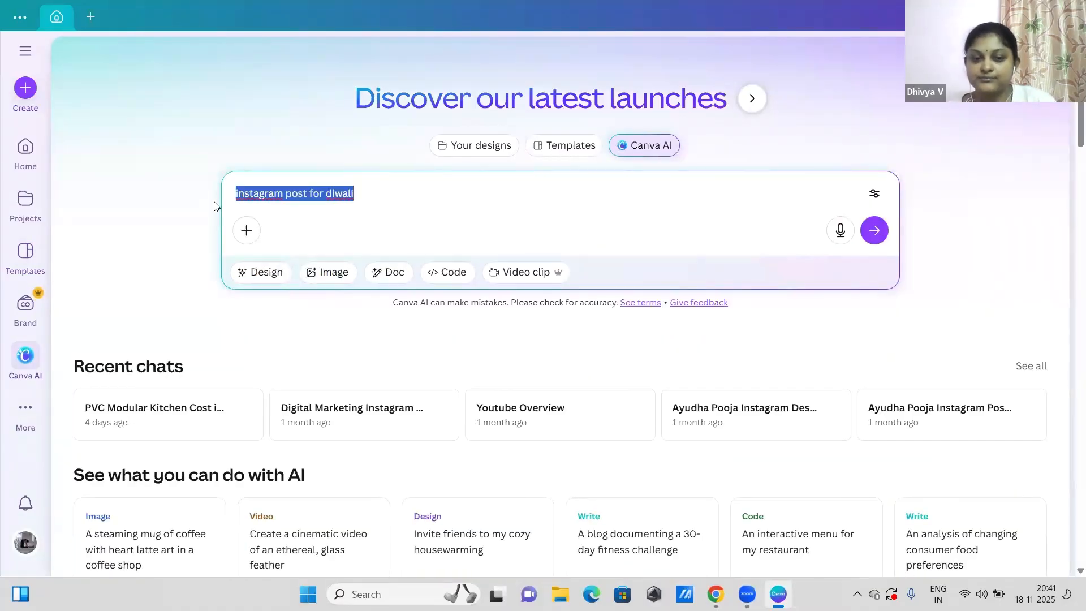
key("BackSpace")
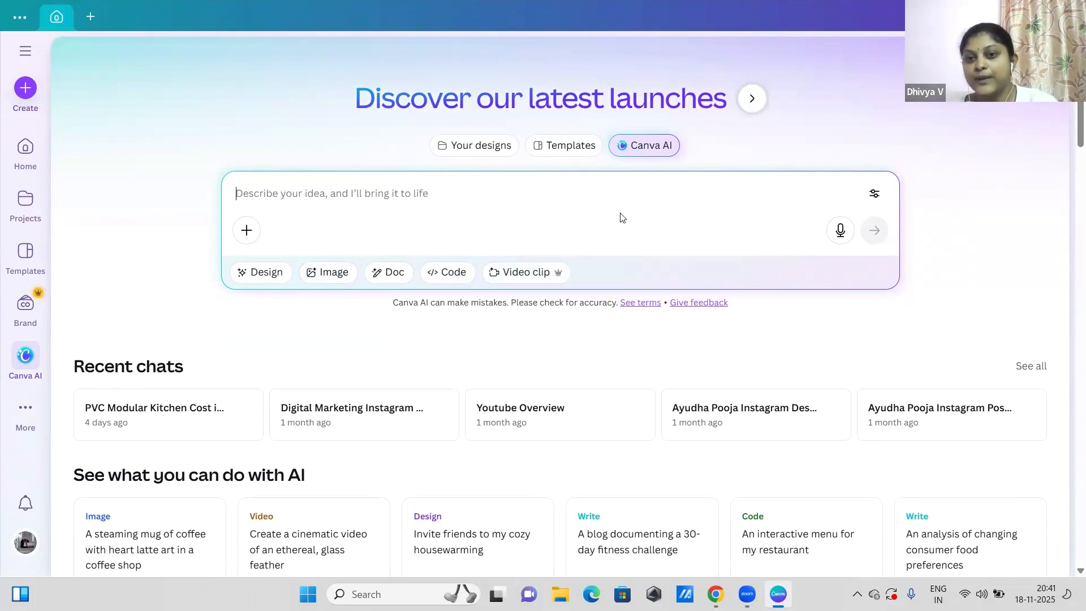
Step: Start creating a design and browse the formats offered under Create new
left_click(24, 88)
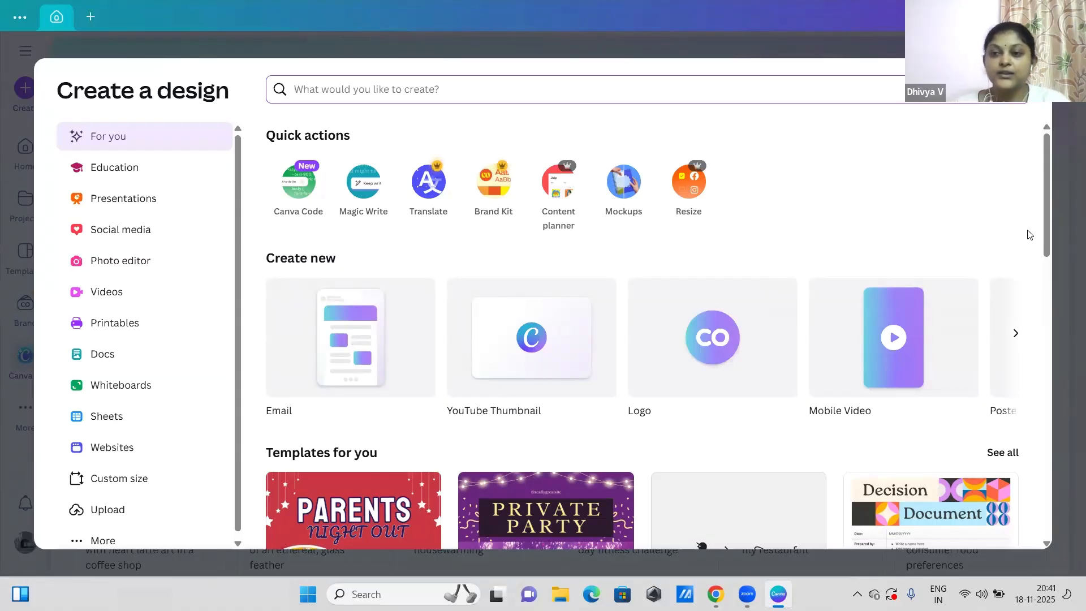
left_click_drag(1046, 240, 1049, 269)
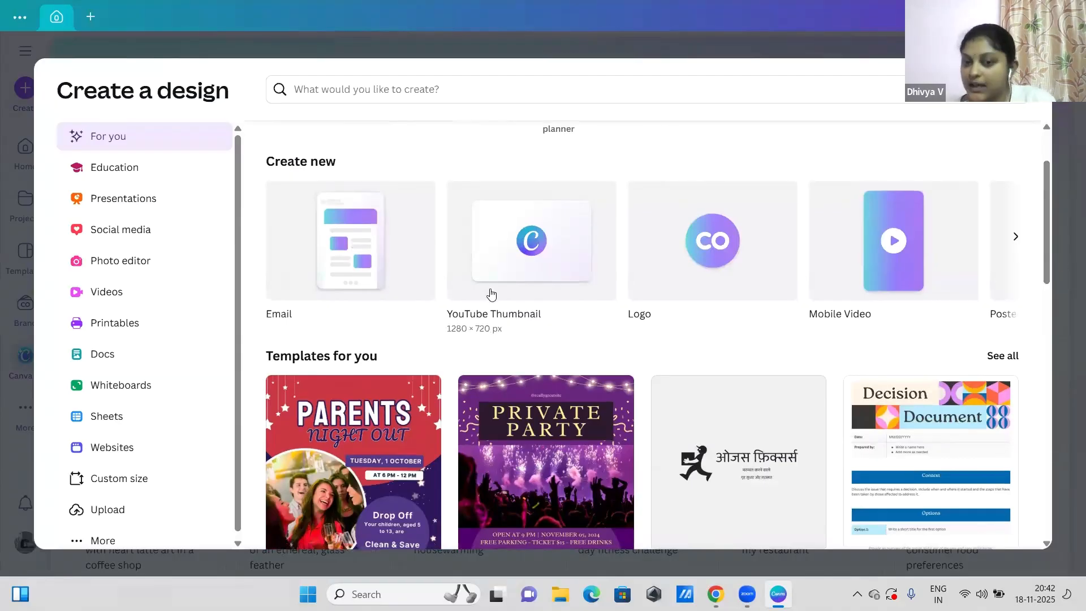
left_click(1014, 237)
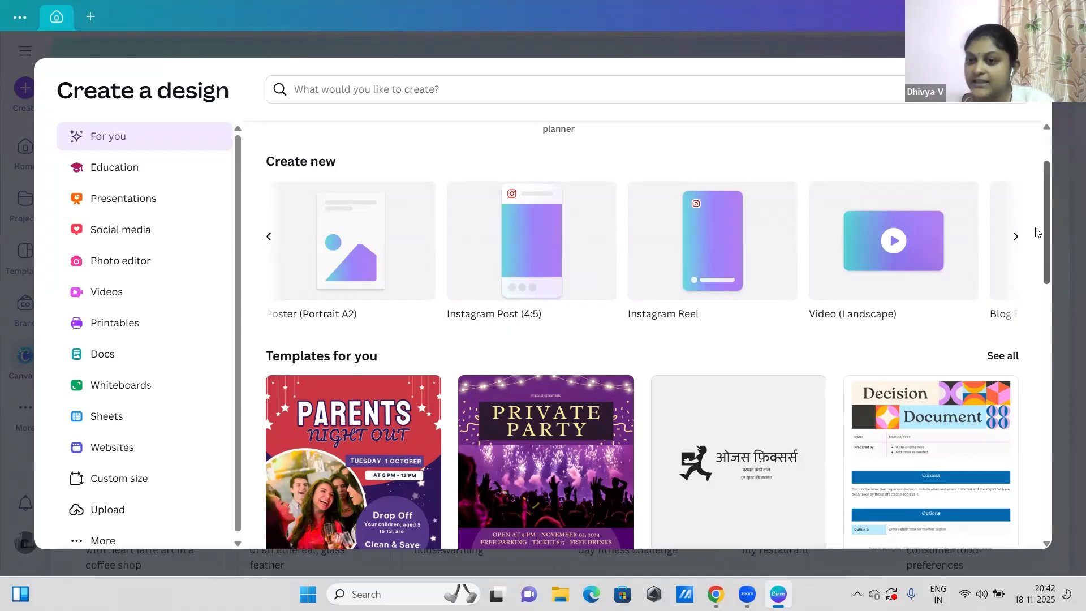
left_click(1016, 238)
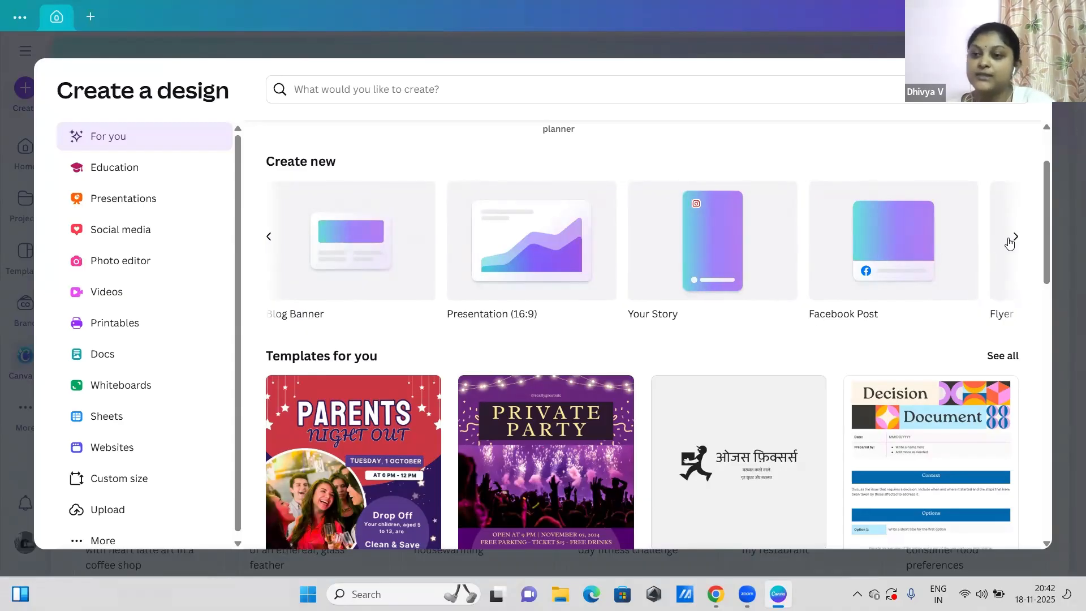
left_click(1010, 243)
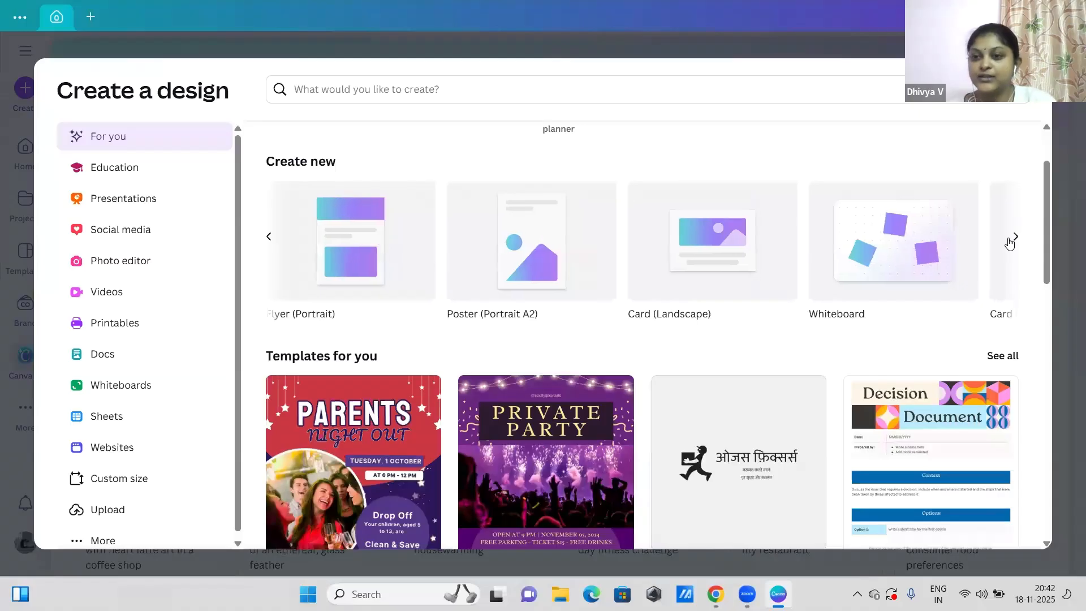
left_click(1010, 244)
left_click(1010, 243)
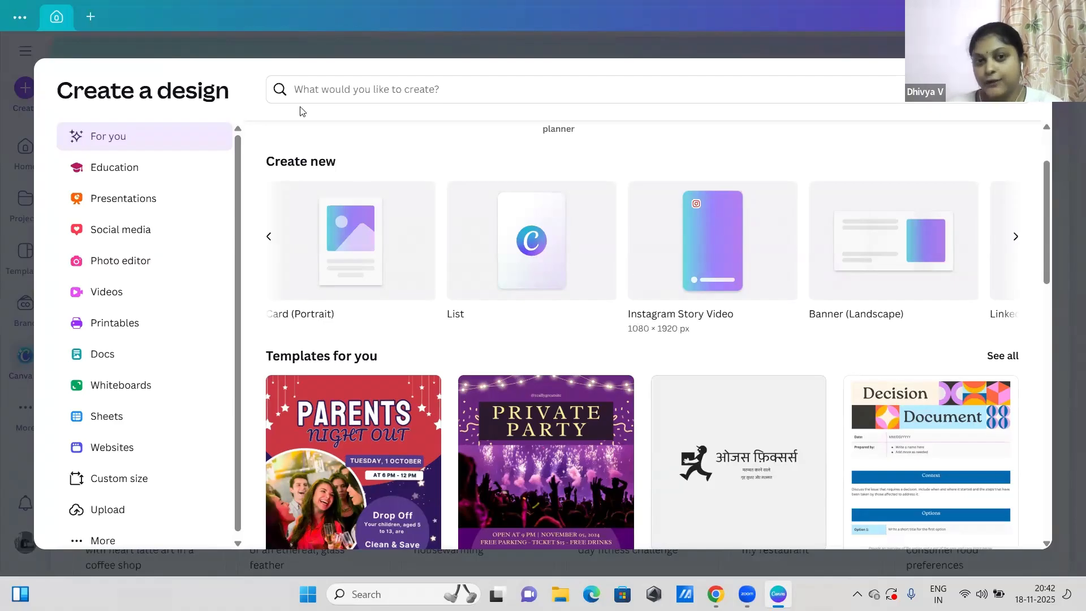
Step: Search the design types for "instagram", review the formats, and close the design creation dialog
left_click(328, 89)
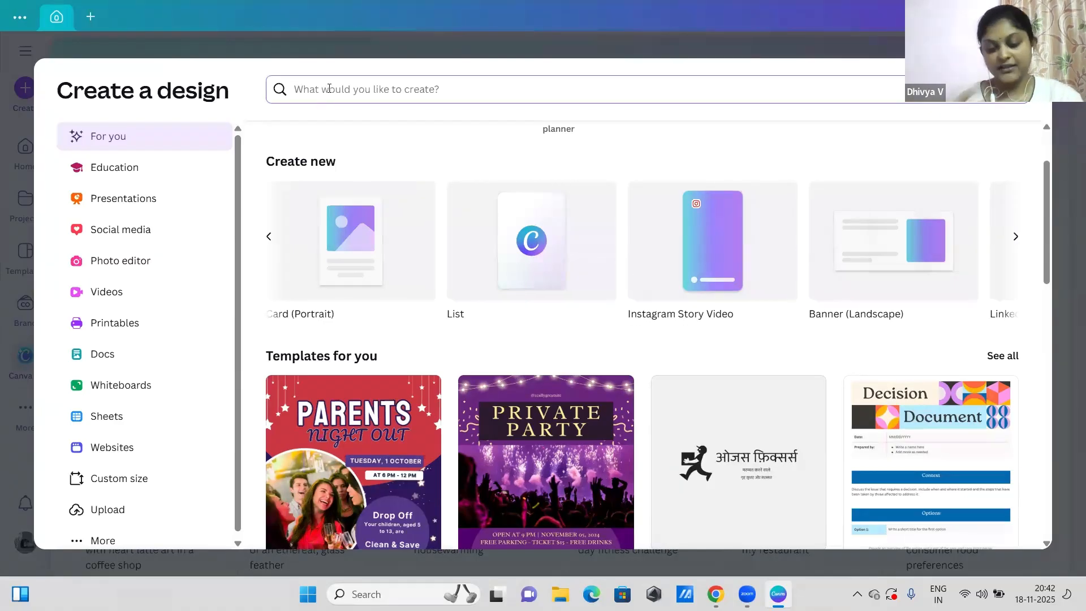
type("instag")
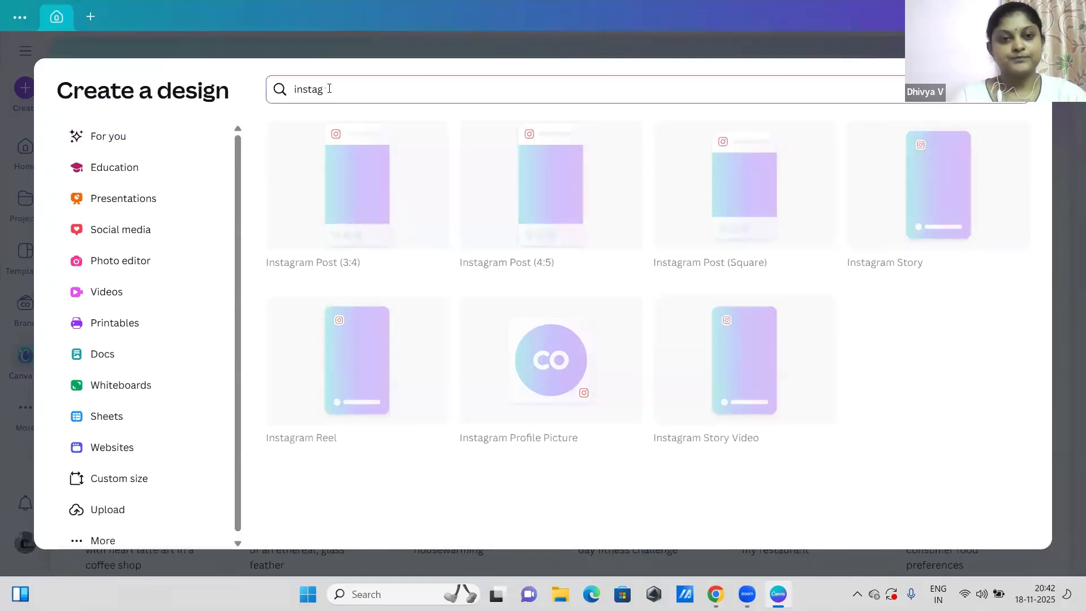
type("rRAM")
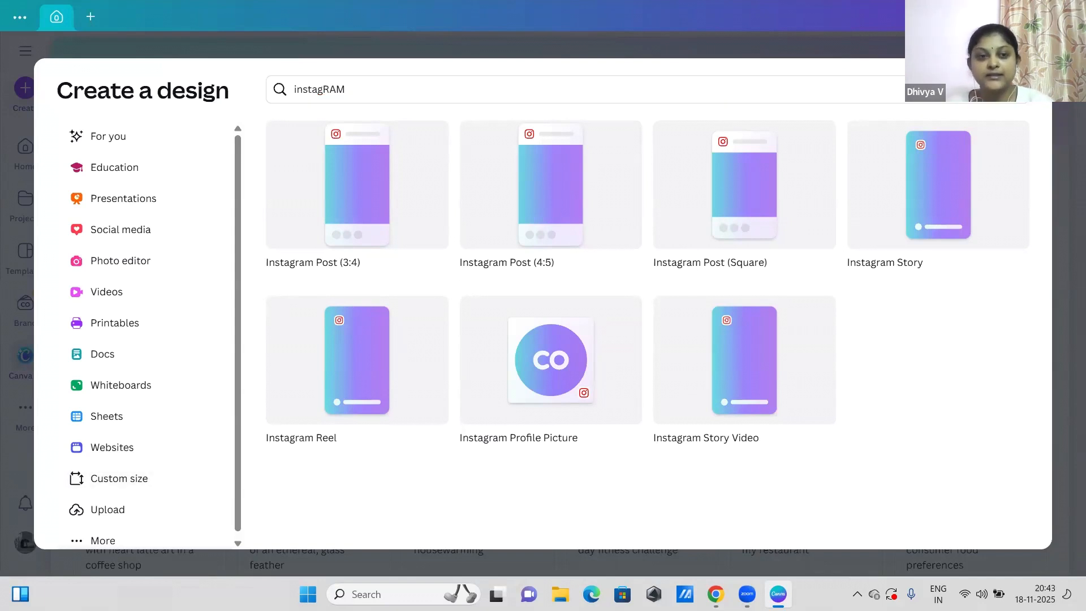
left_click(1052, 59)
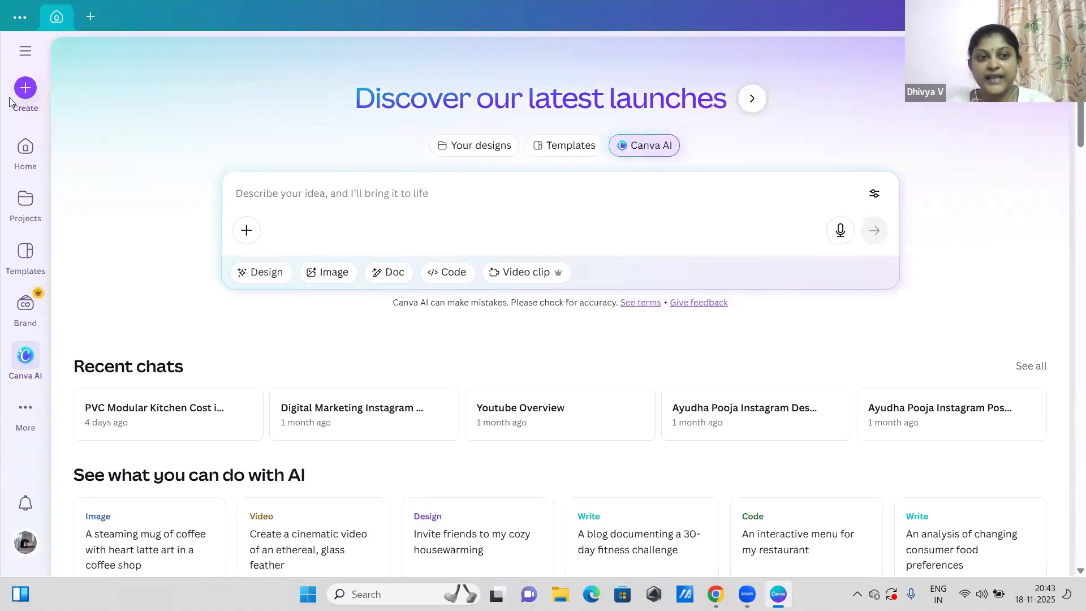
Step: Start creating a design, go to the custom size options and review the available measurement units
left_click(25, 88)
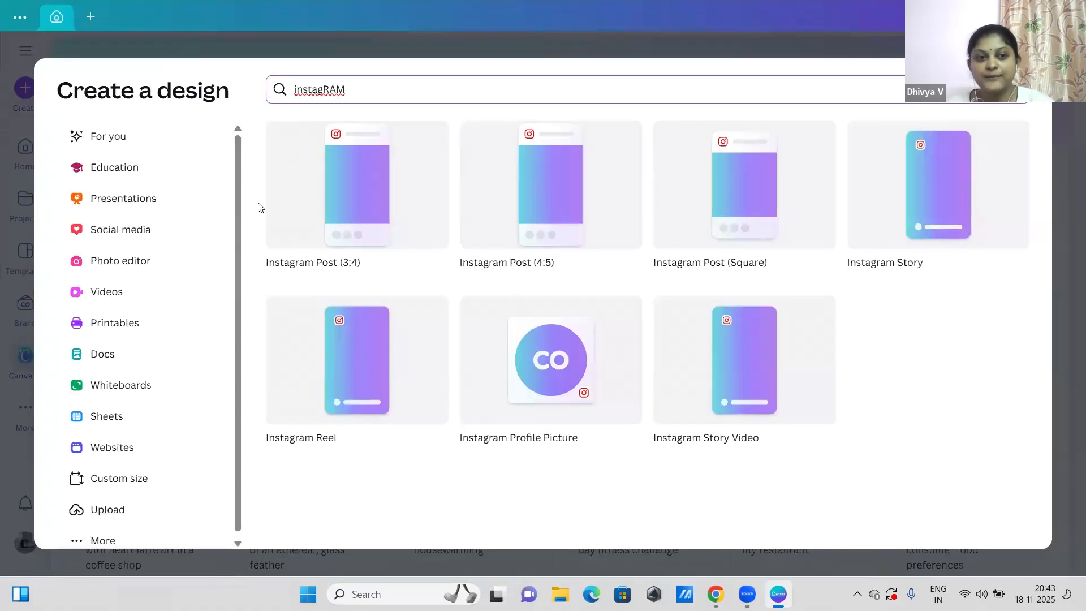
left_click(235, 260)
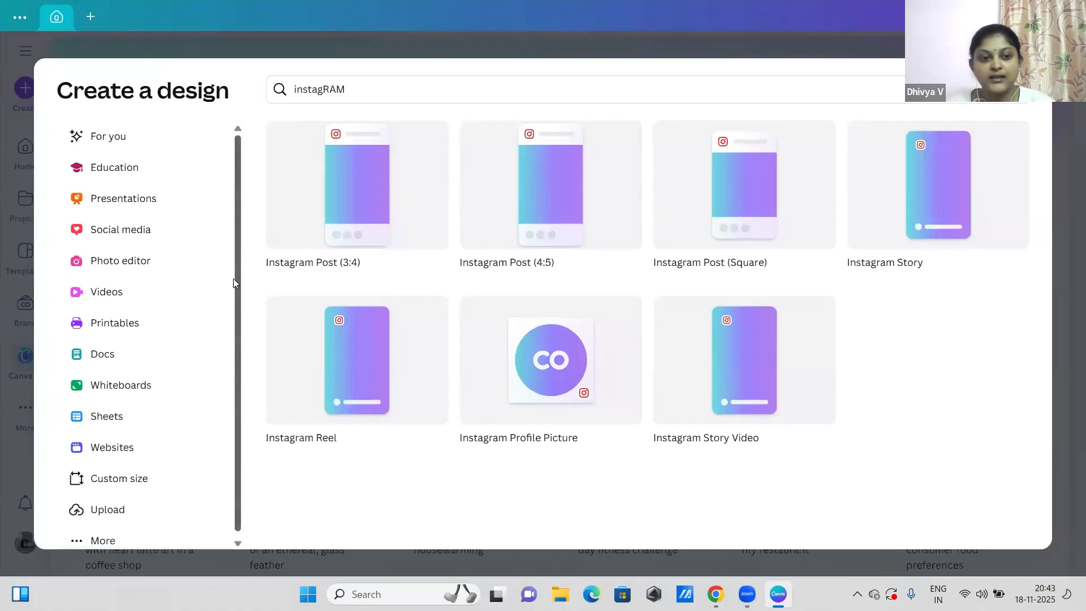
scroll(235, 259, "down", 1)
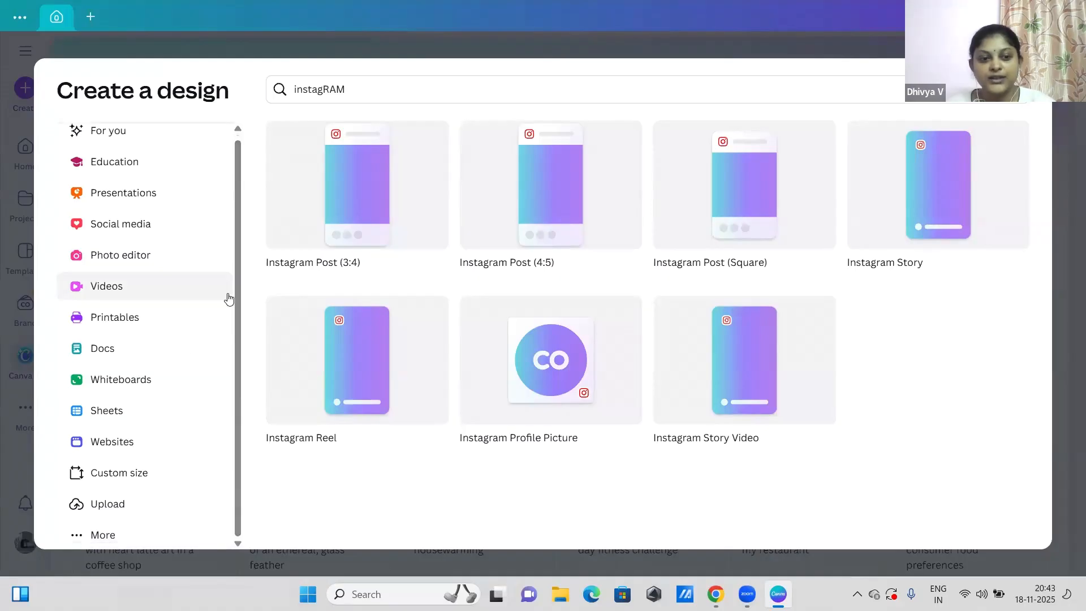
left_click(104, 467)
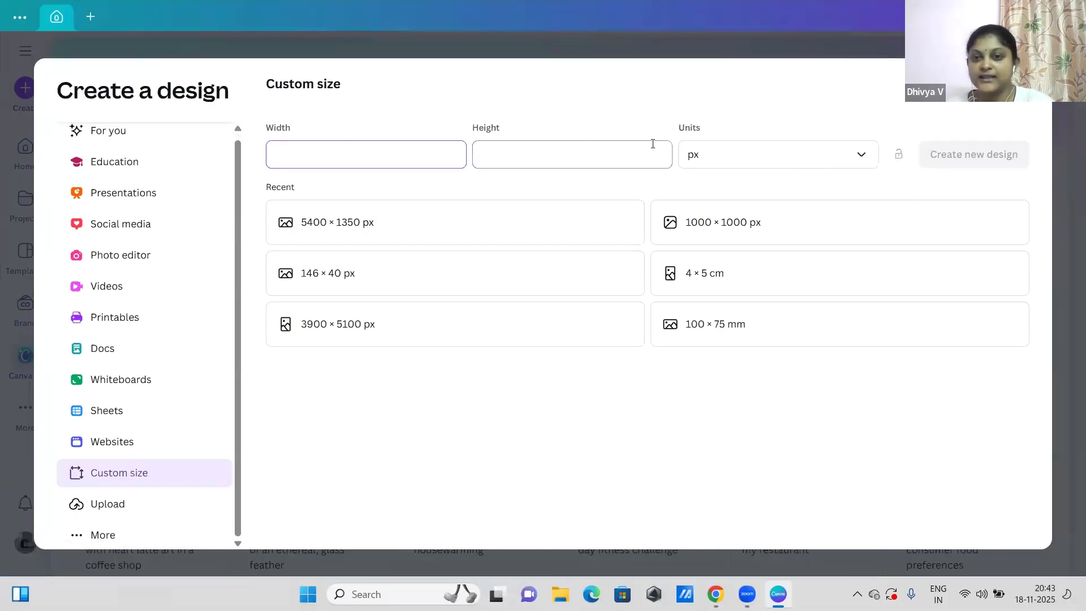
left_click(817, 152)
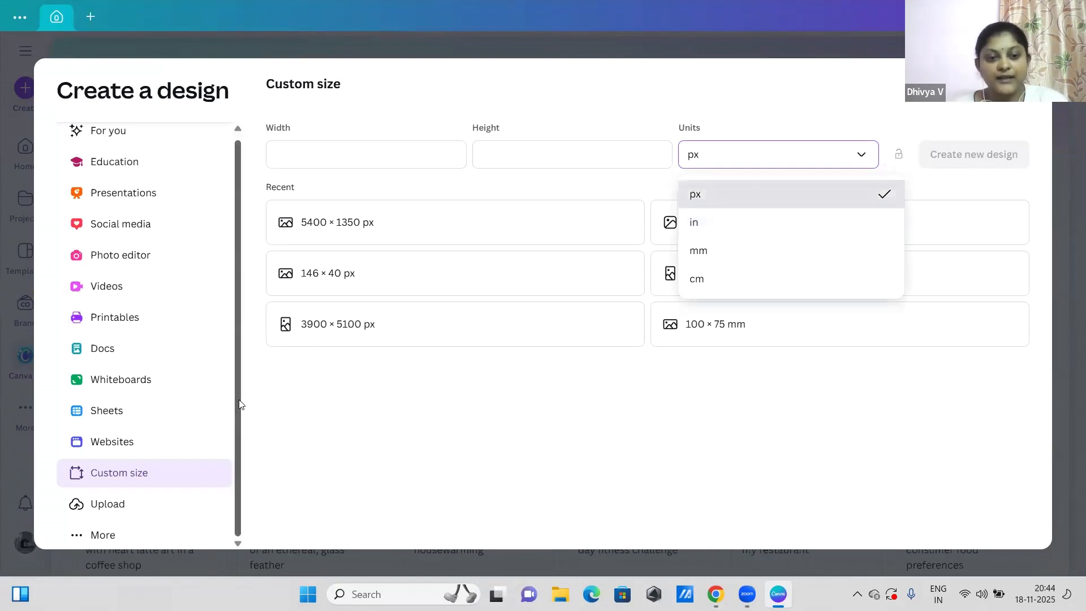
Step: Create a blank Instagram Post (4:5) design from the popular social media formats
left_click_drag(238, 399, 235, 317)
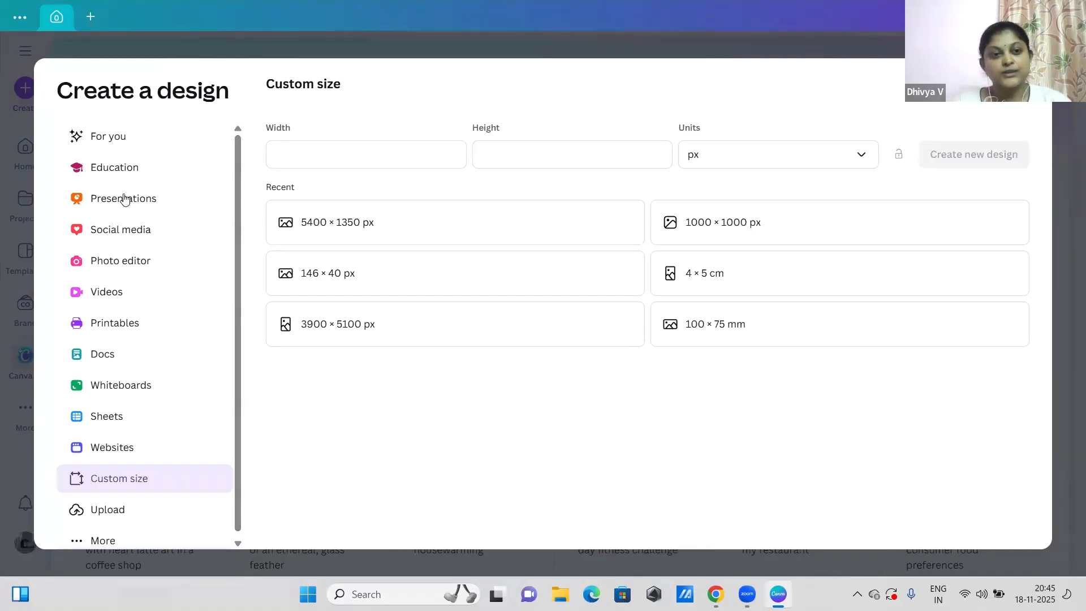
left_click(140, 237)
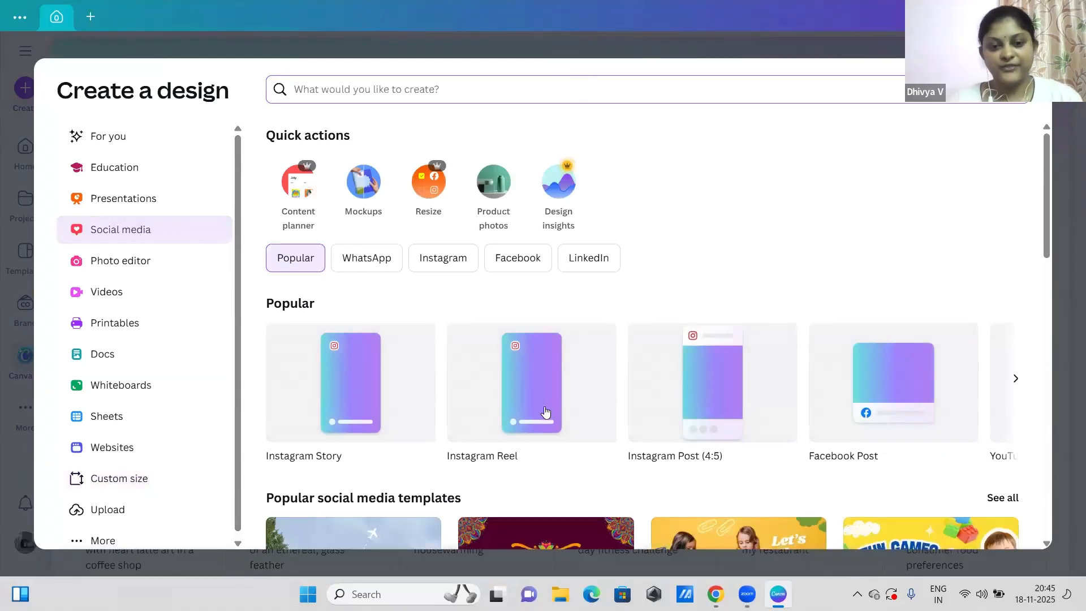
left_click(740, 401)
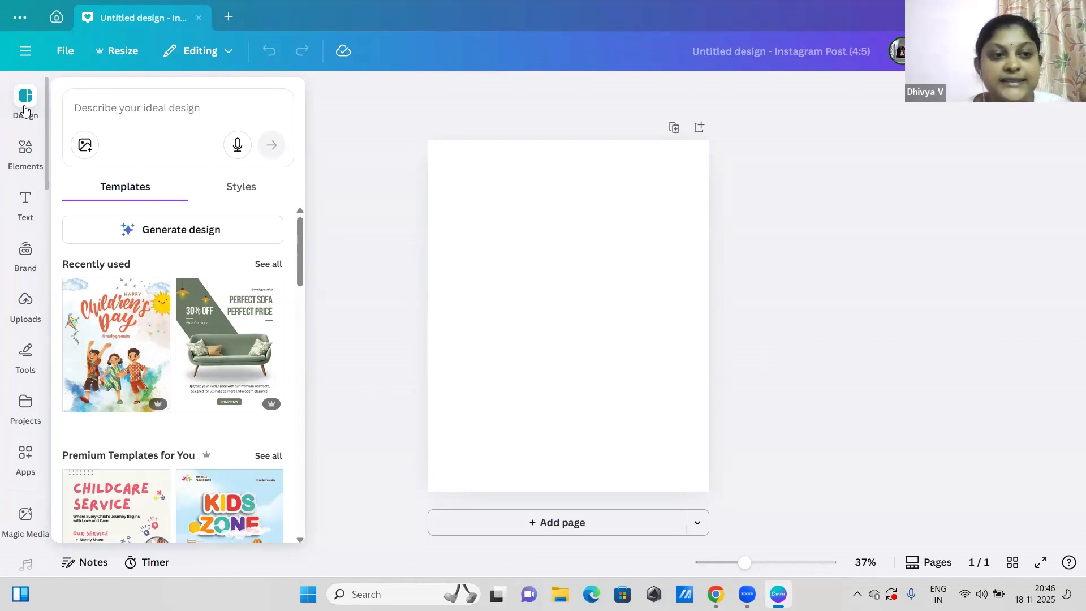
Step: Search the design templates for "DANCE CLASS"
left_click(111, 108)
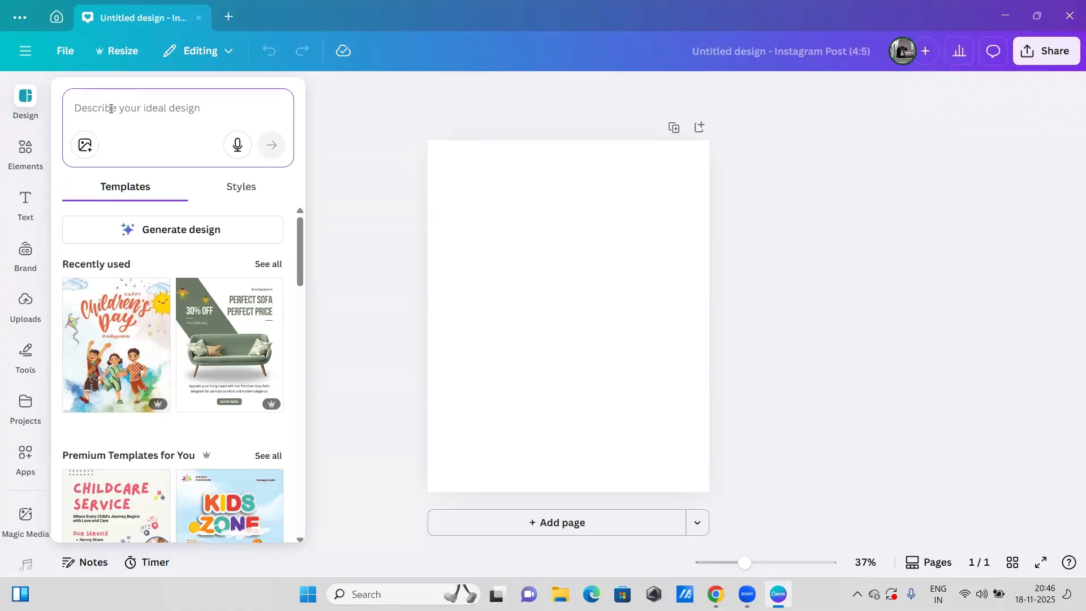
type("DA")
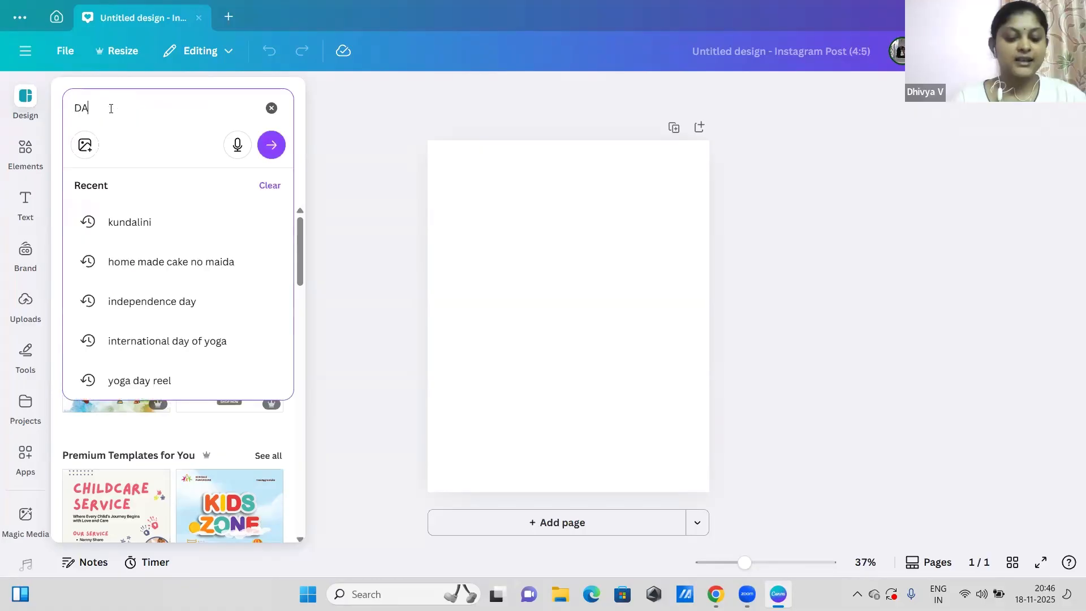
type("NCE CLASS")
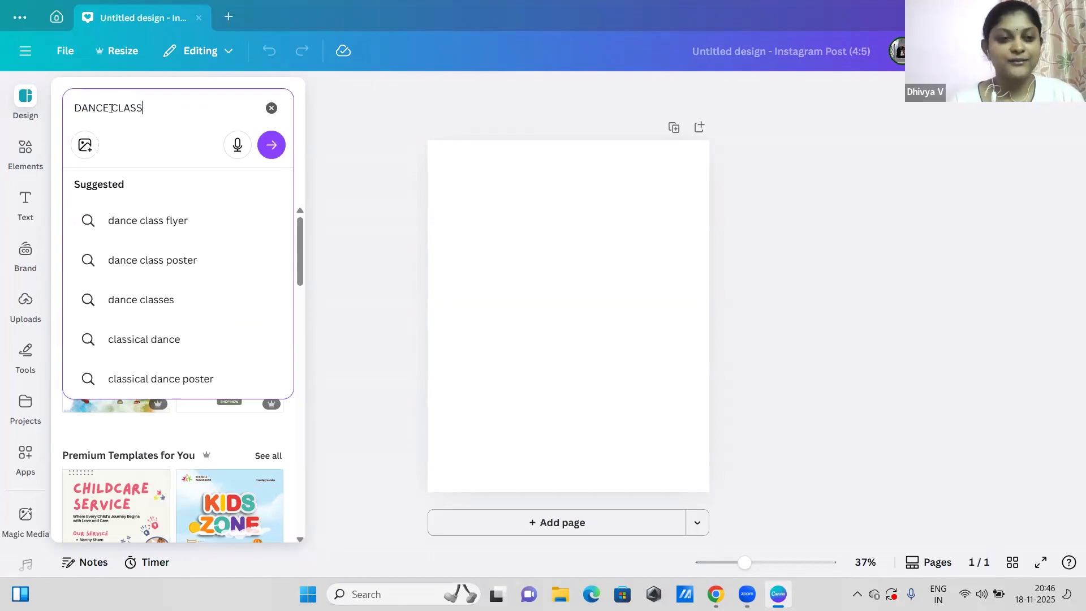
key("Return")
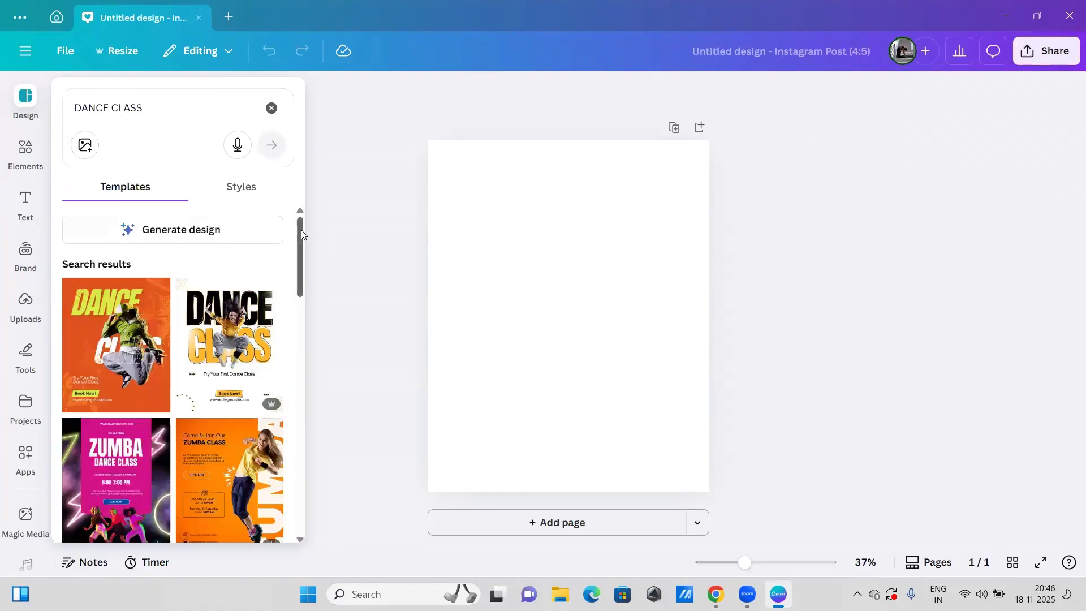
Step: Browse the dance class templates and apply the white and yellow modern Dance Class template to the blank page
scroll(303, 246, "down", 2)
scroll(305, 251, "down", 6)
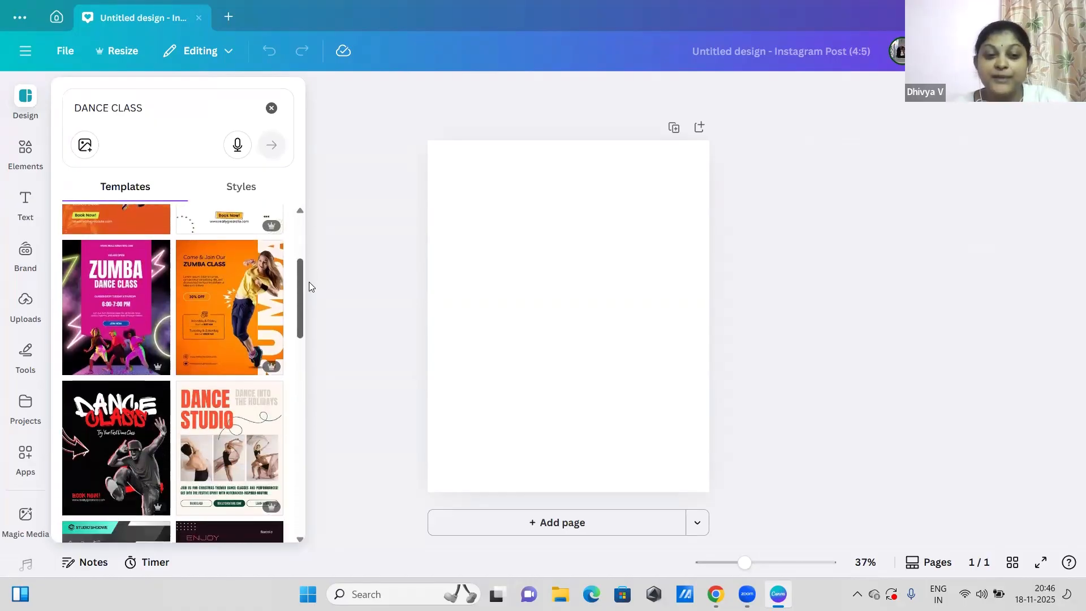
scroll(315, 331, "down", 2)
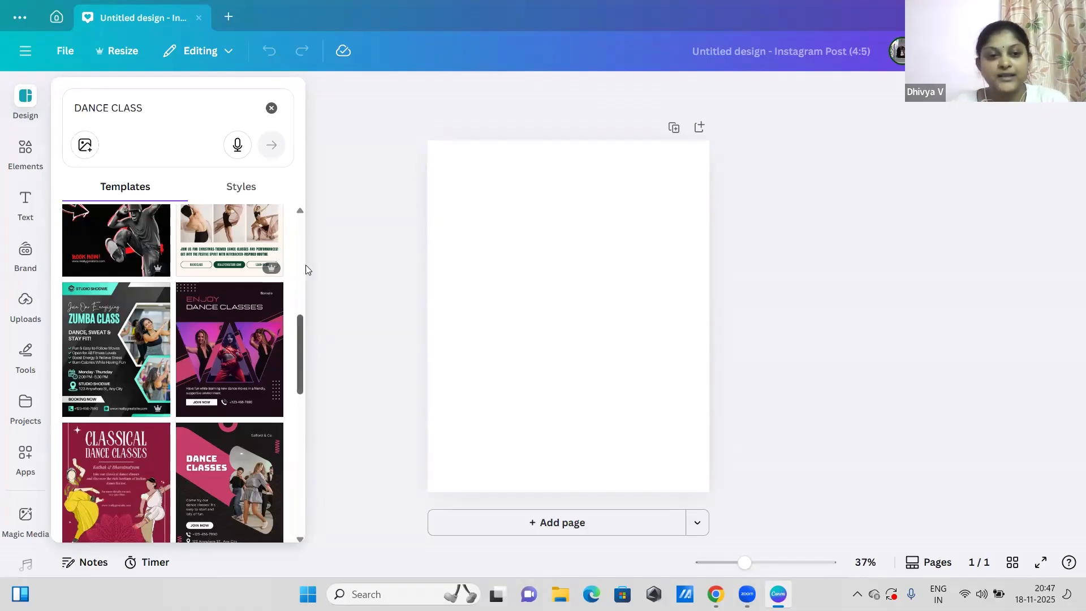
scroll(308, 226, "up", 5)
scroll(308, 226, "down", 10)
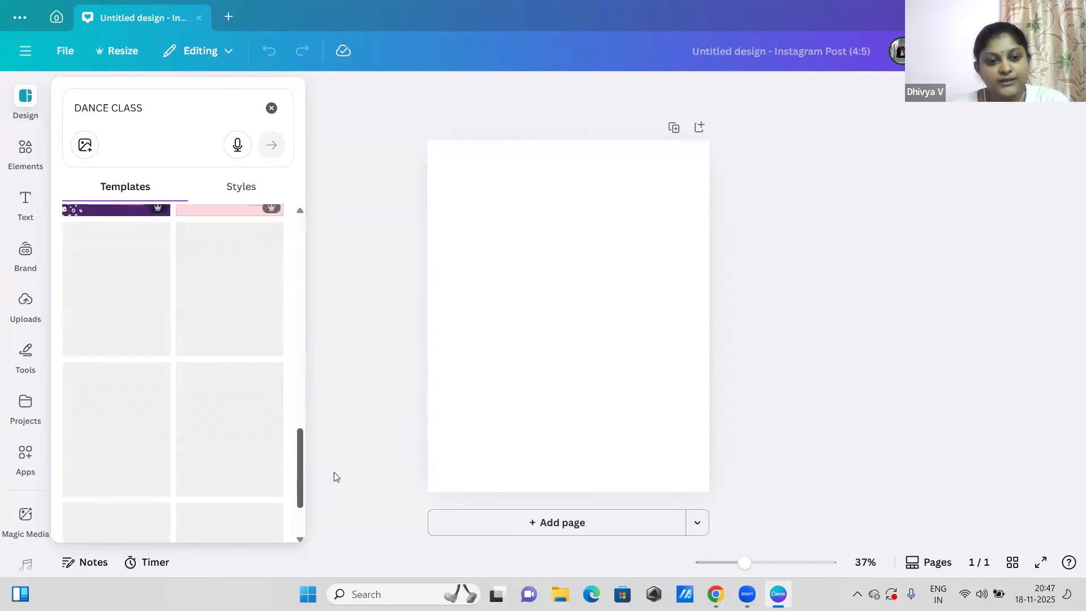
scroll(291, 322, "down", 5)
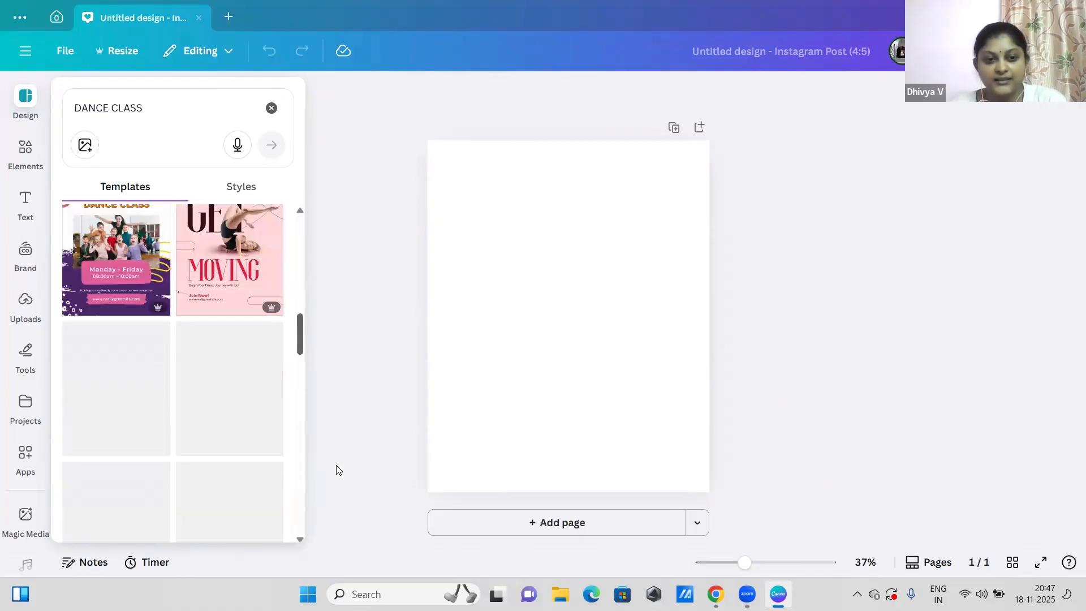
left_click_drag(300, 330, 300, 207)
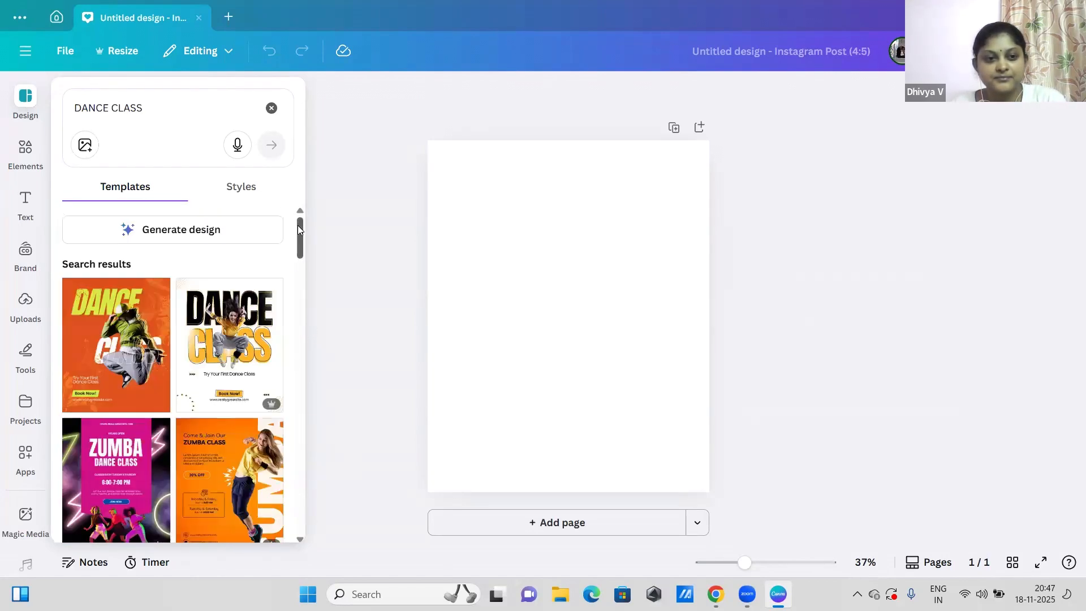
scroll(296, 239, "down", 1)
scroll(294, 217, "up", 1)
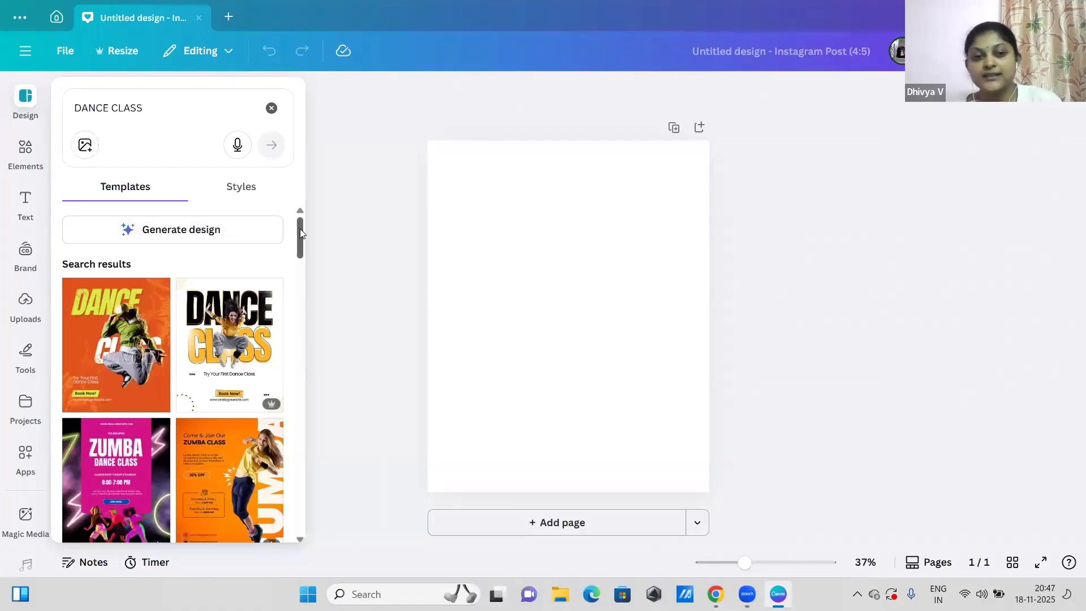
left_click_drag(300, 228, 301, 231)
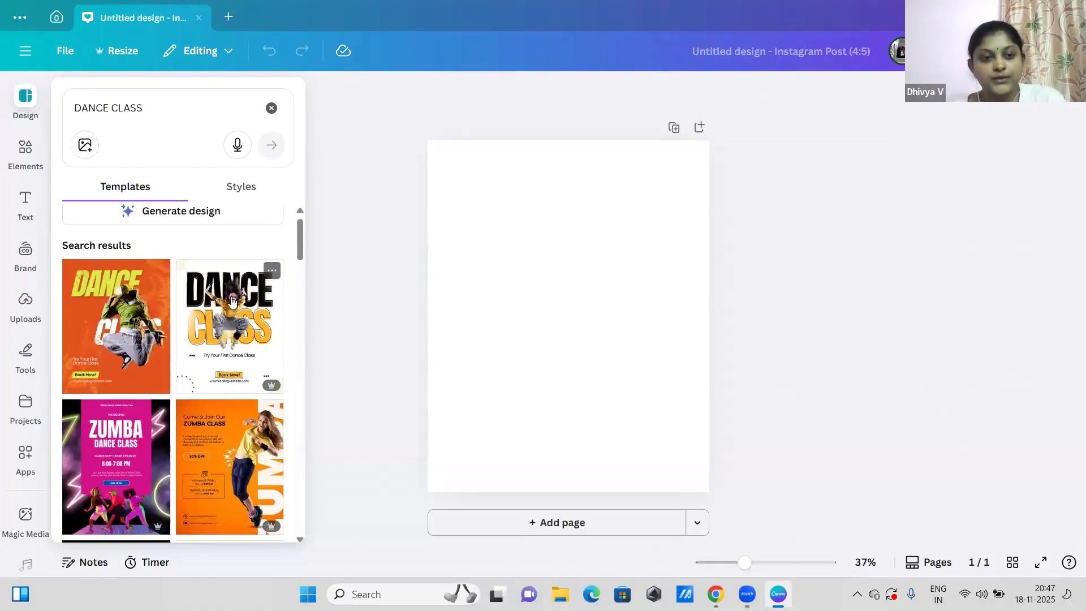
left_click(224, 350)
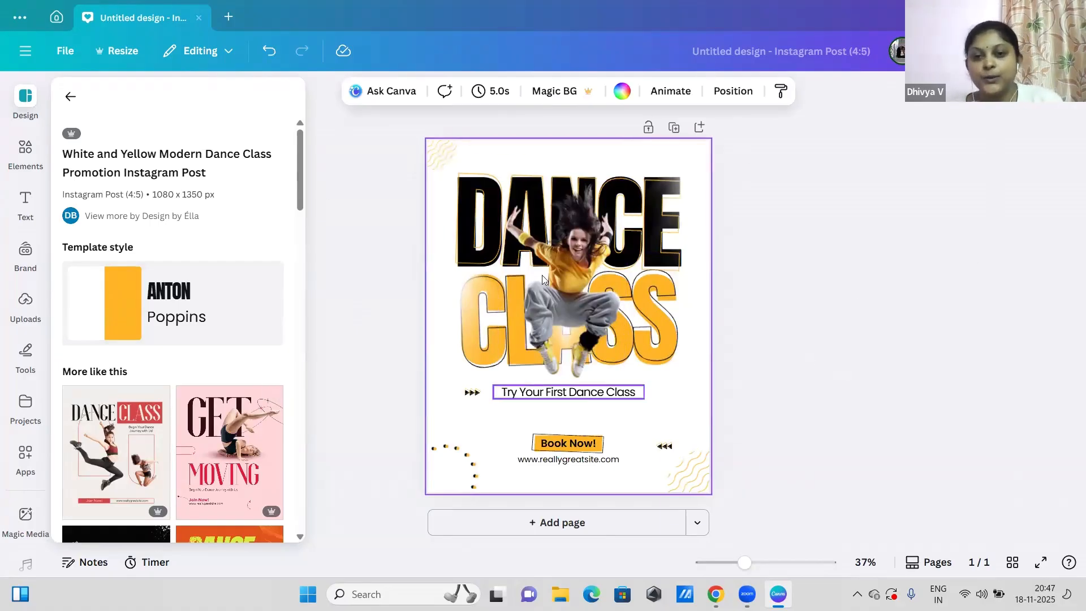
Step: Inspect the separate elements that make up the DANCE CLASS lettering on the first page
left_click(472, 222)
left_click(479, 317)
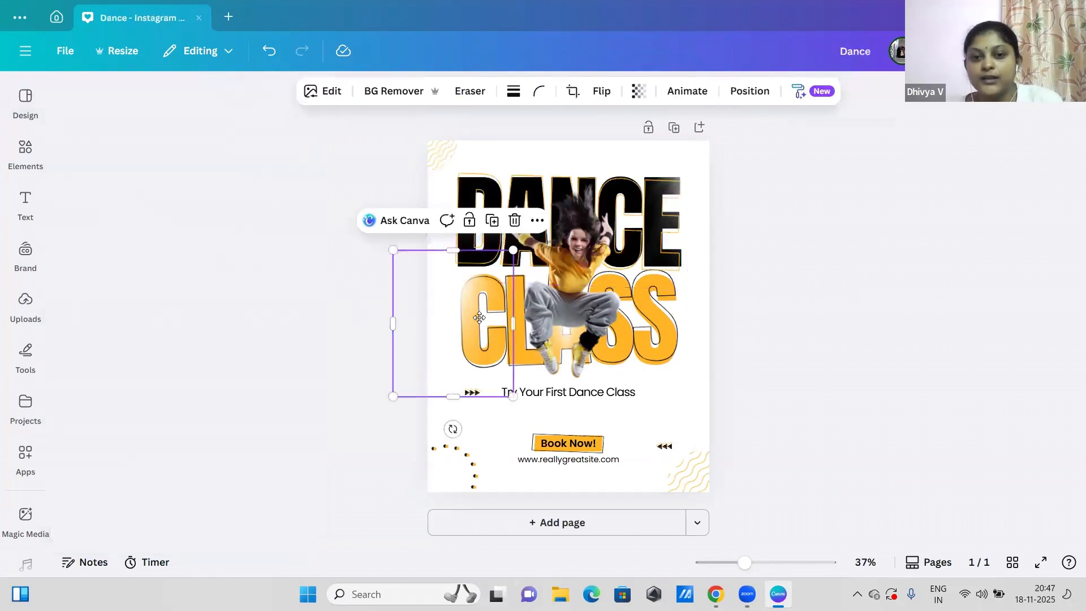
double_click(479, 317)
key("Escape")
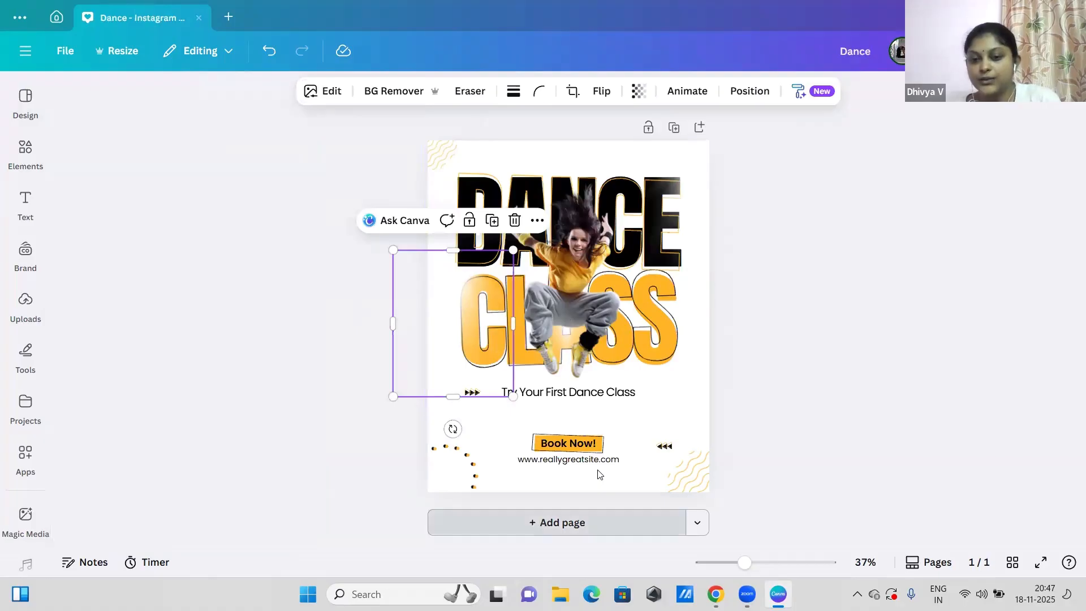
Step: Add a second page and apply the Blue Dynamic Dance Class template from the similar designs to it
left_click(599, 520)
left_click(35, 113)
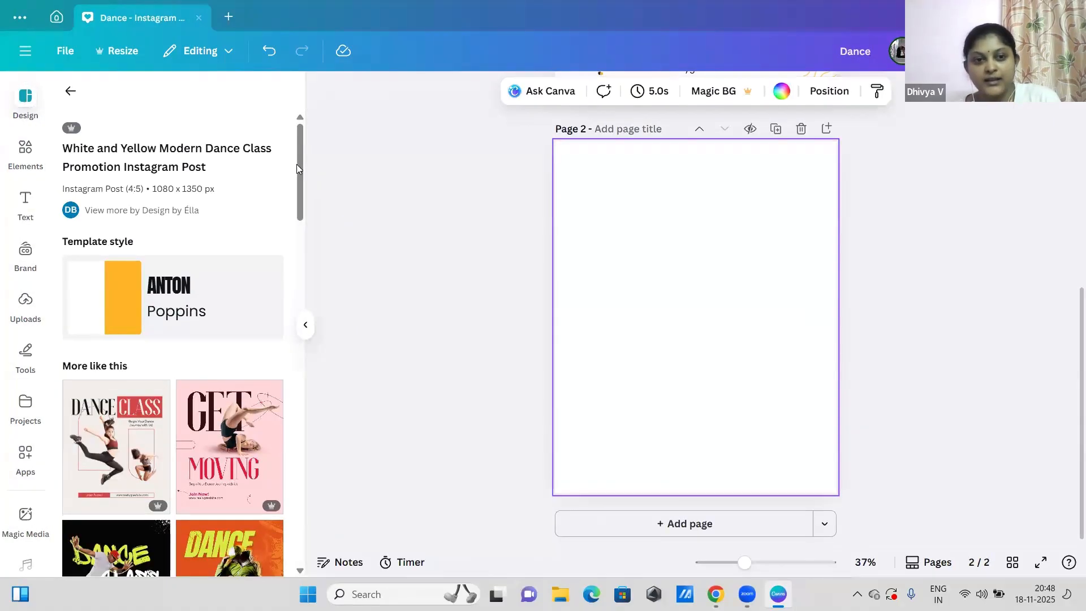
scroll(296, 164, "down", 2)
scroll(293, 155, "up", 2)
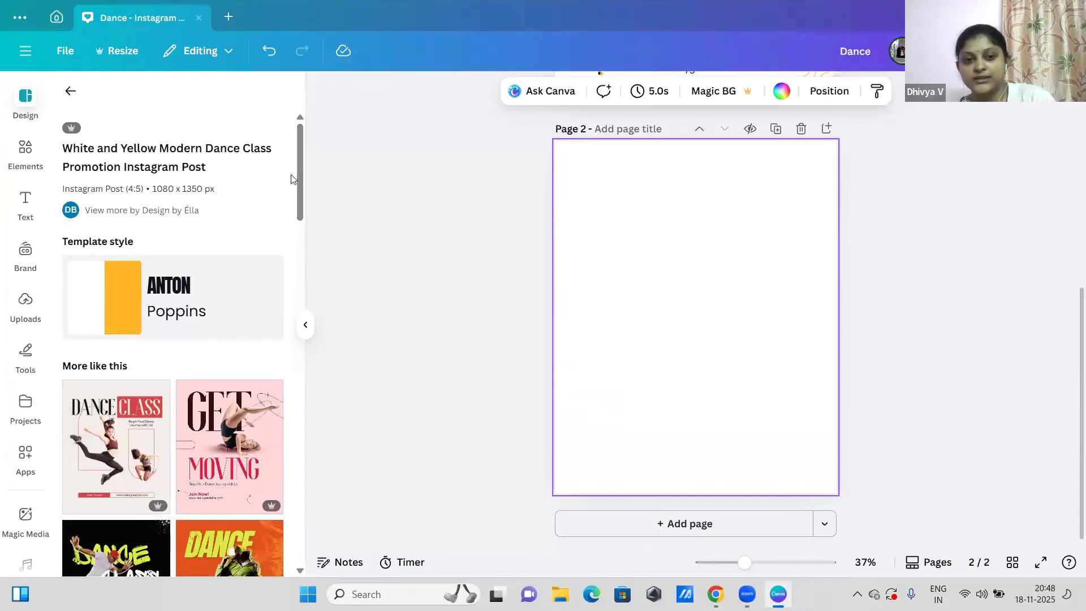
left_click_drag(300, 179, 299, 412)
scroll(228, 339, "up", 3)
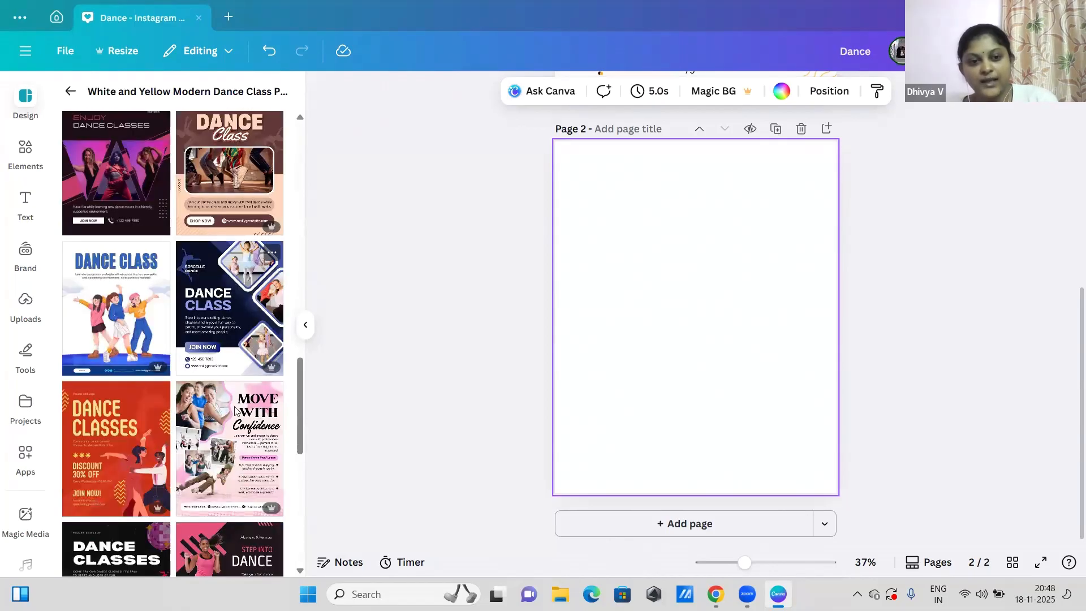
left_click(238, 301)
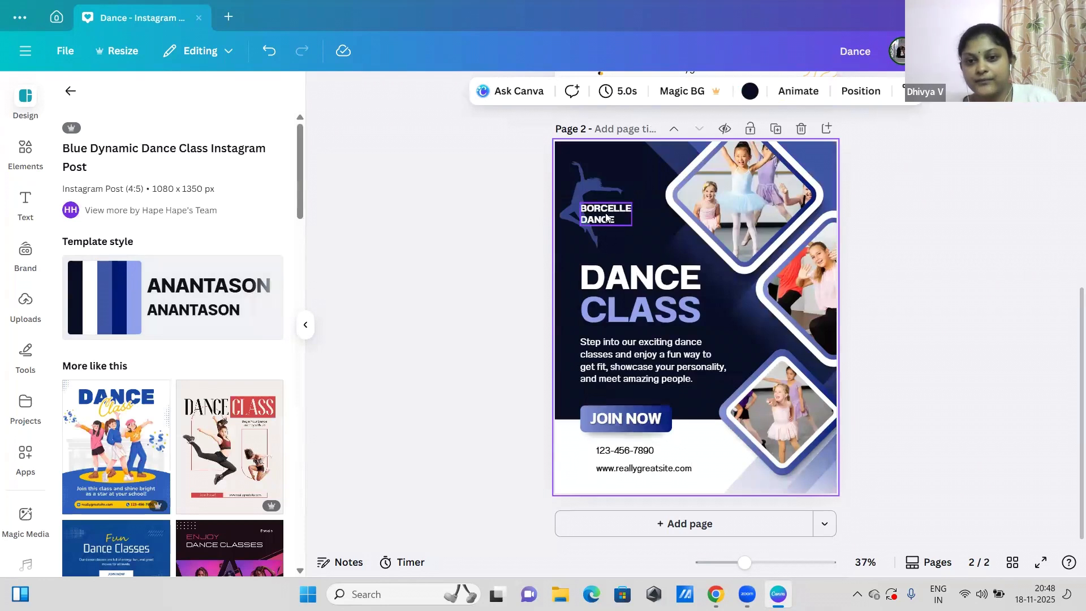
Step: Inspect the CLASS heading and the diamond-framed photos on page 2 as individually selectable elements
left_click(662, 317)
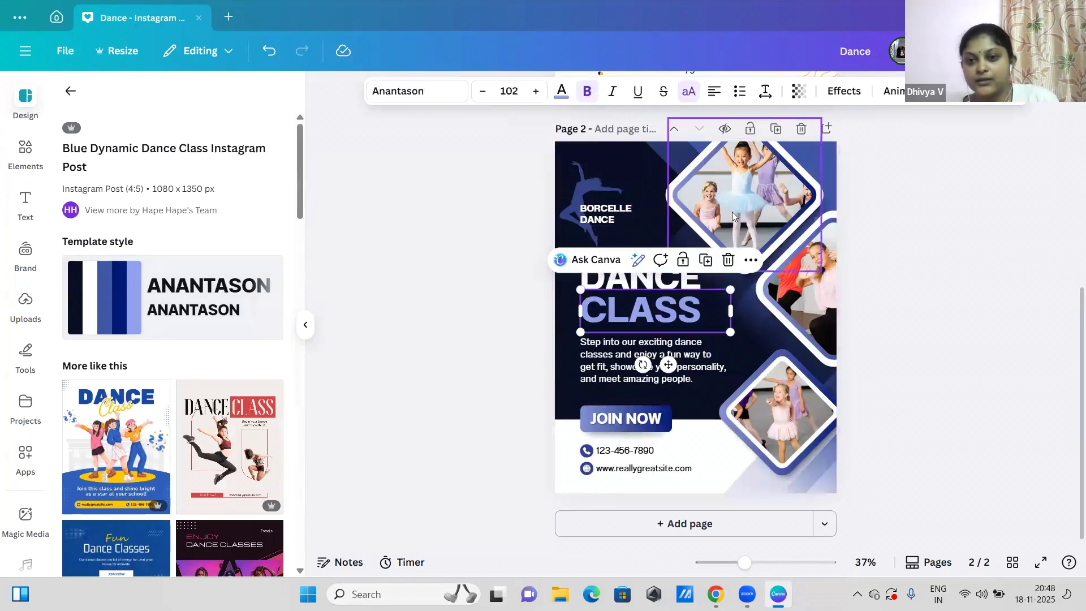
left_click(818, 268)
left_click(818, 324)
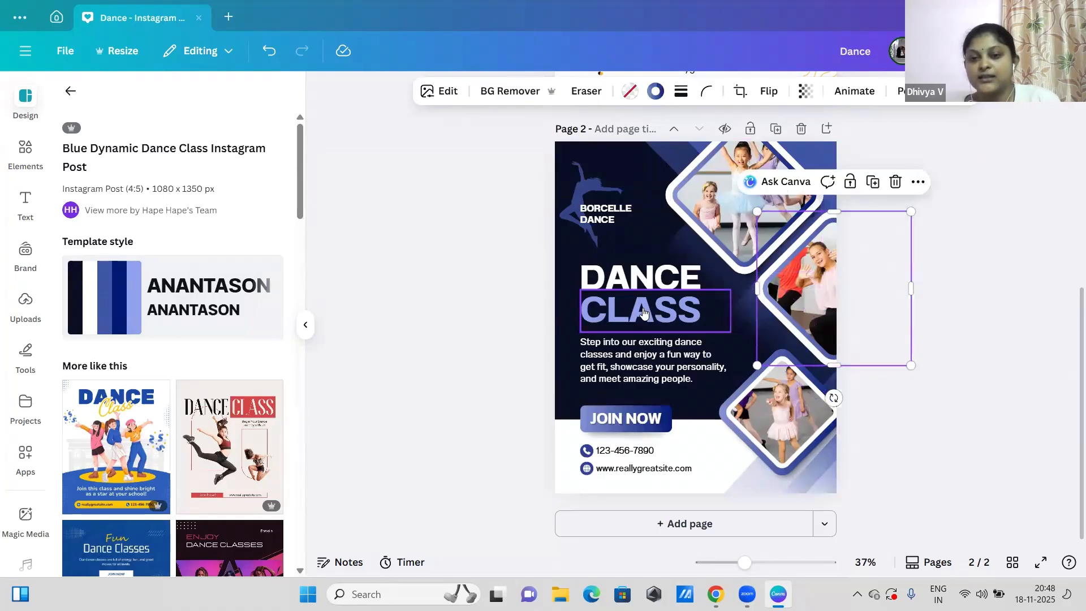
Step: Replace the BORCELLE DANCE text beside the dancer silhouette on page 2 with a custom name
left_click(601, 214)
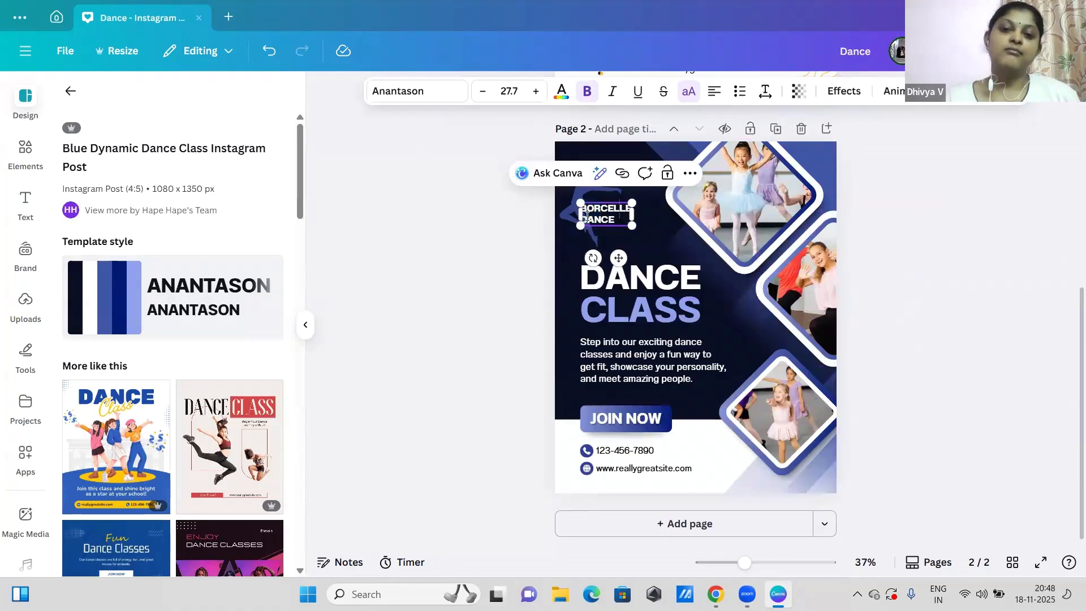
left_click(620, 221)
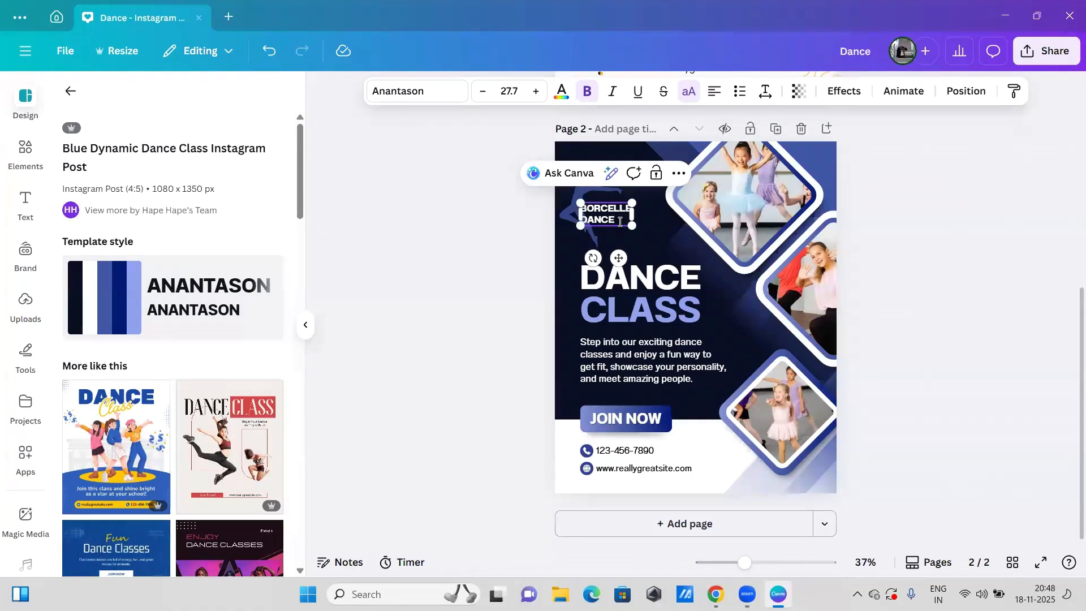
left_click_drag(620, 221, 580, 211)
key("BackSpace")
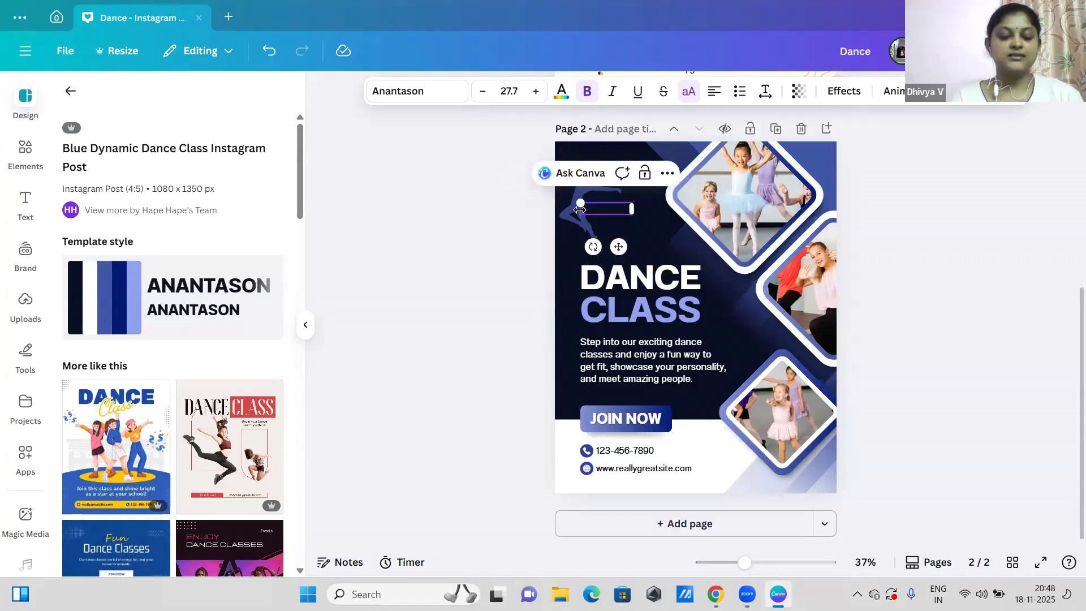
type("VAMSI")
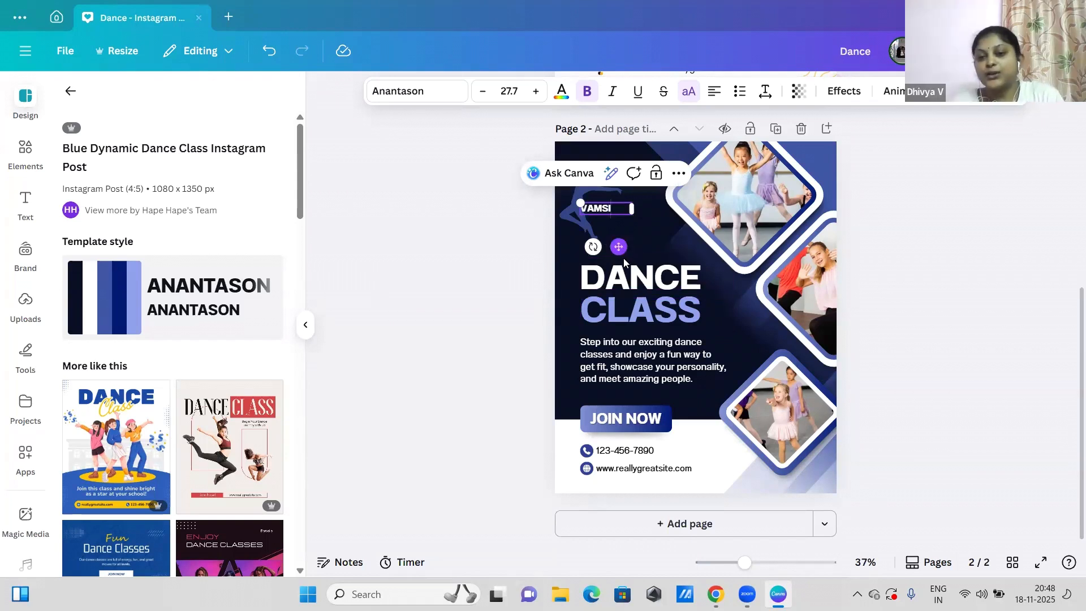
Step: Open the text of the DANCE heading and of the description paragraph on page 2 for editing
left_click(634, 276)
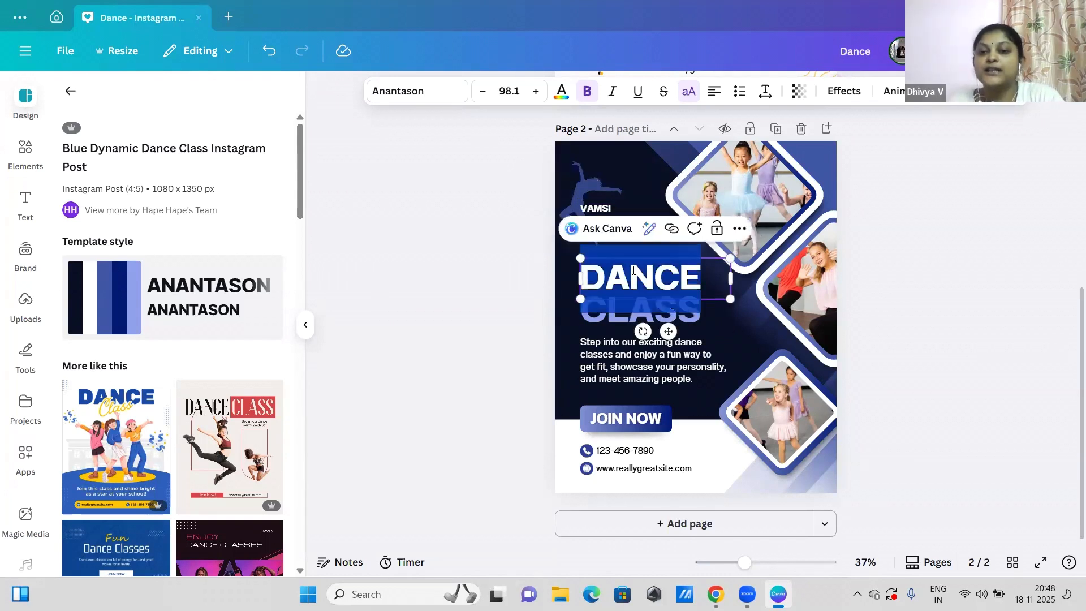
left_click(480, 291)
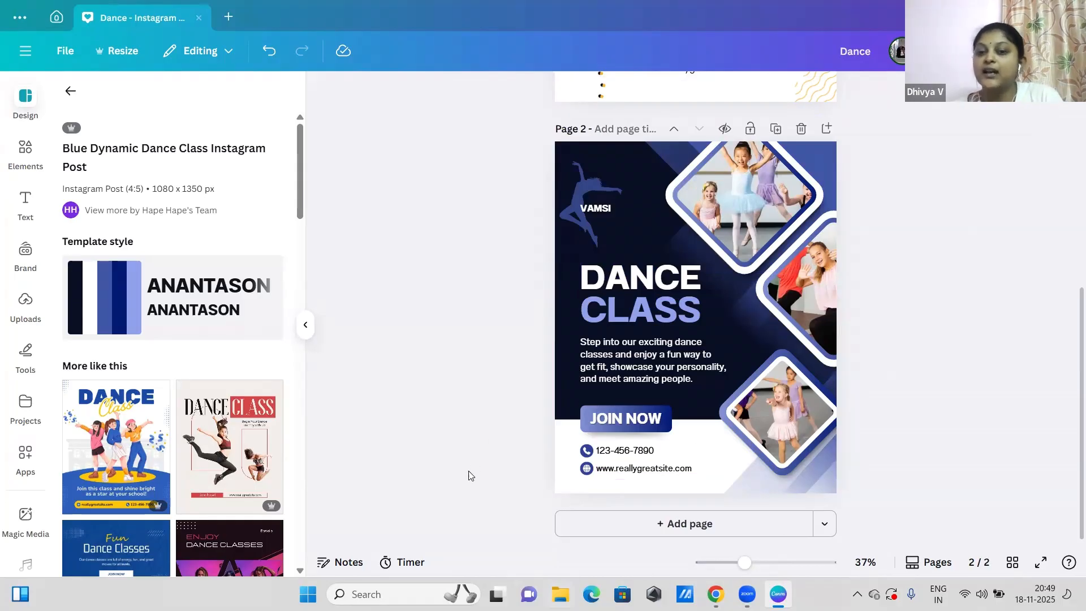
double_click(638, 379)
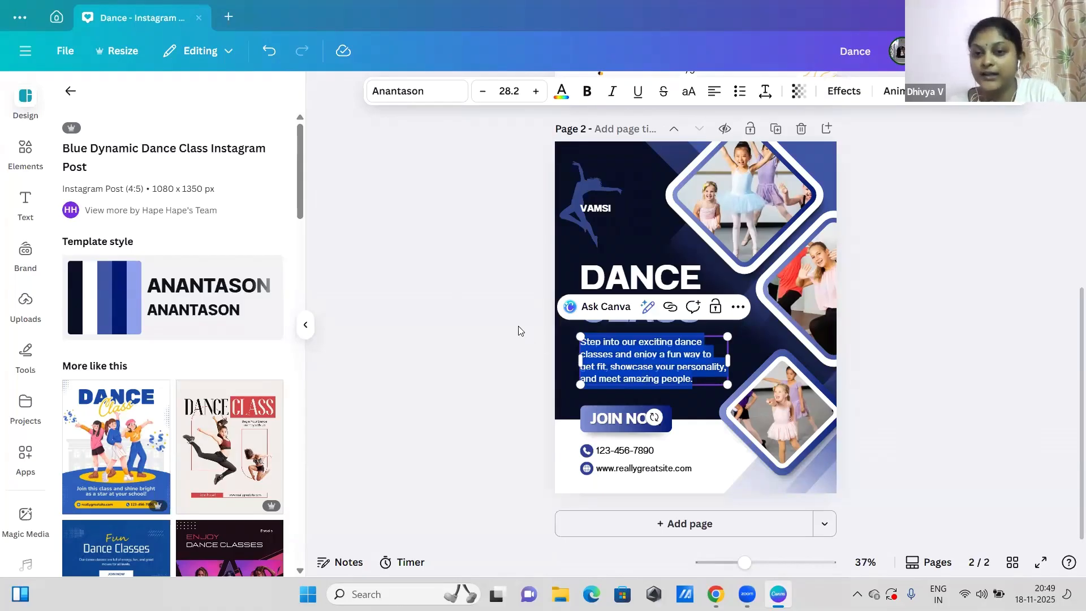
left_click(478, 311)
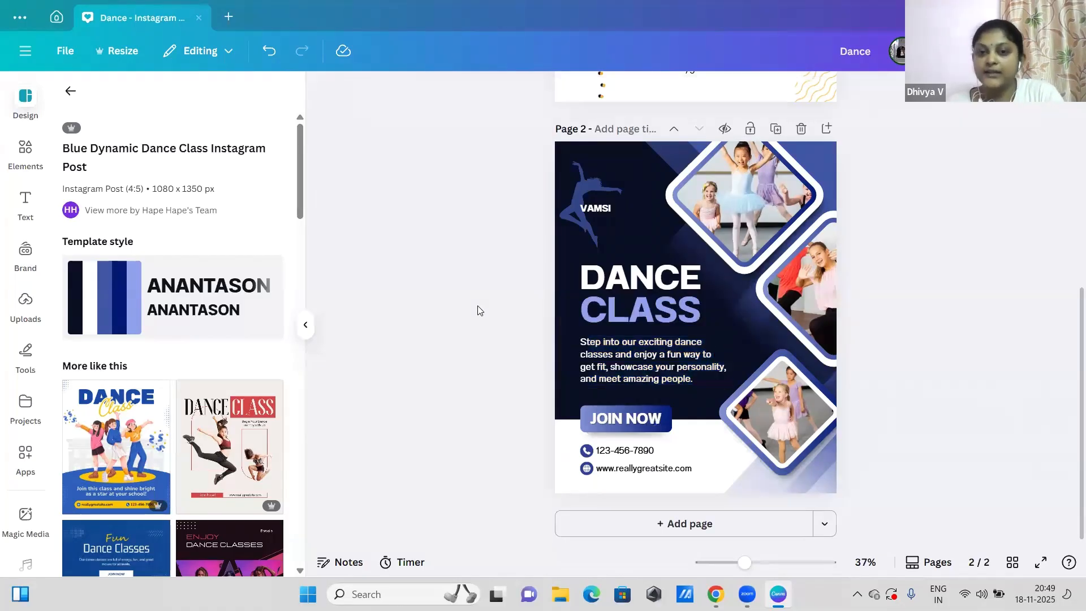
left_click(621, 211)
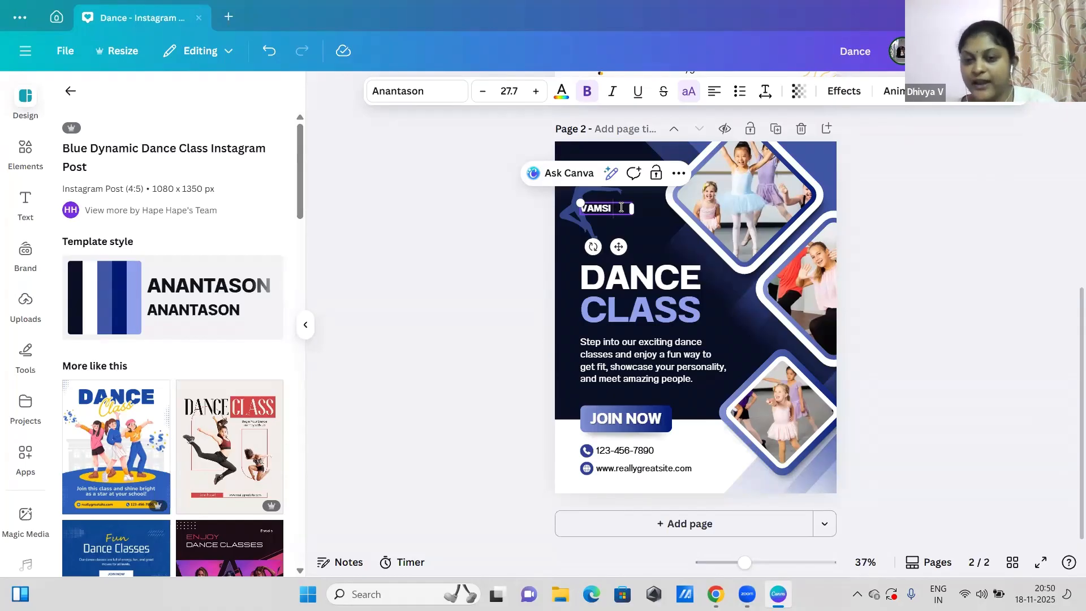
left_click(525, 237)
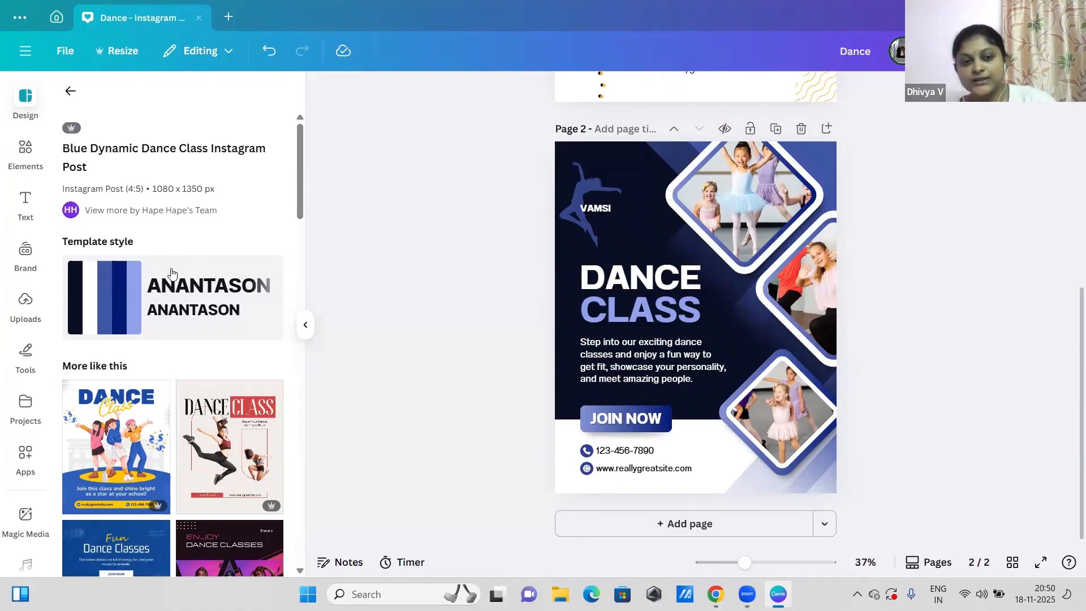
left_click_drag(304, 199, 306, 131)
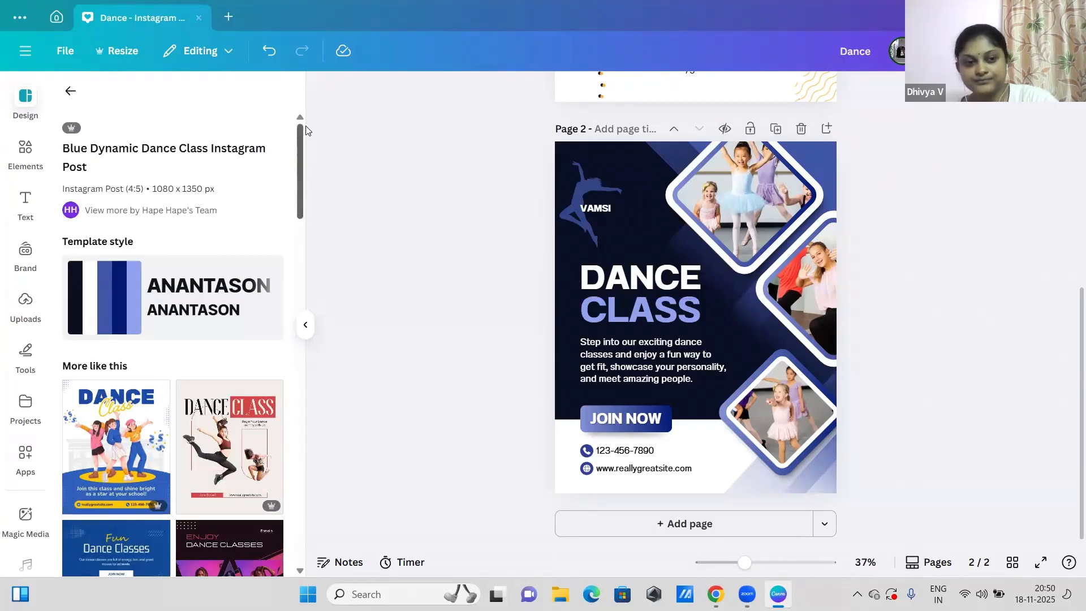
Step: Open the Elements library and nudge the dancer silhouette on page 2 slightly up beside the name text
left_click(34, 154)
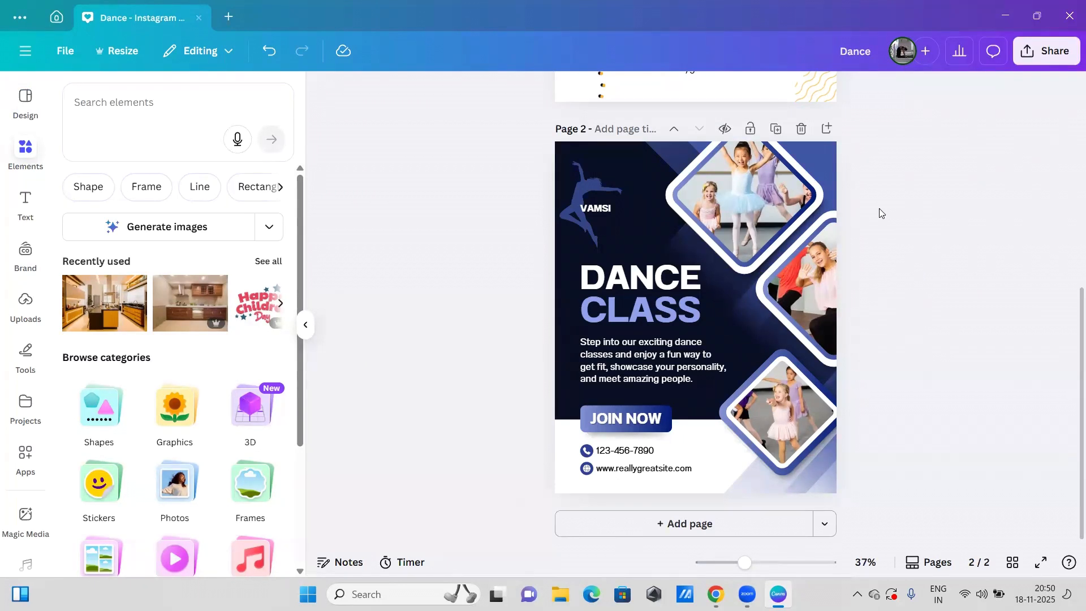
left_click(591, 179)
left_click_drag(592, 179, 594, 174)
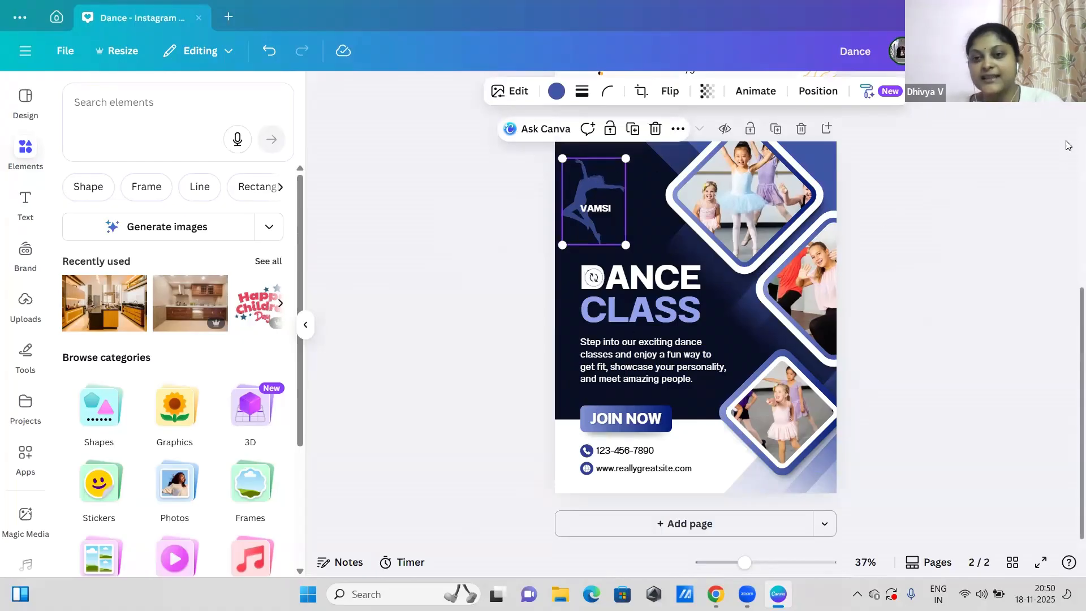
Step: Select the jumping dancer photo on page 1 and move the upper wavy lines across the page and back into their corner
scroll(1066, 133, "up", 5)
scroll(1067, 129, "up", 1)
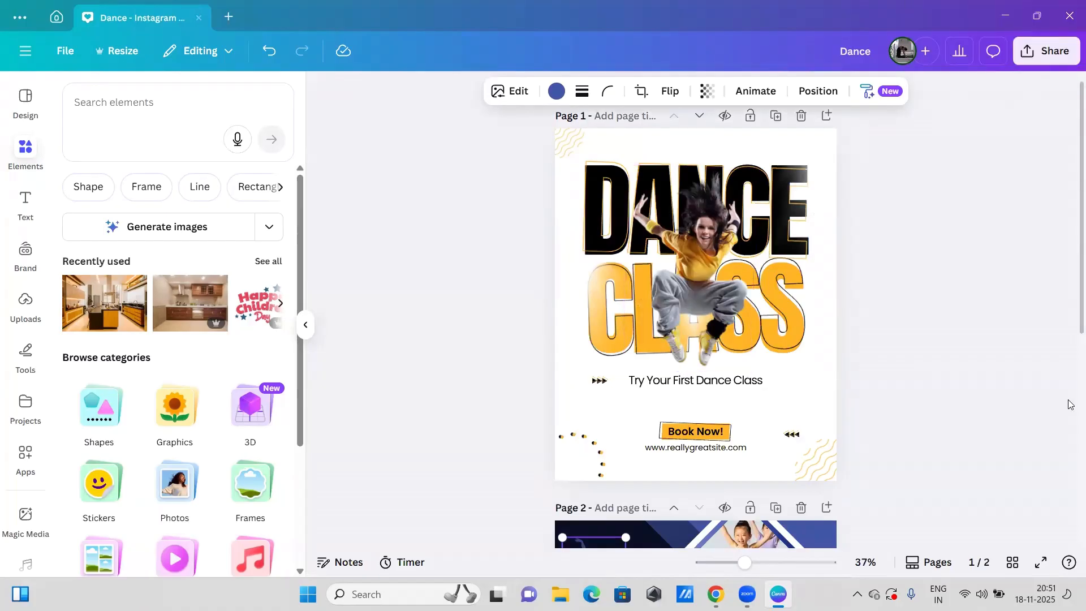
left_click(684, 306)
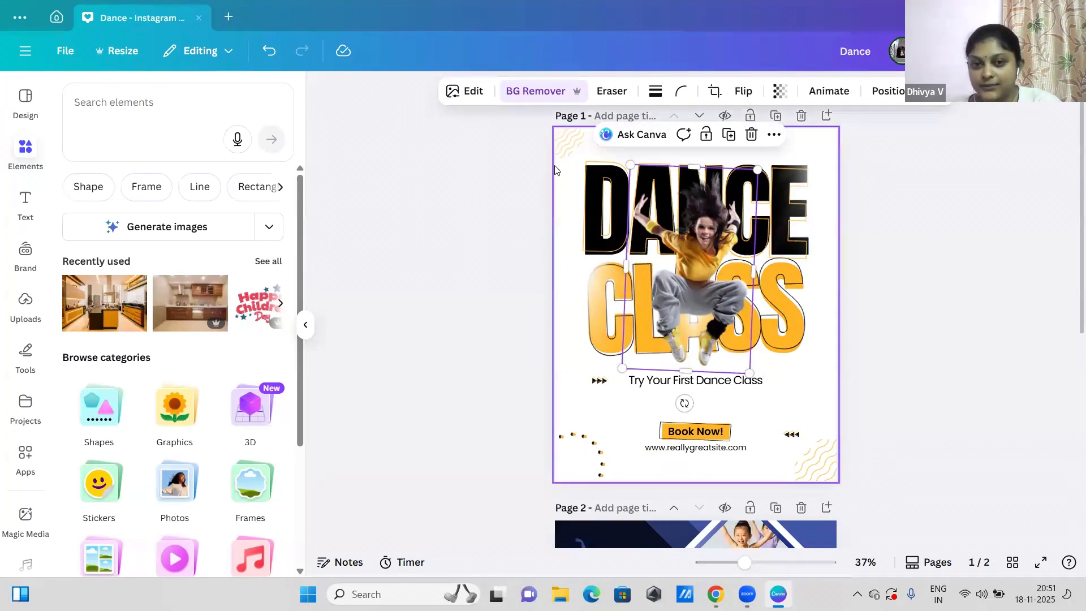
mouse_move(572, 141)
left_mouse_down()
mouse_move(616, 129)
mouse_move(640, 165)
mouse_move(787, 149)
mouse_move(771, 146)
left_mouse_up()
left_click_drag(581, 136, 560, 140)
Step: Slightly reposition the dot arc, the lower wavy lines and the small triangle arrows in the lower part of page 1
left_click_drag(583, 456, 575, 474)
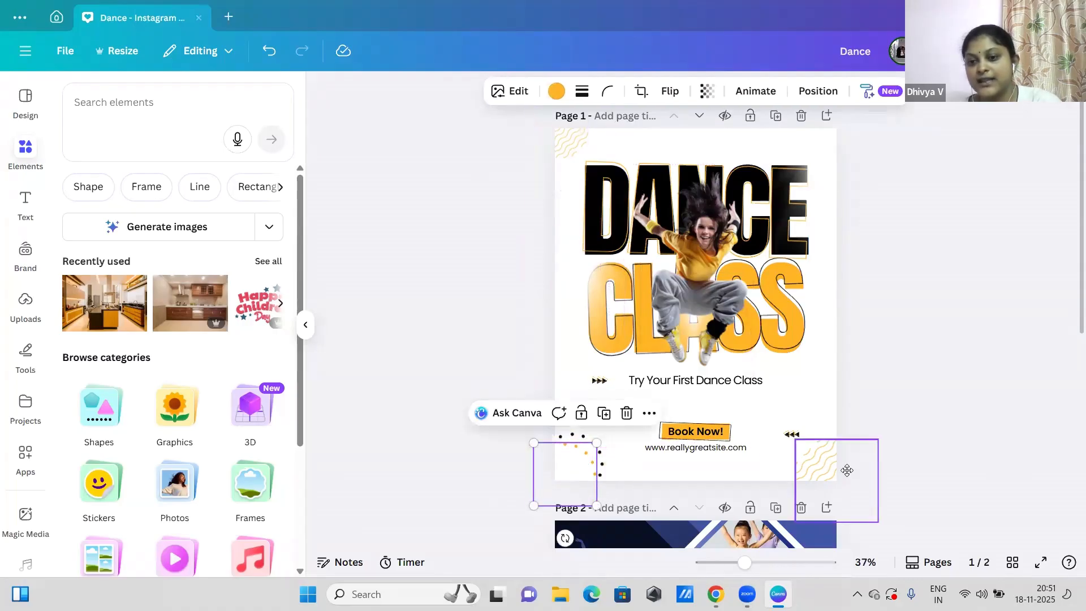
left_click_drag(820, 466, 816, 473)
left_click_drag(794, 434, 803, 388)
left_click_drag(812, 425, 806, 459)
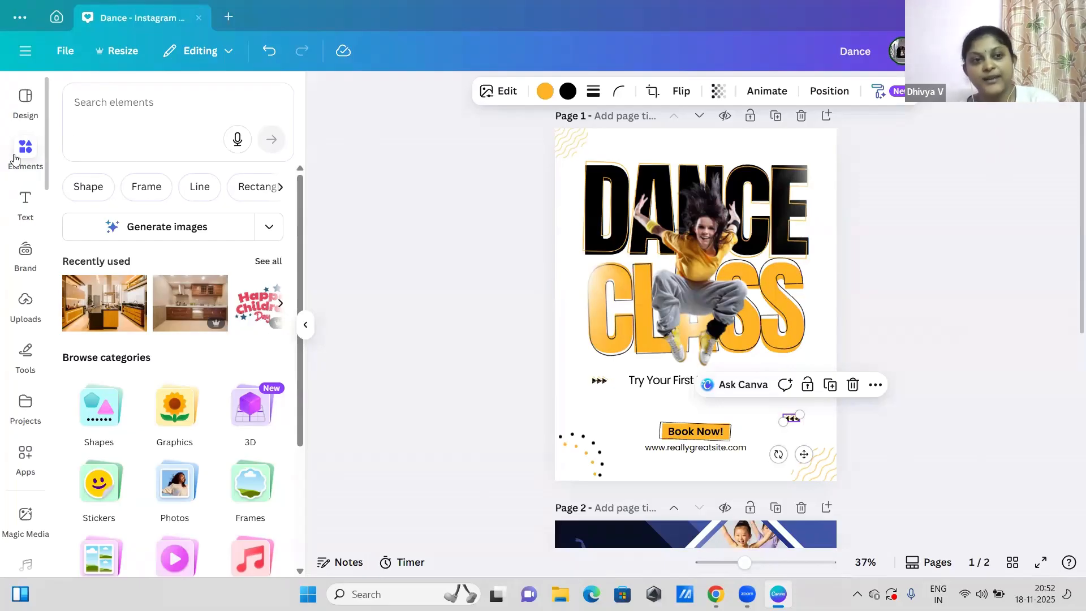
Step: Move the upper ballet photo on page 2 aside and shift its white diamond backing toward the DANCE heading
left_click(110, 112)
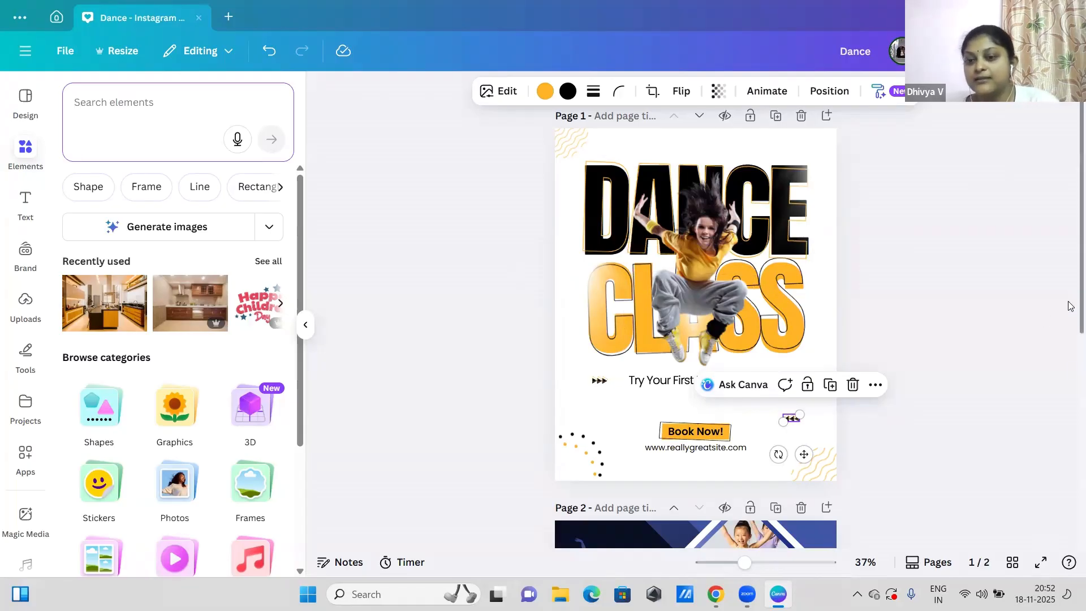
scroll(1069, 377, "down", 3)
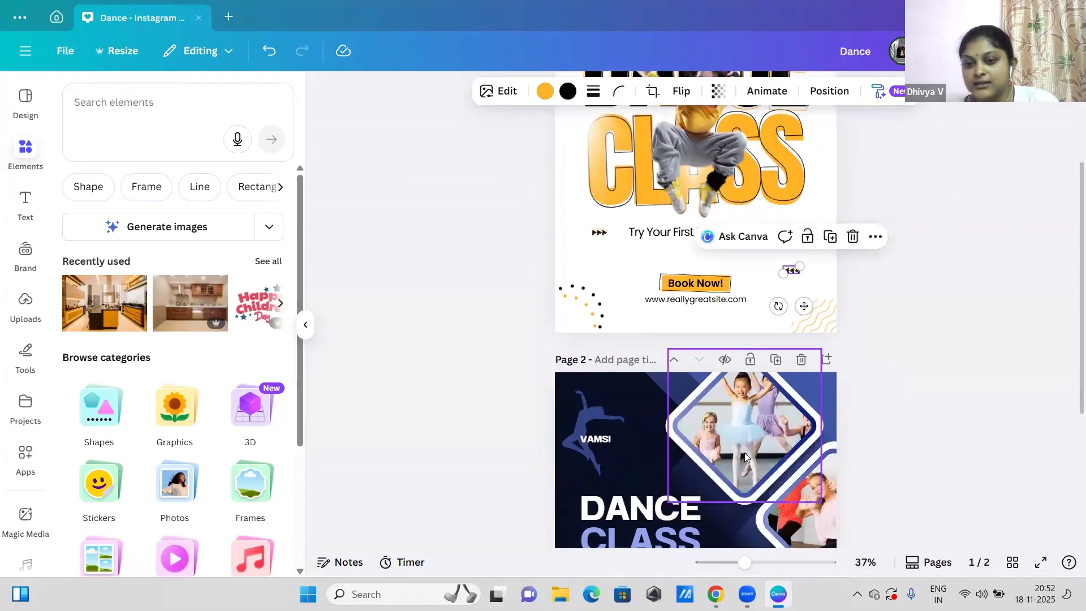
left_click_drag(691, 449, 805, 429)
left_click_drag(709, 436, 674, 457)
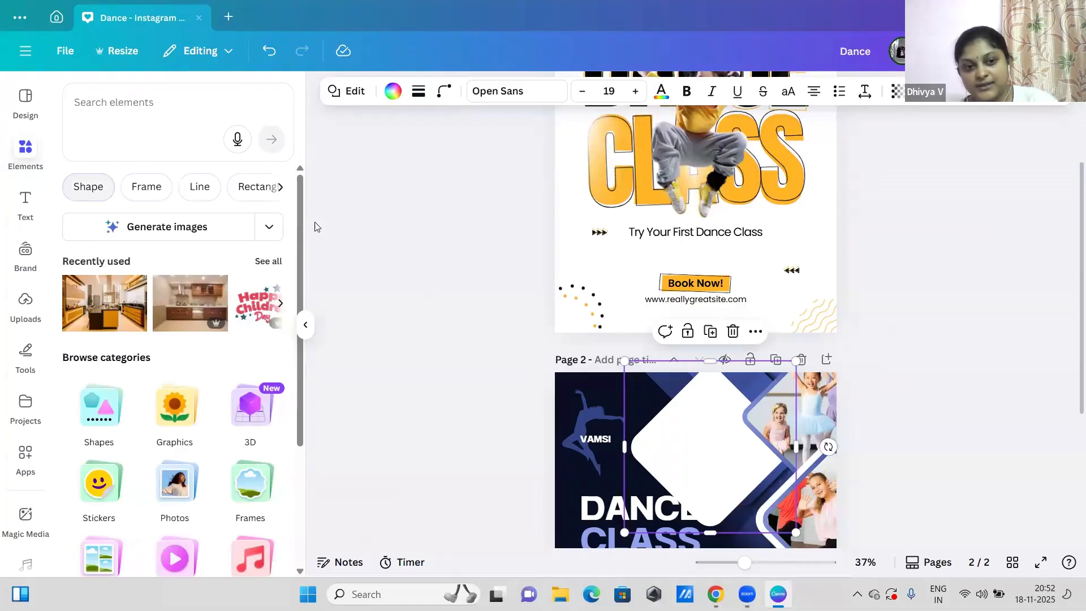
Step: Add a rounded square from the basic shapes to page 2 and rotate it into a diamond
left_click_drag(302, 249, 307, 379)
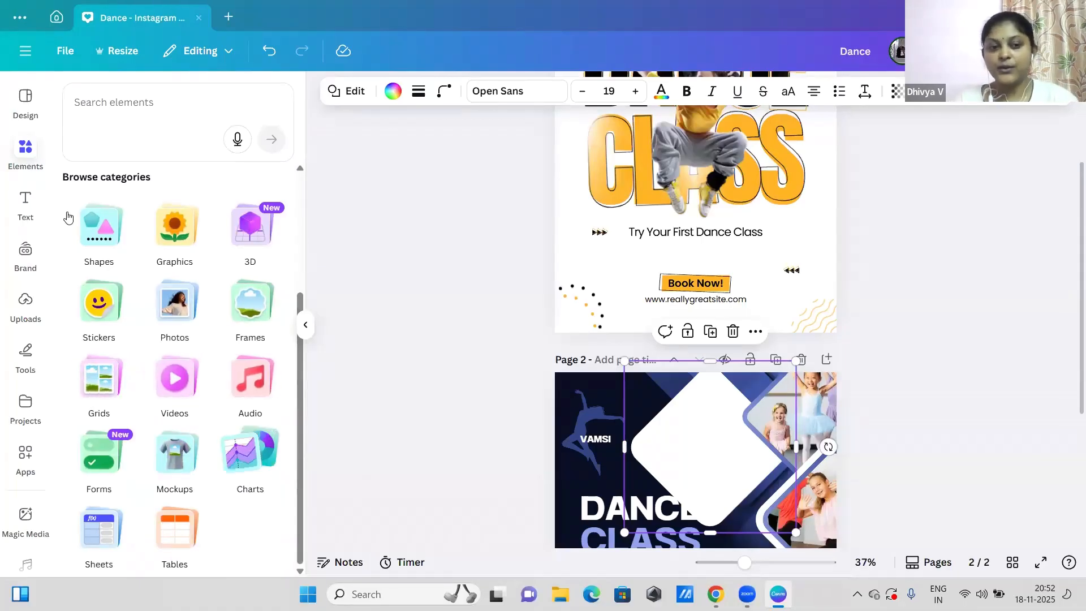
left_click(94, 238)
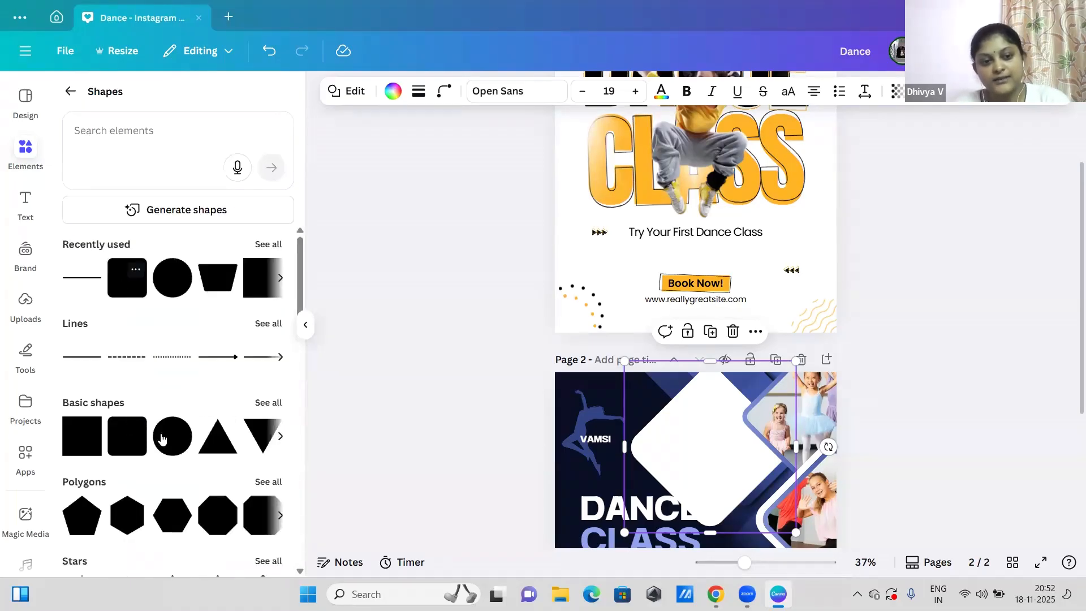
left_click(277, 403)
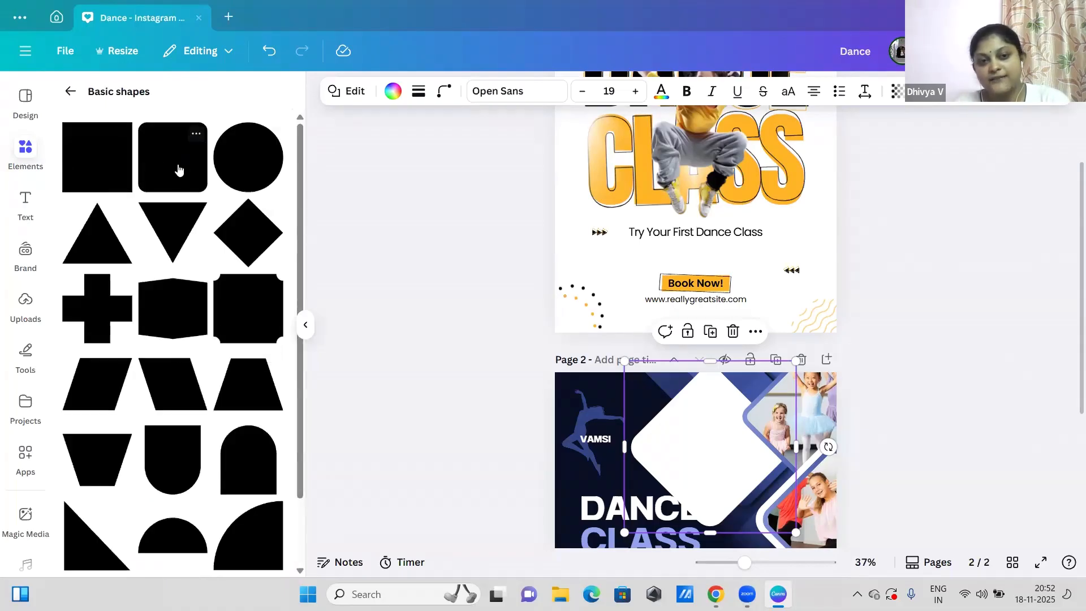
left_click(179, 169)
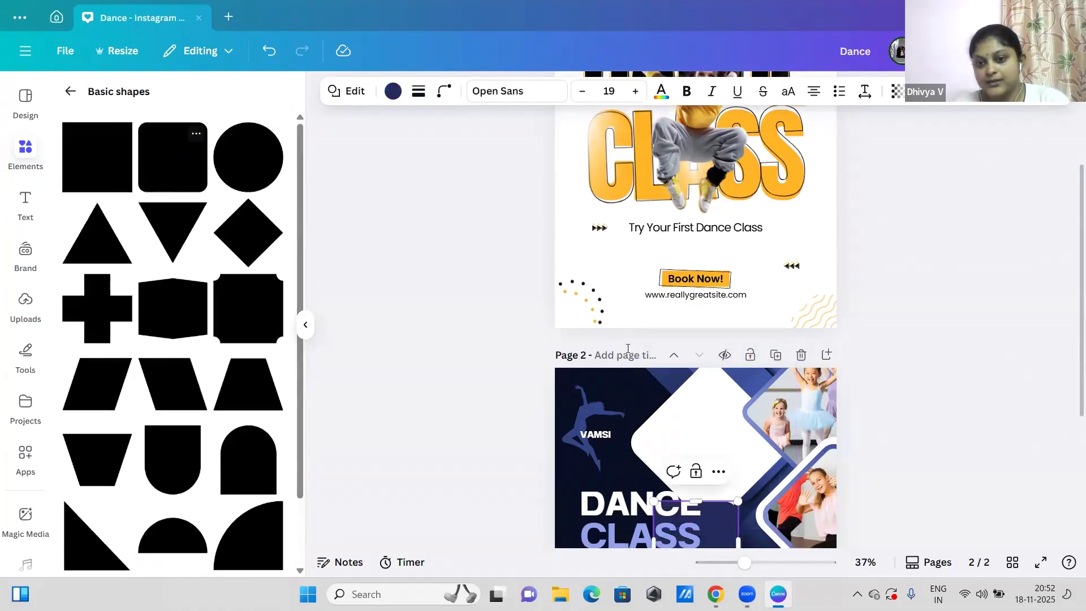
scroll(1071, 446, "down", 3)
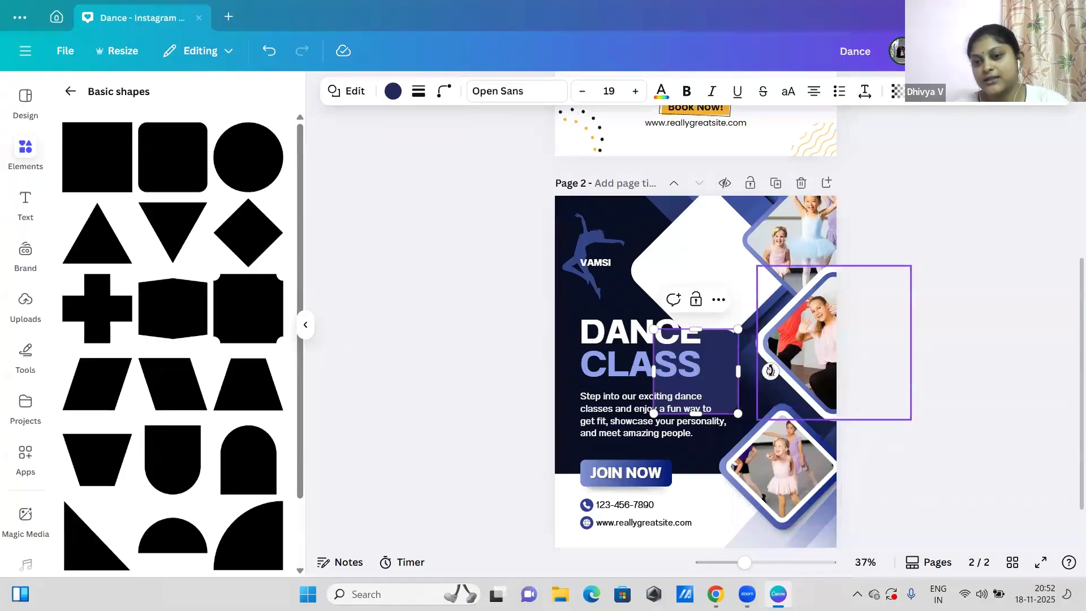
left_click_drag(771, 372, 605, 277)
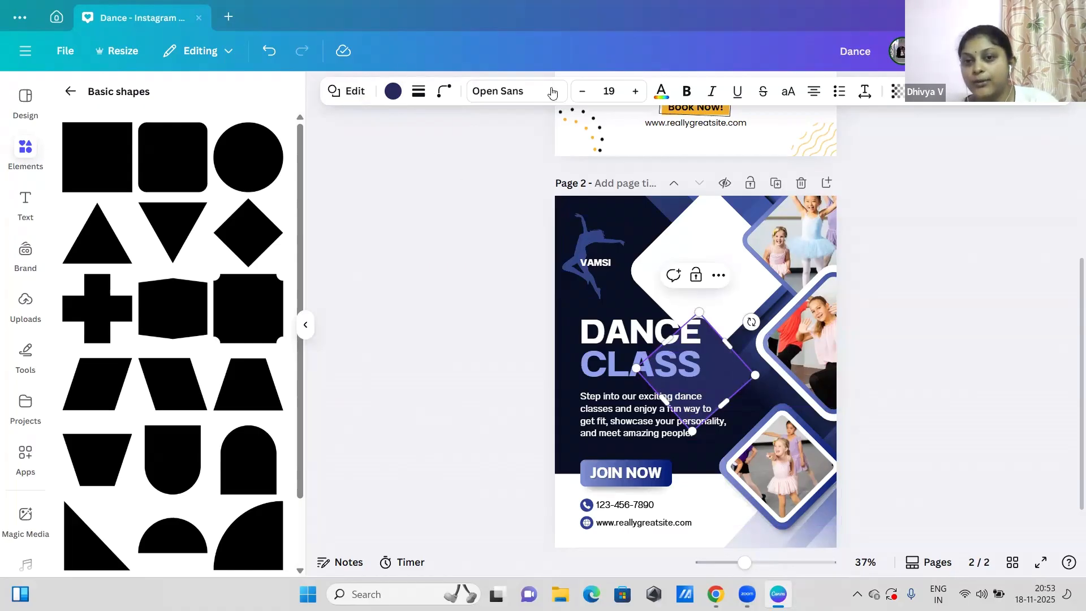
Step: Fill the rotated rounded square on page 2 with white
left_click(394, 91)
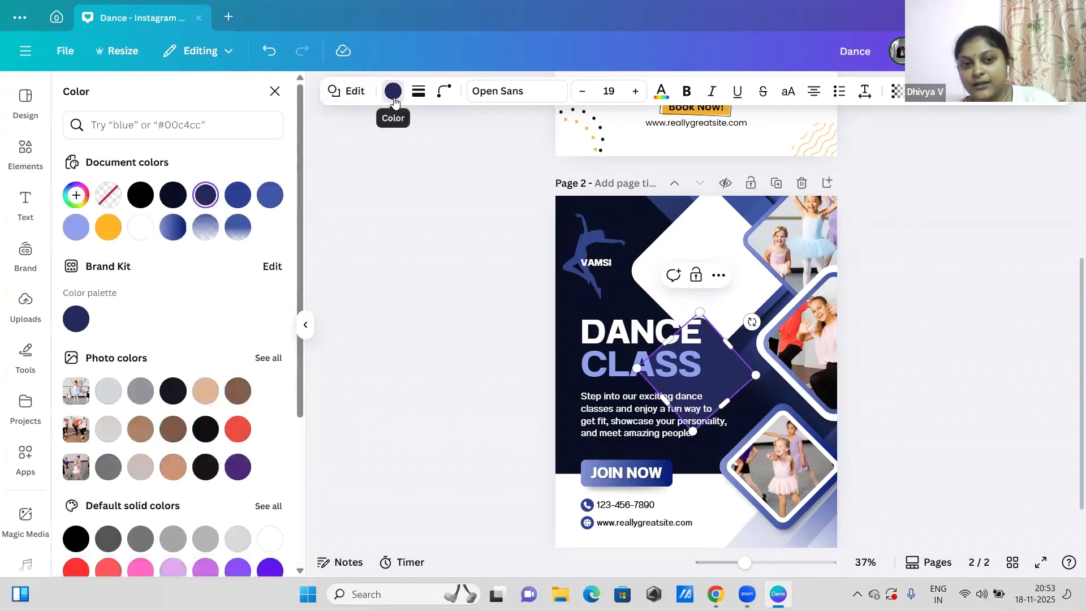
left_click(147, 242)
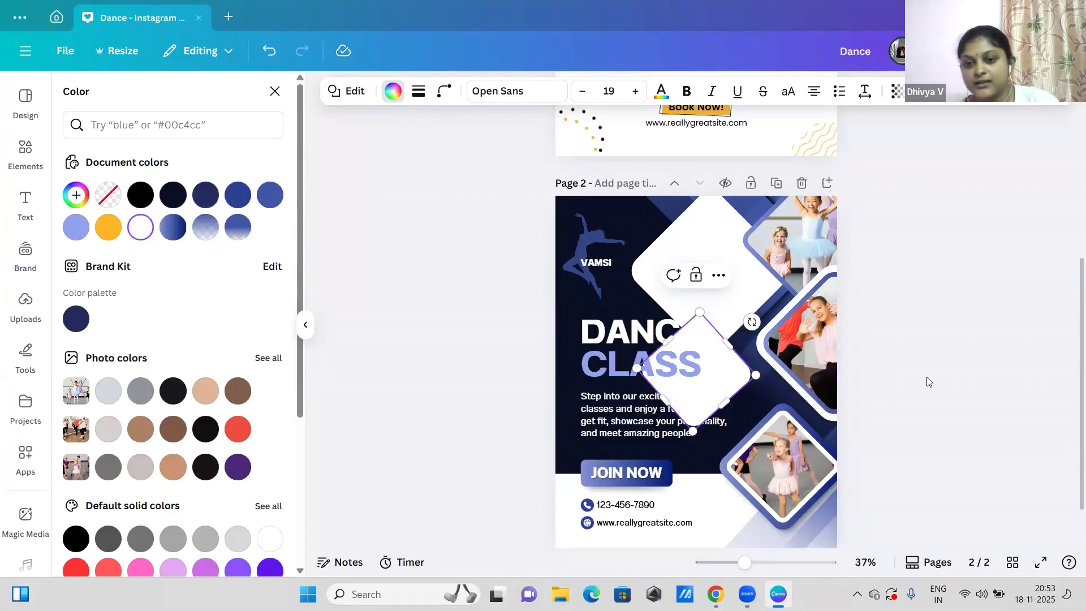
key("Escape")
left_click(983, 378)
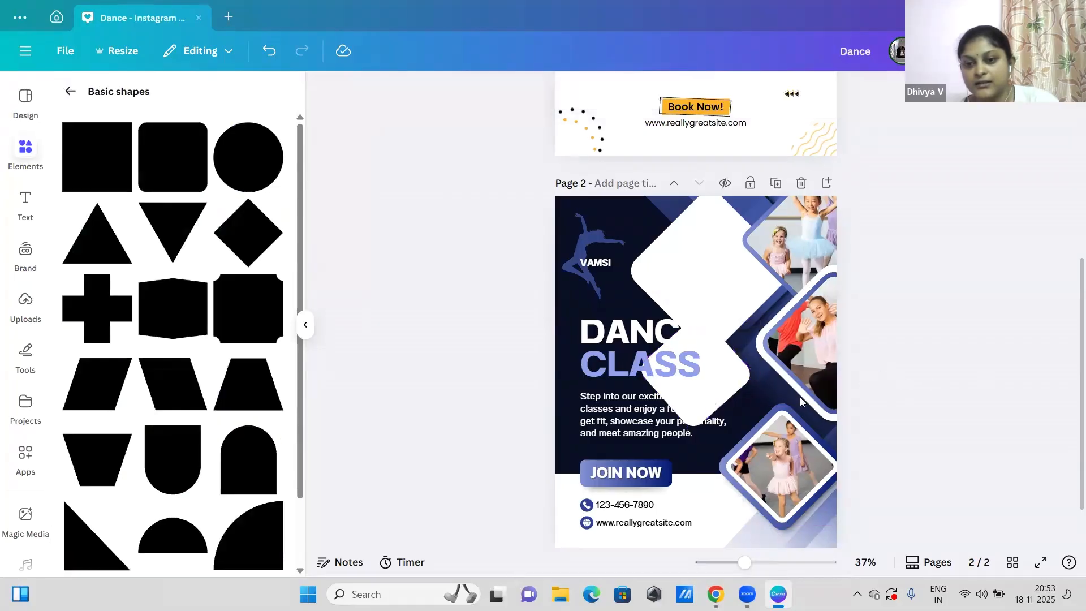
Step: Enlarge the added white diamond over the text area of page 2, and delete it
left_click(728, 378)
left_click(729, 375)
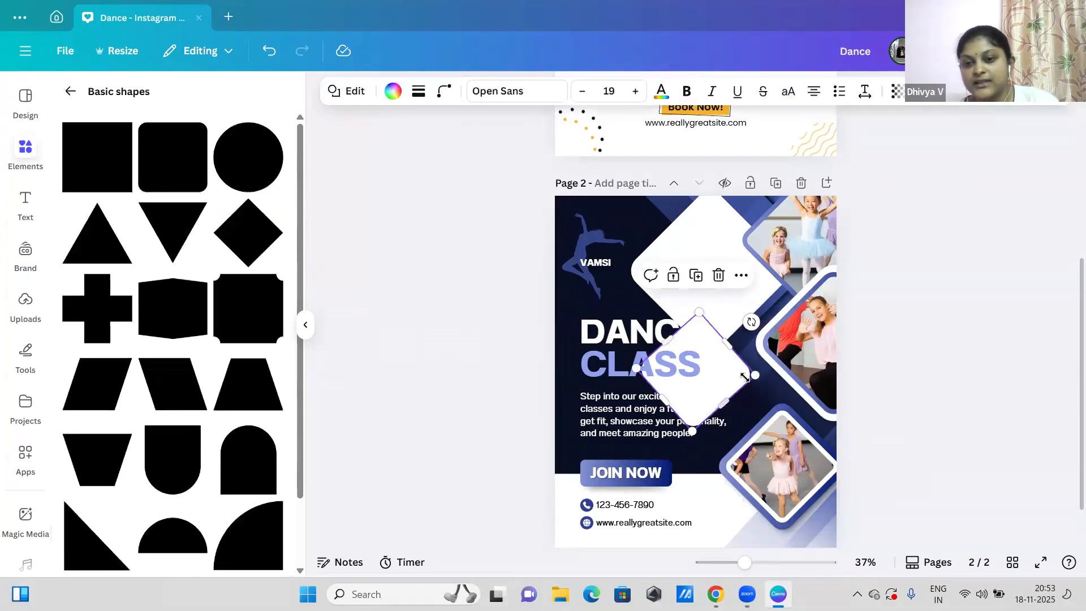
left_click_drag(757, 376, 644, 417)
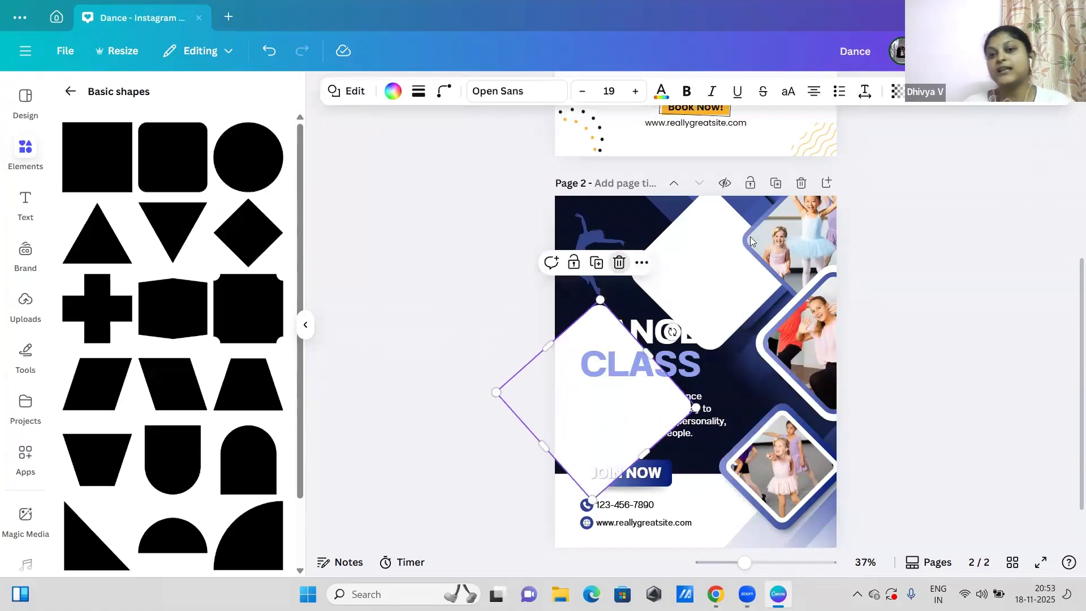
left_click(619, 263)
Step: Move the upper ballet photo on page 2 onto its white diamond backing
left_click_drag(810, 240, 704, 266)
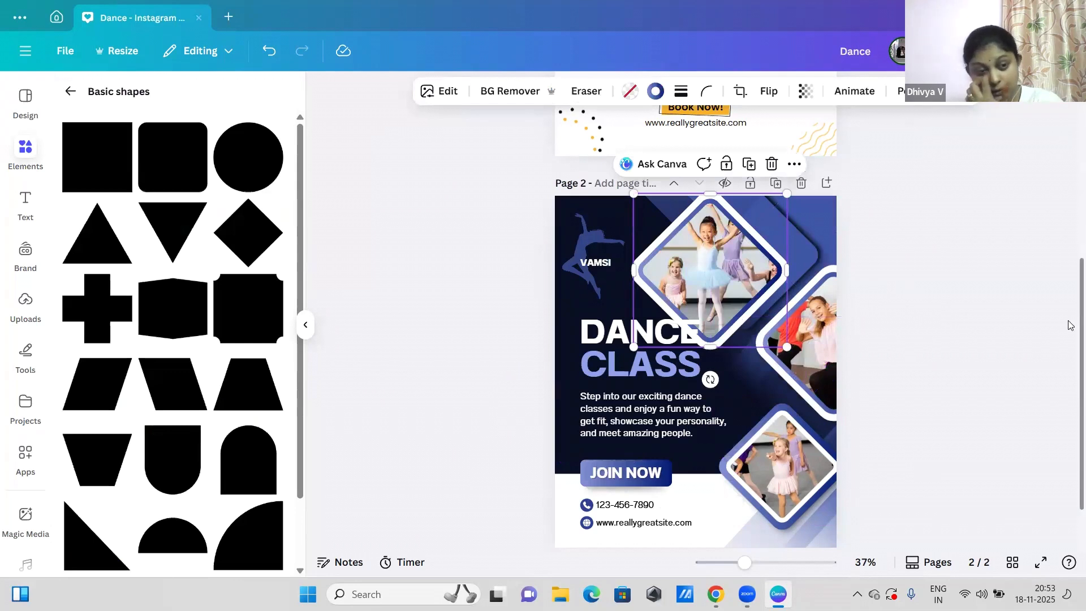
left_click(68, 96)
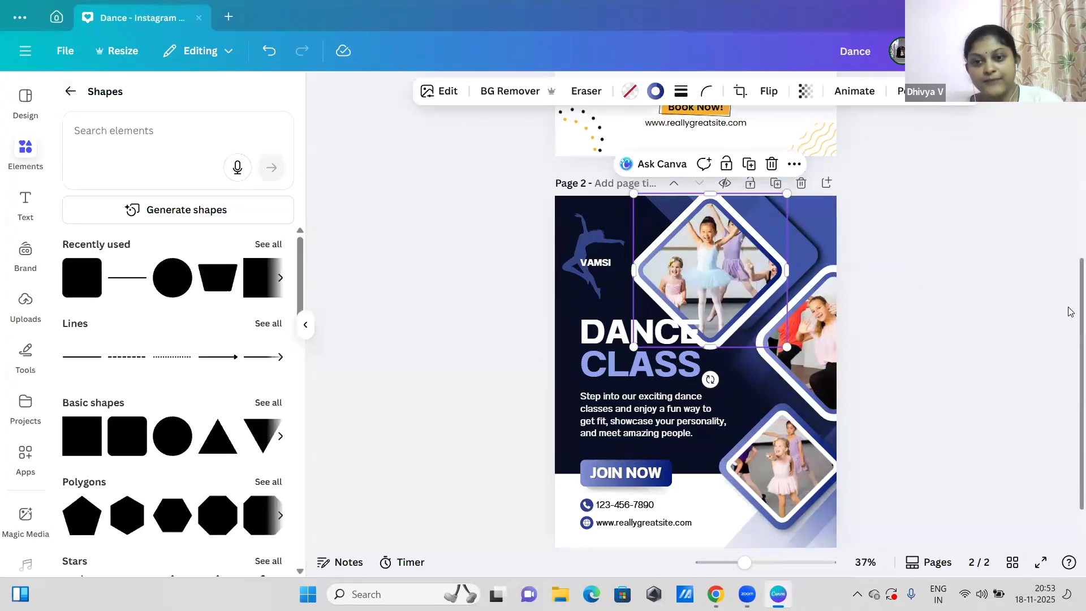
Step: Insert a circular frame from the basic shape frames onto page 1
scroll(1068, 187, "up", 3)
scroll(1068, 181, "up", 2)
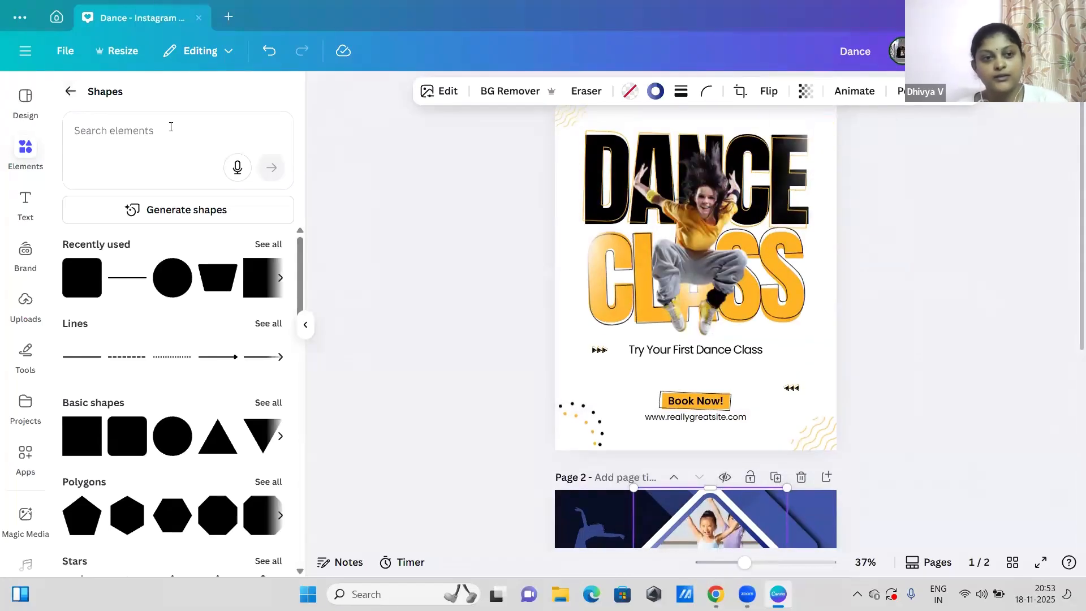
left_click(70, 91)
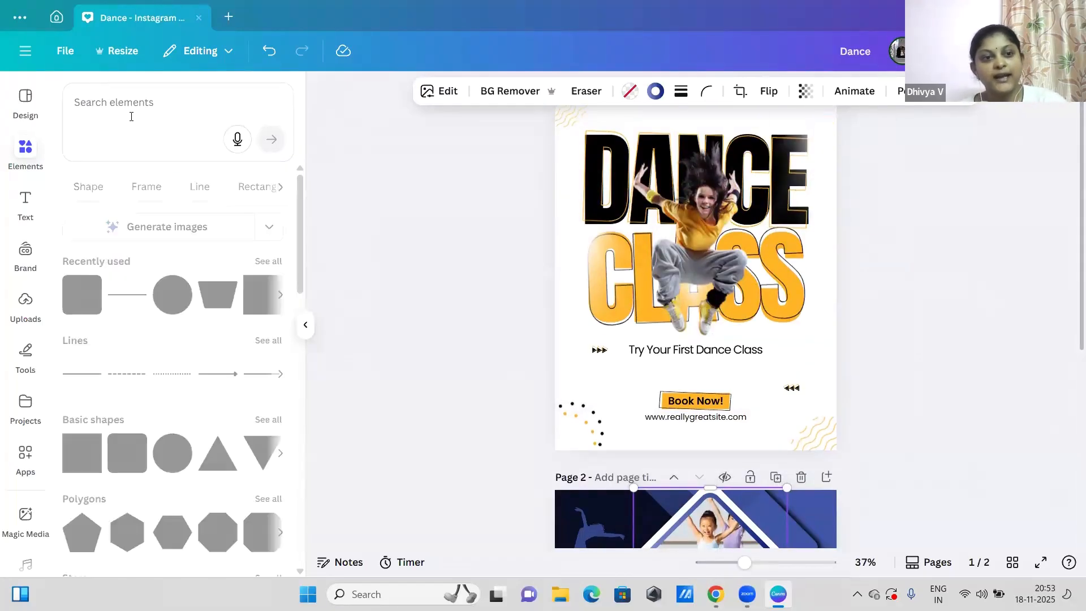
scroll(136, 292, "down", 5)
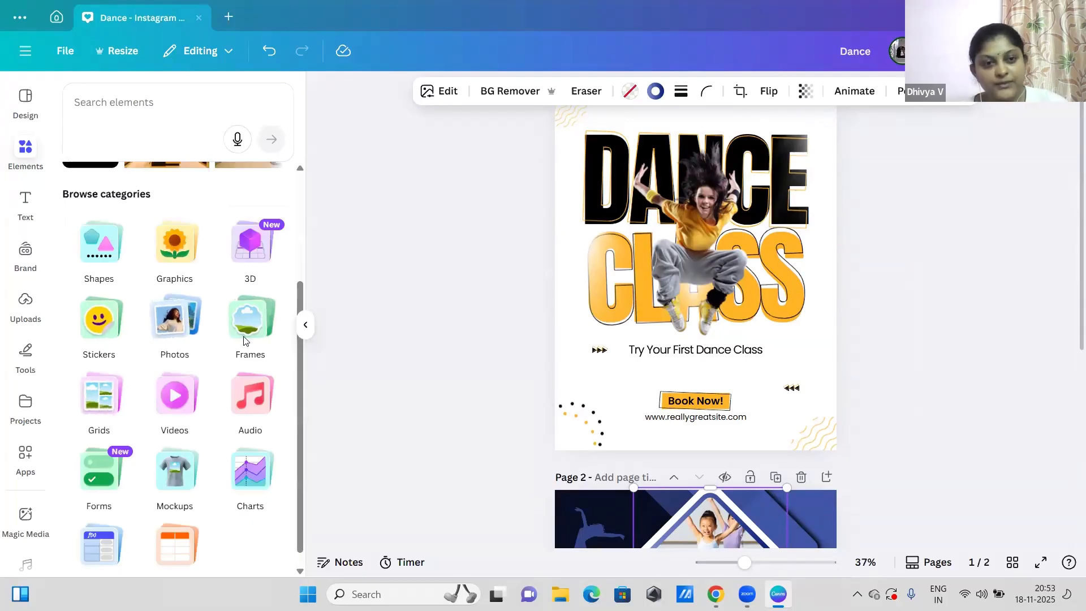
left_click(249, 322)
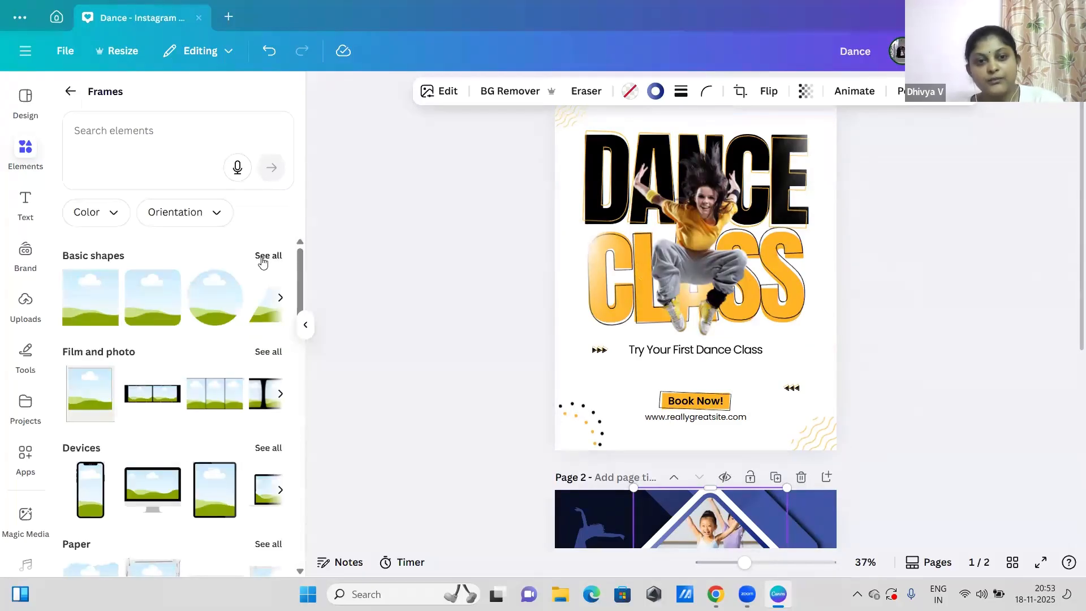
left_click(268, 256)
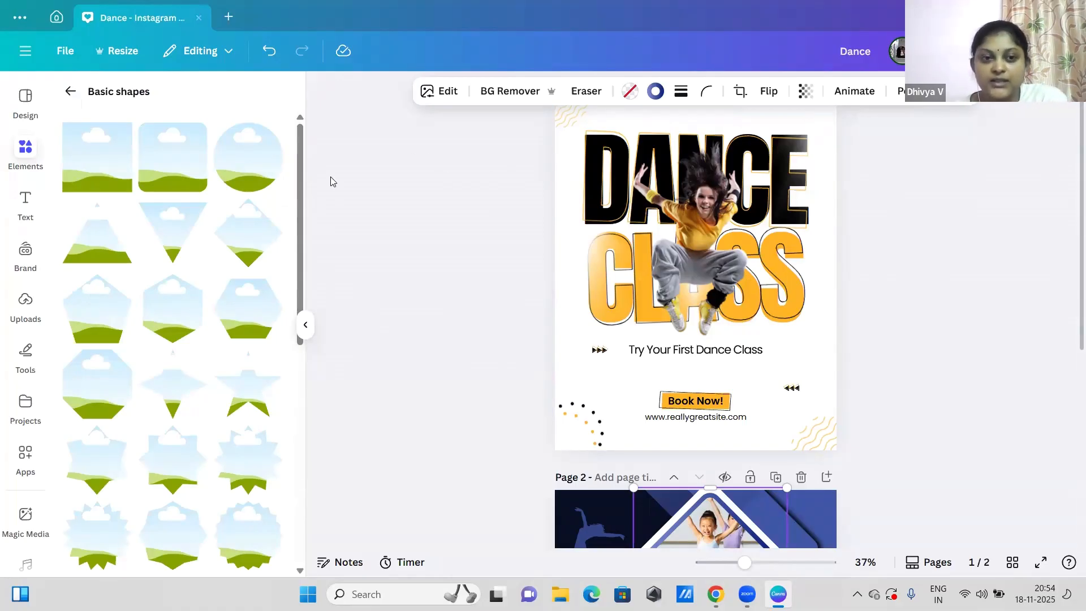
left_click(236, 180)
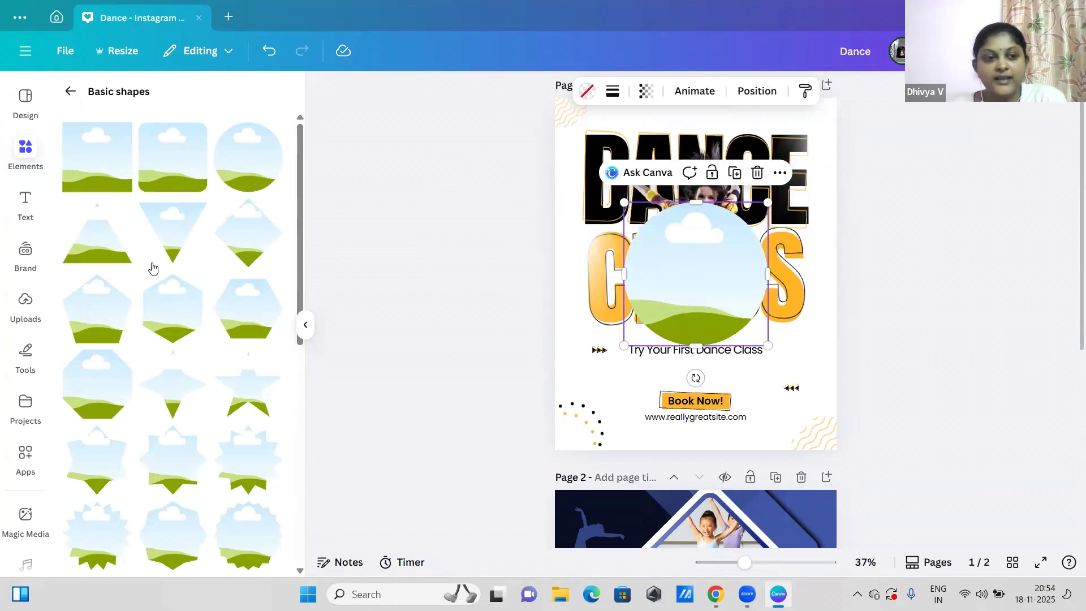
scroll(1071, 257, "down", 1)
scroll(1070, 242, "up", 1)
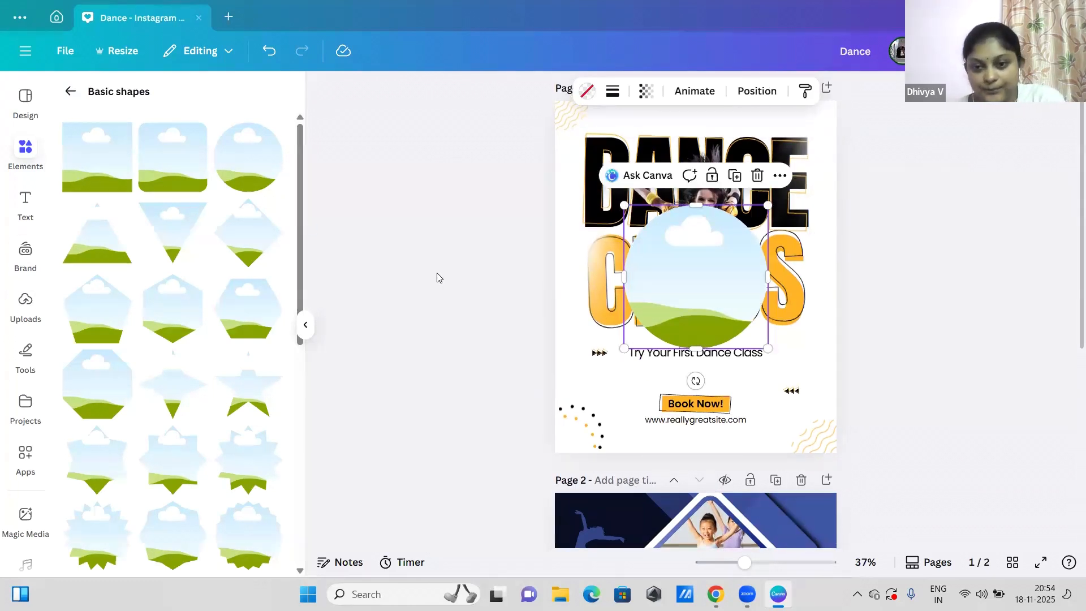
Step: Leave the frame categories and search all elements for "dance"
left_click(26, 149)
left_click(72, 98)
left_click(183, 135)
type("dance")
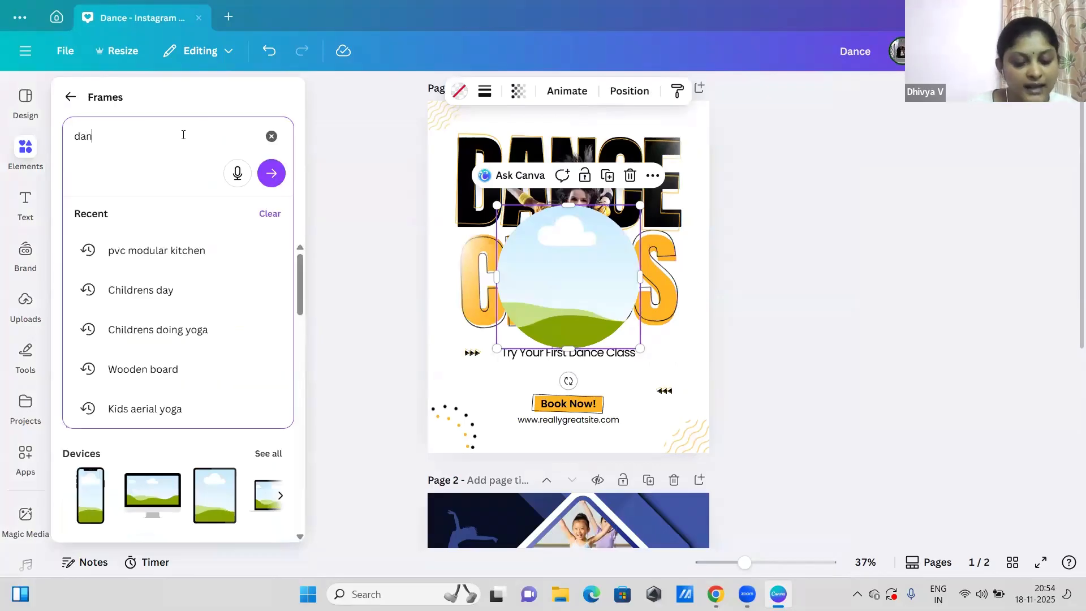
left_click(70, 97)
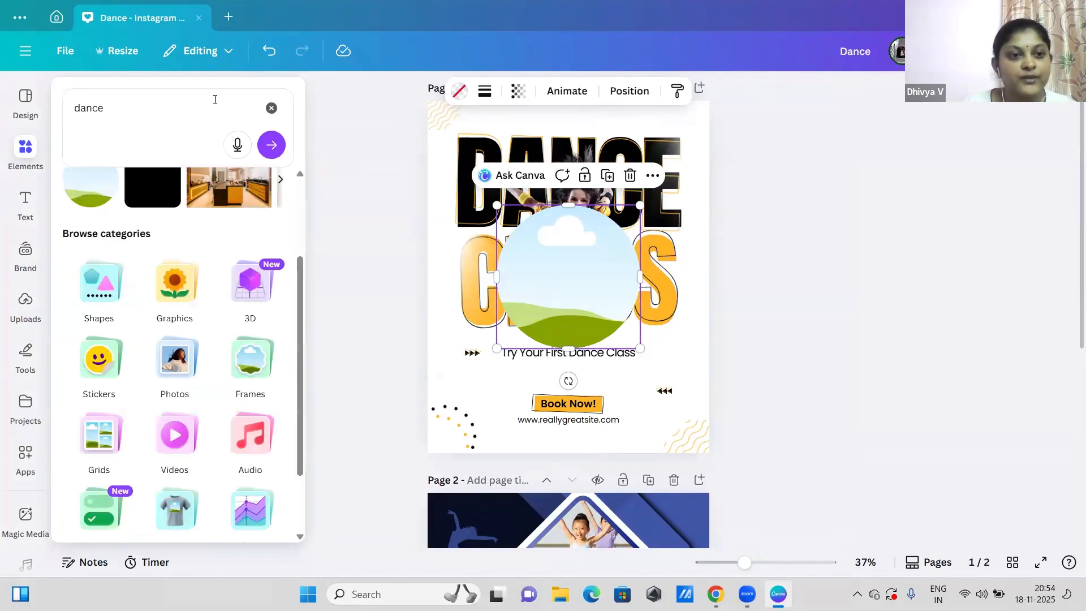
left_click(152, 109)
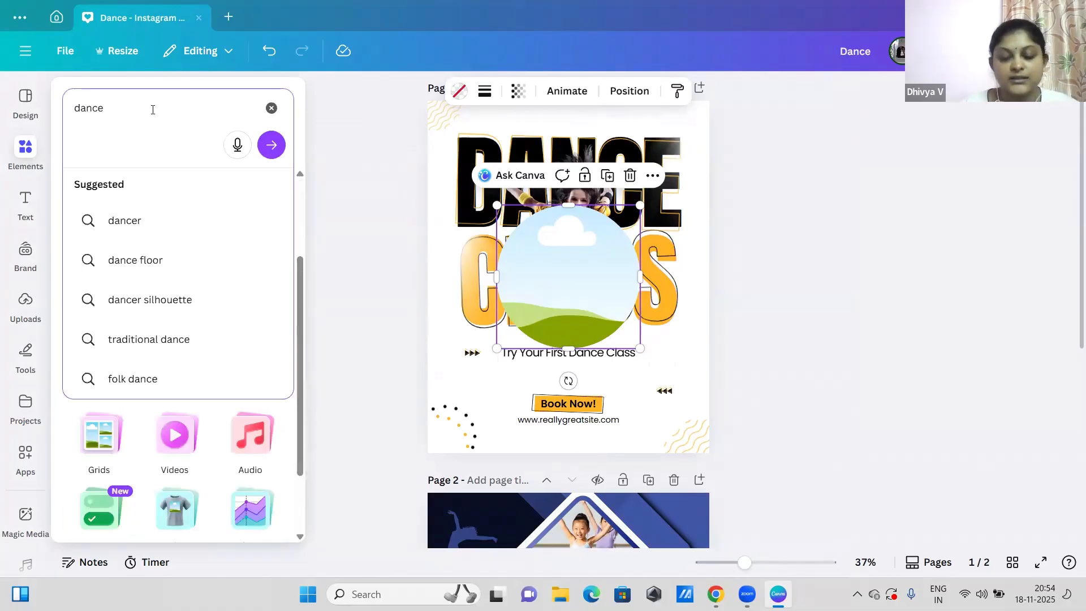
key("Return")
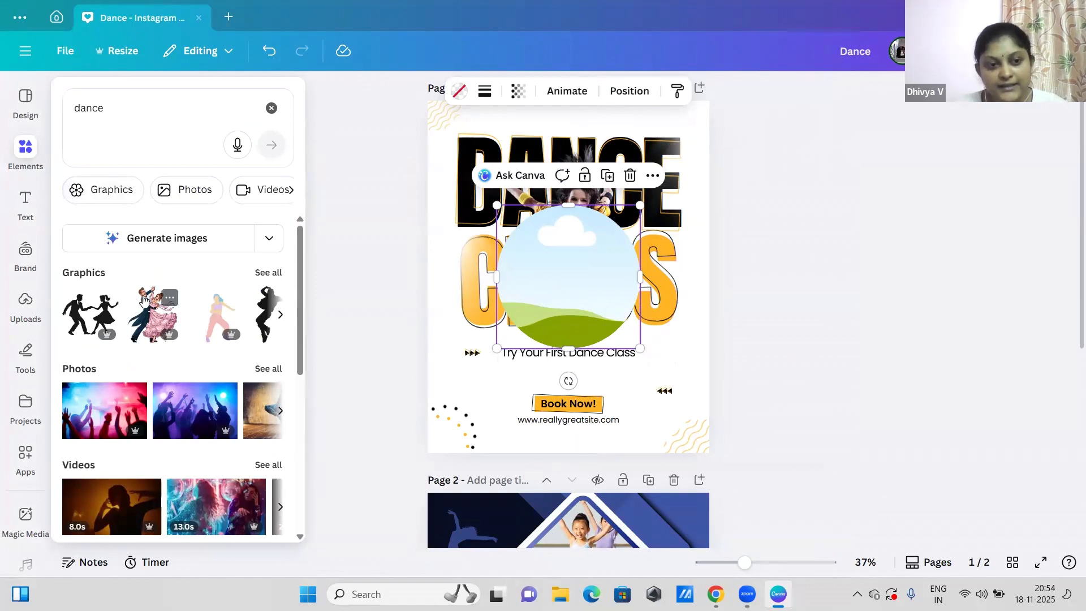
Step: Show all dance photos and fill the circular frame on page 1 with the black-and-white dancer photo
mouse_move(299, 297)
left_mouse_down()
mouse_move(309, 352)
mouse_move(307, 305)
mouse_move(297, 427)
mouse_move(293, 293)
mouse_move(294, 318)
left_mouse_up()
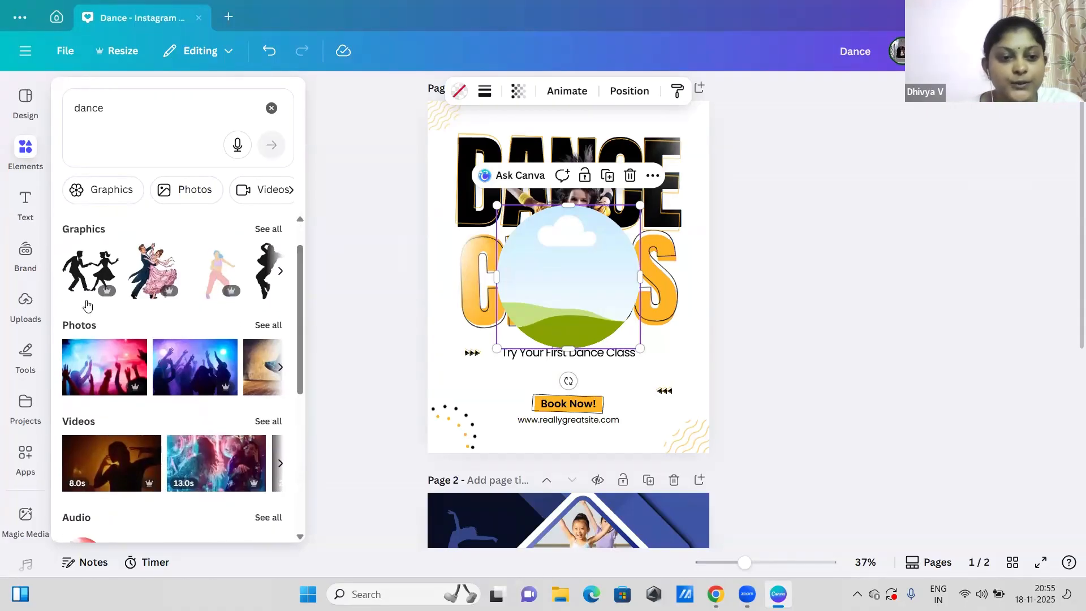
left_click(268, 326)
mouse_move(297, 289)
left_mouse_down()
mouse_move(298, 308)
mouse_move(298, 283)
left_mouse_up()
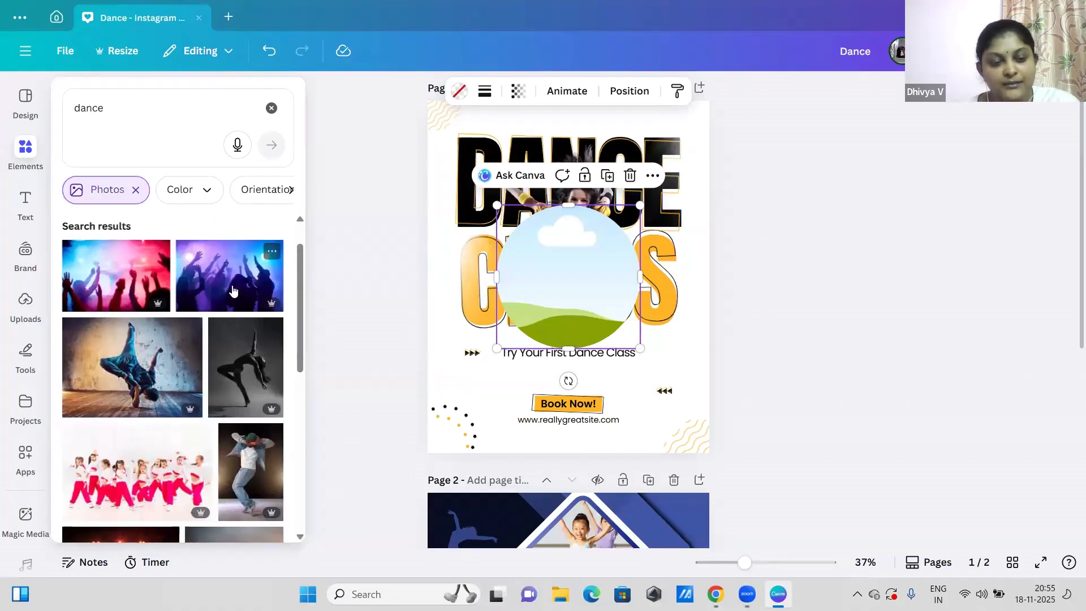
left_click_drag(233, 383, 574, 281)
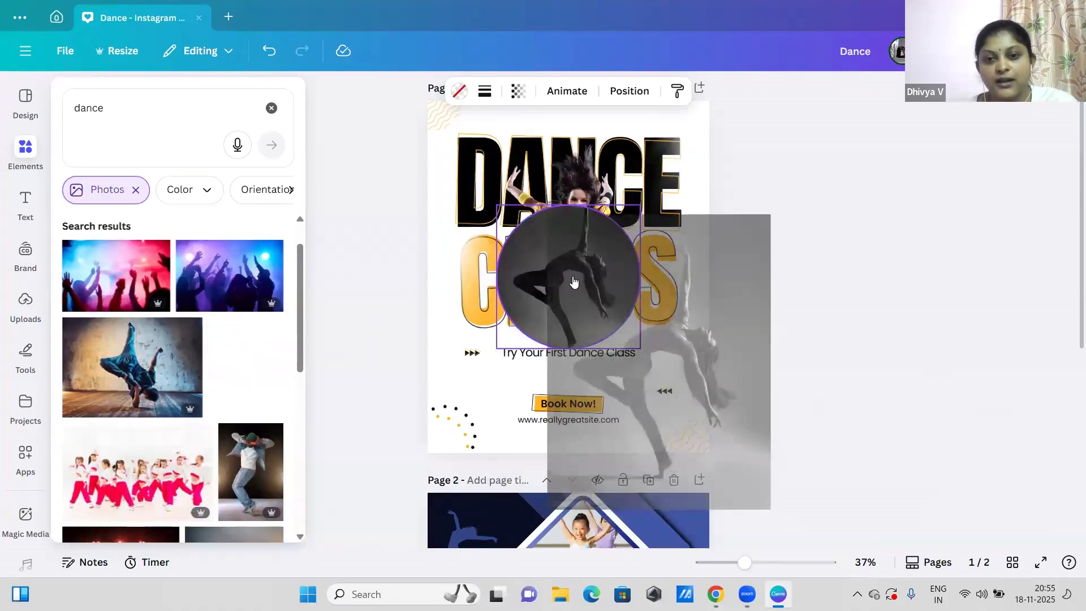
left_click_drag(516, 241, 516, 242)
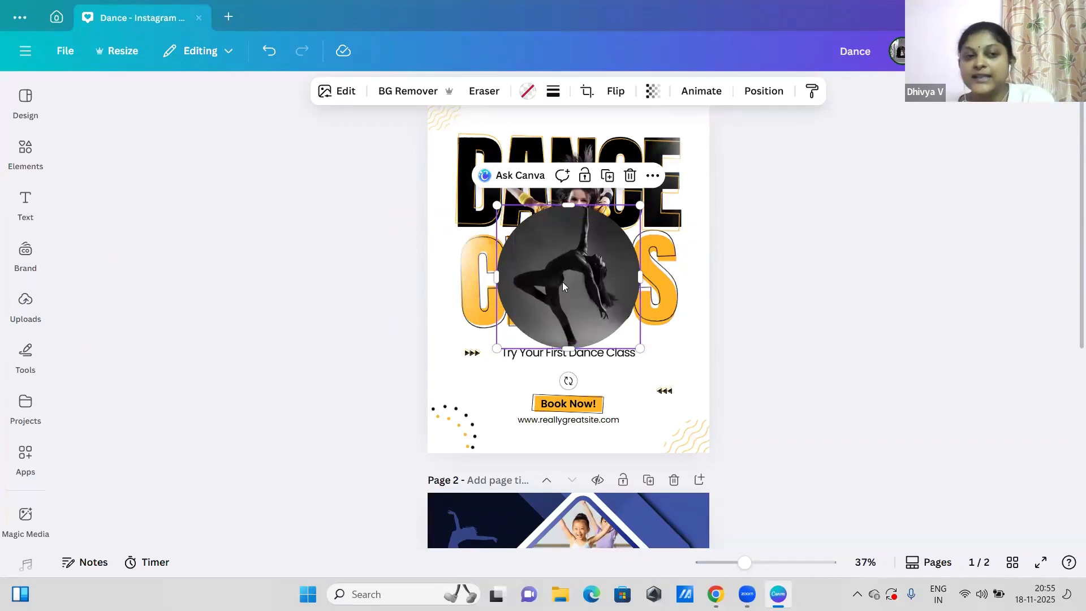
Step: Delete the dancer photo from the circular frame on page 1, and delete the empty frame
left_click(629, 176)
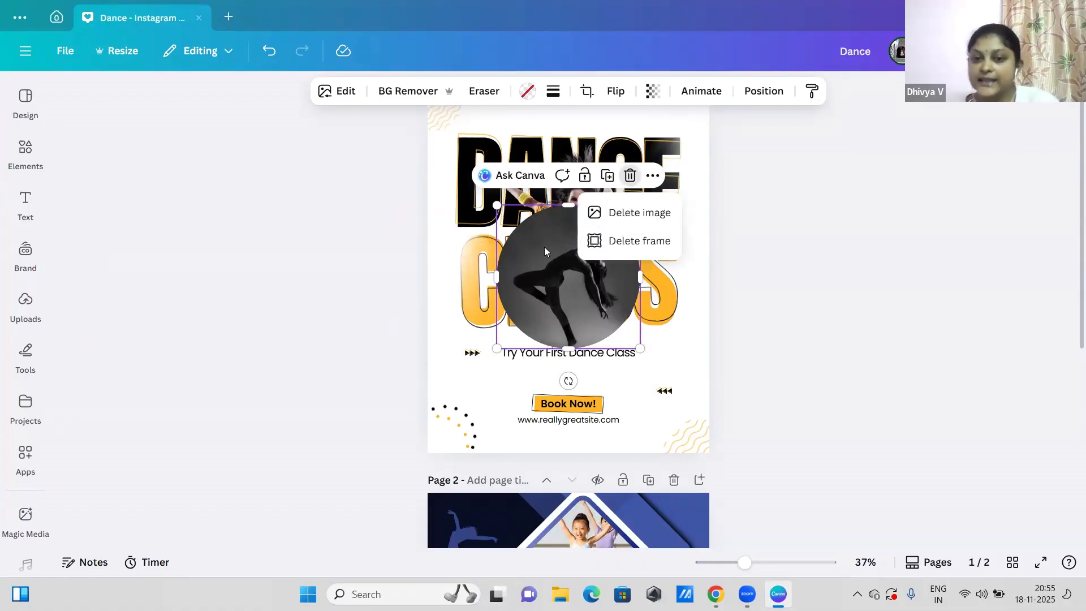
left_click(615, 223)
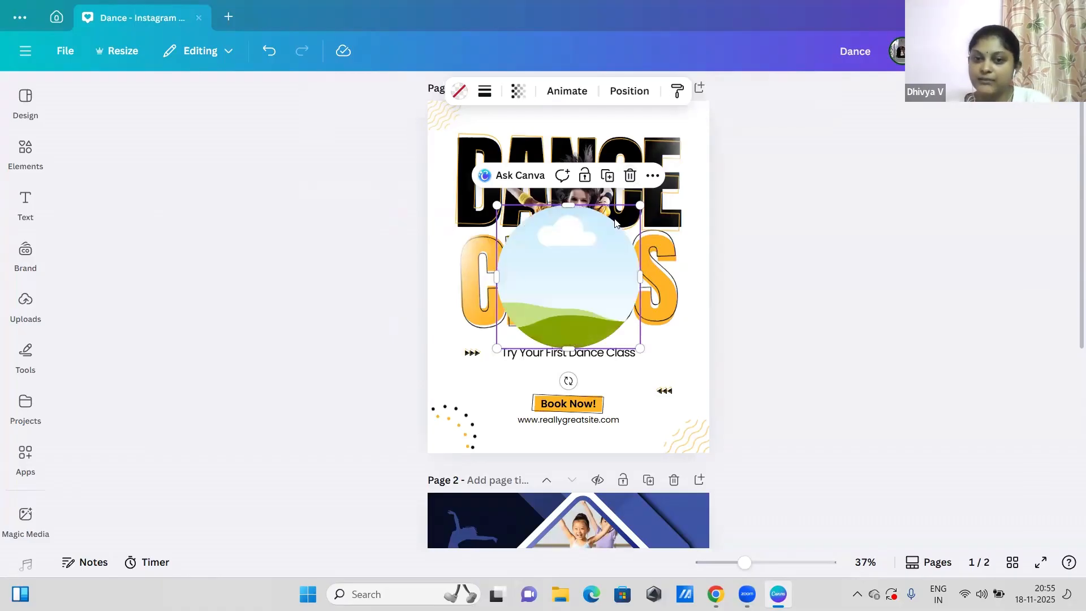
left_click(632, 179)
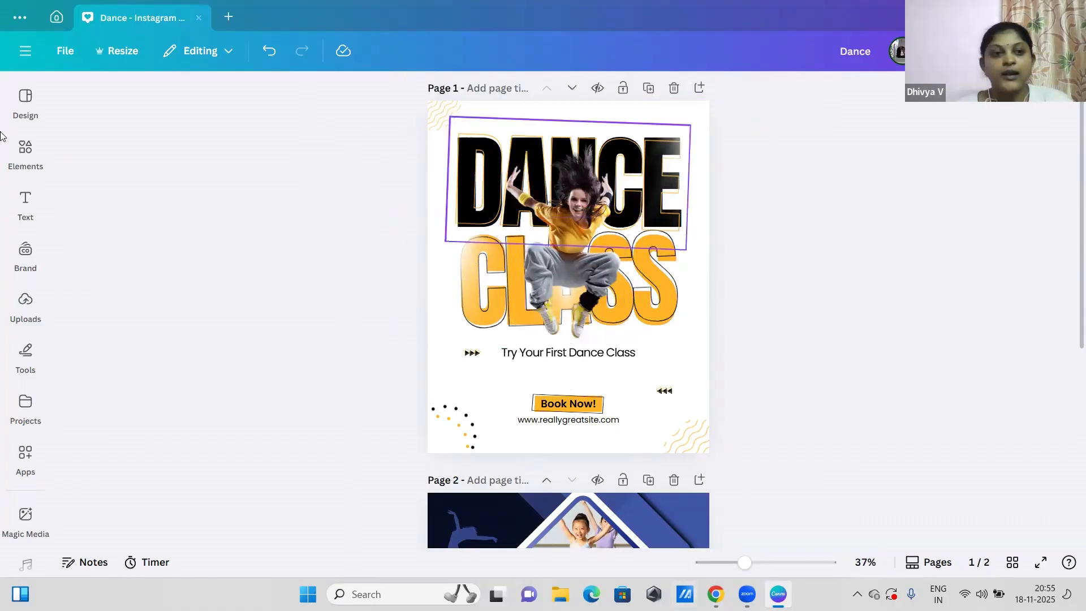
Step: Replace the element search with "border design" and show all matching graphics
left_click(16, 150)
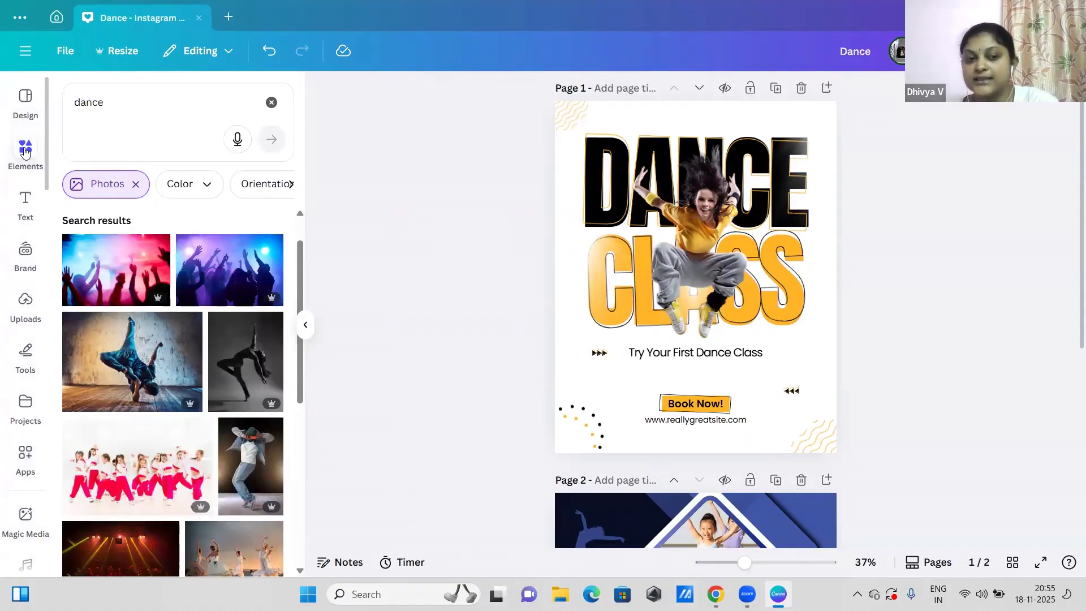
left_click(272, 102)
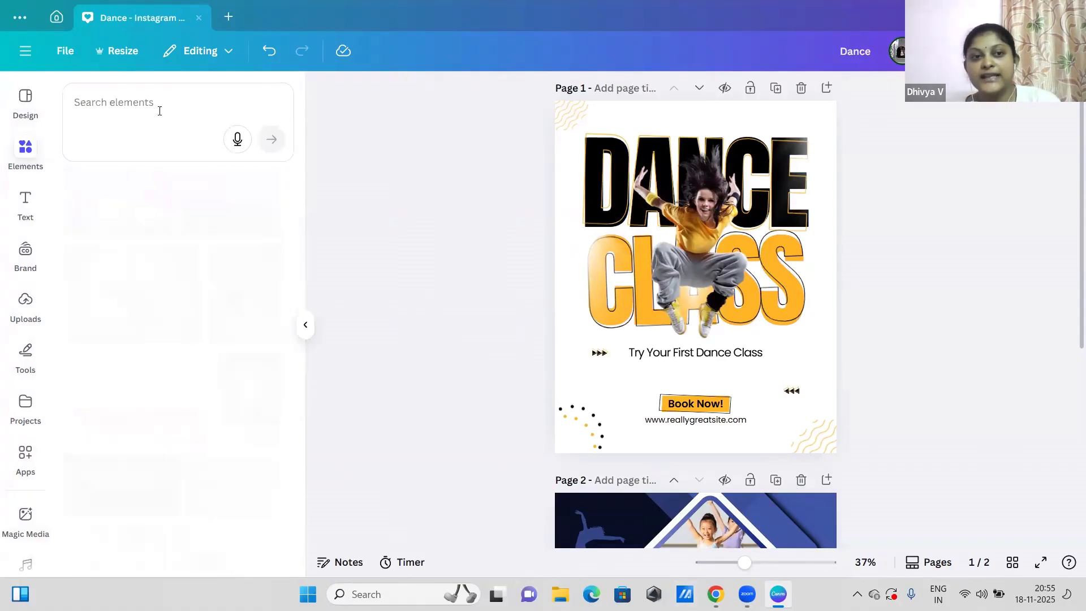
left_click(159, 110)
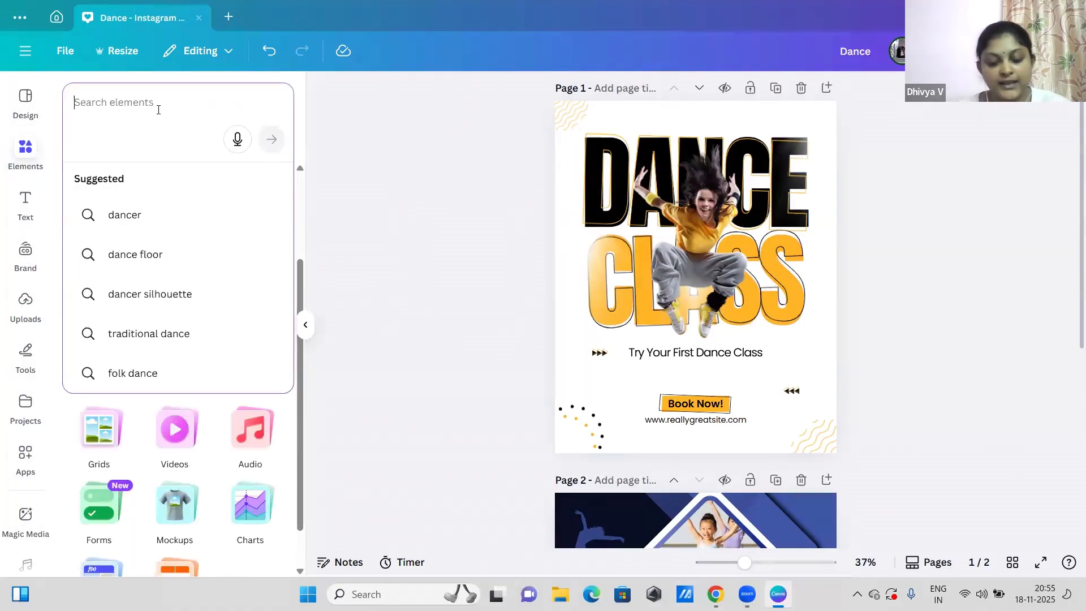
type("borde")
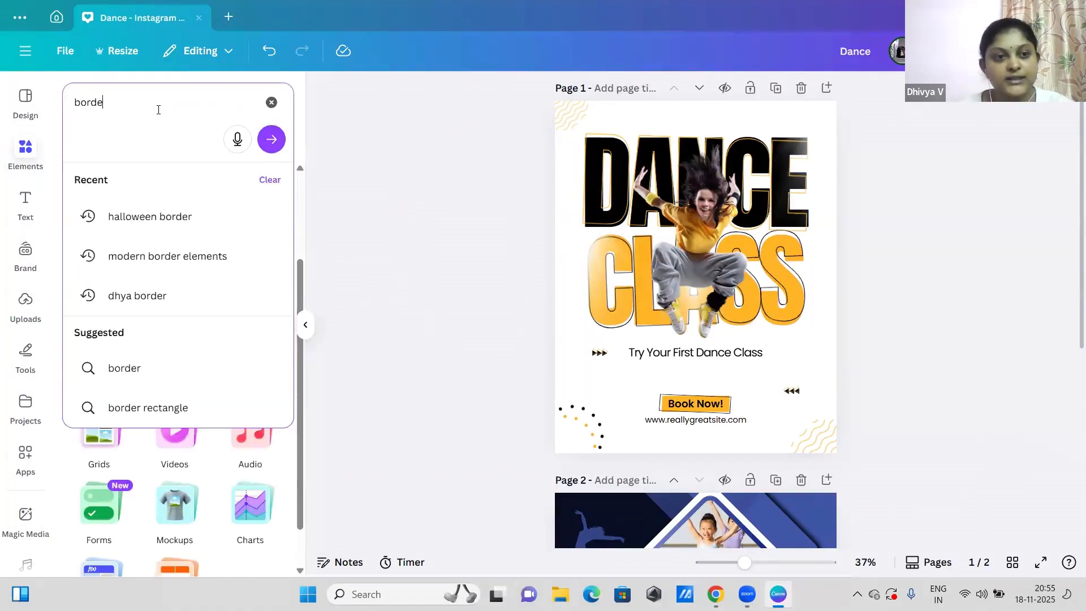
type("r design")
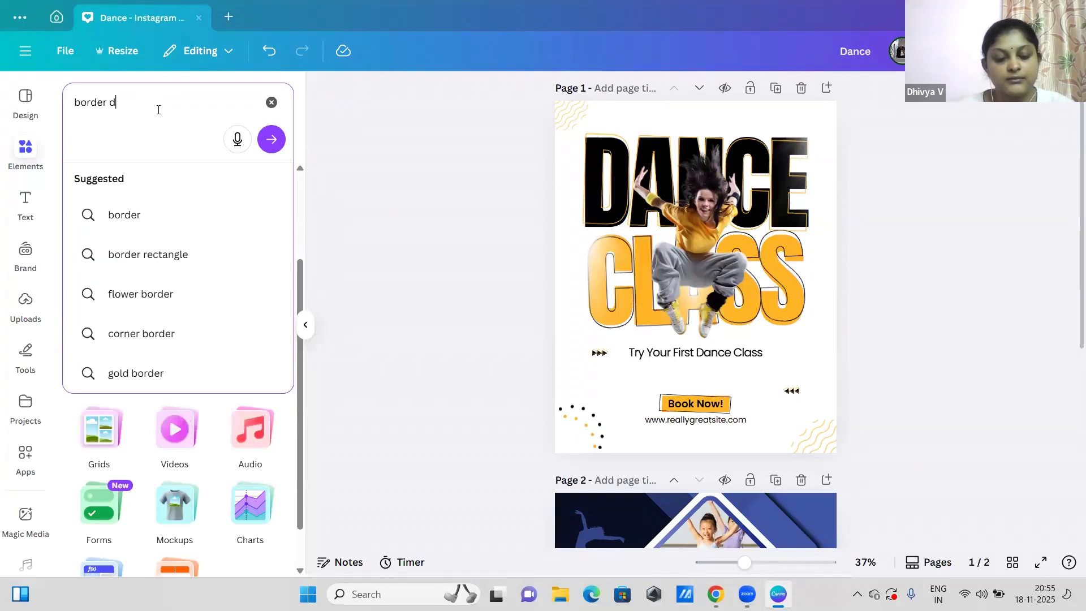
key("Return")
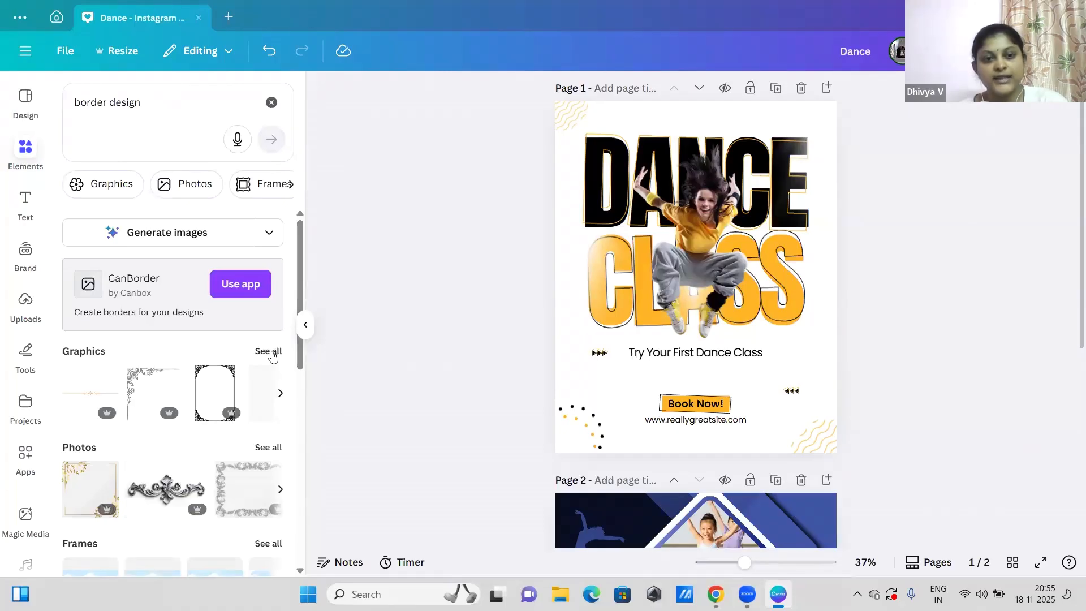
left_click(269, 352)
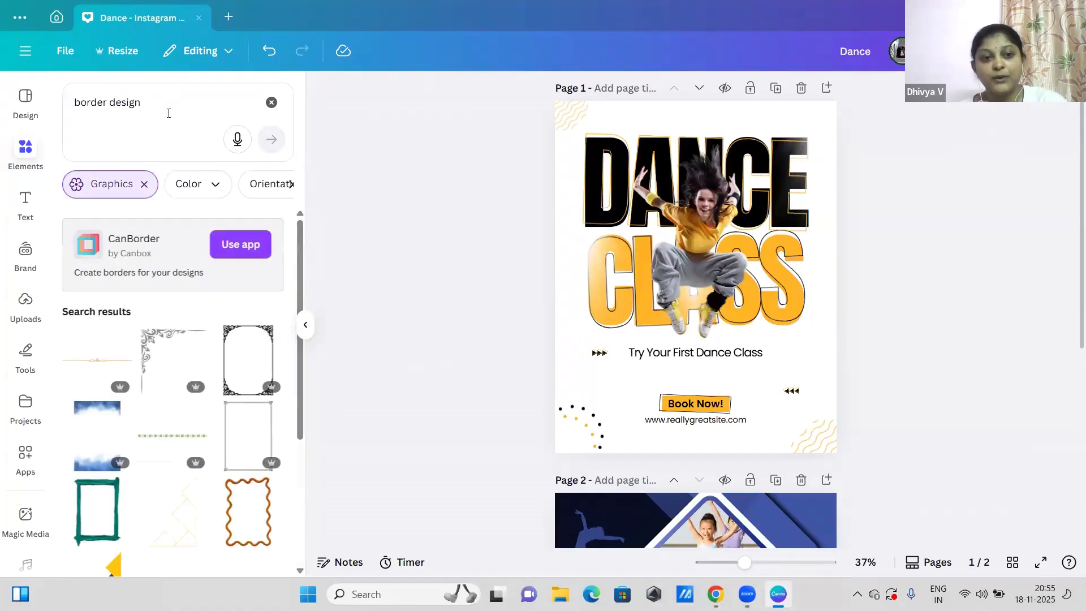
Step: Search the graphics for "corporate border design"
left_click_drag(175, 93, 72, 102)
key("BackSpace")
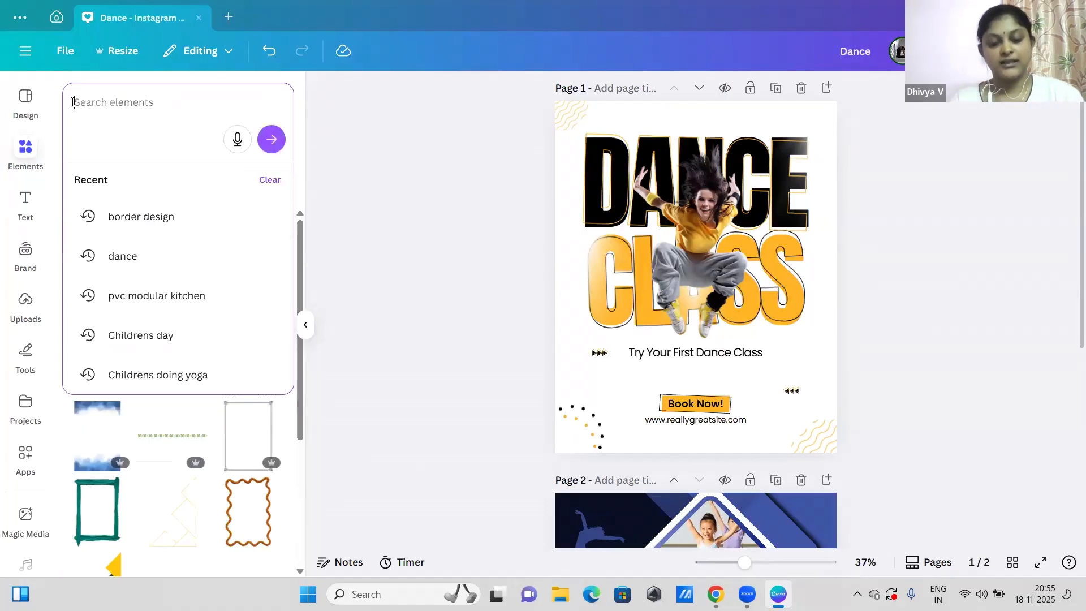
type("corp")
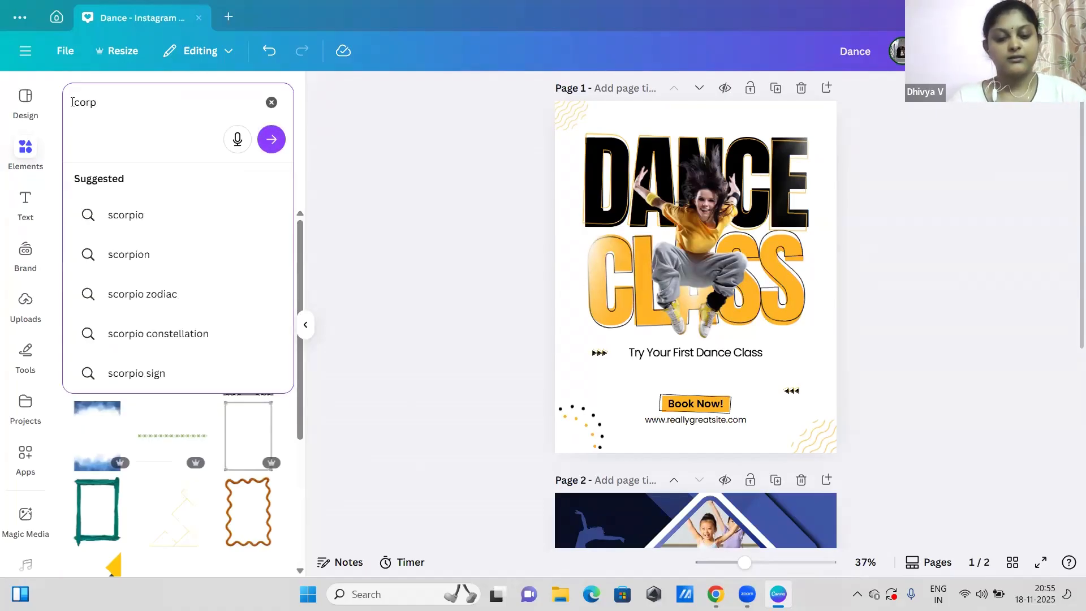
type("orate bo")
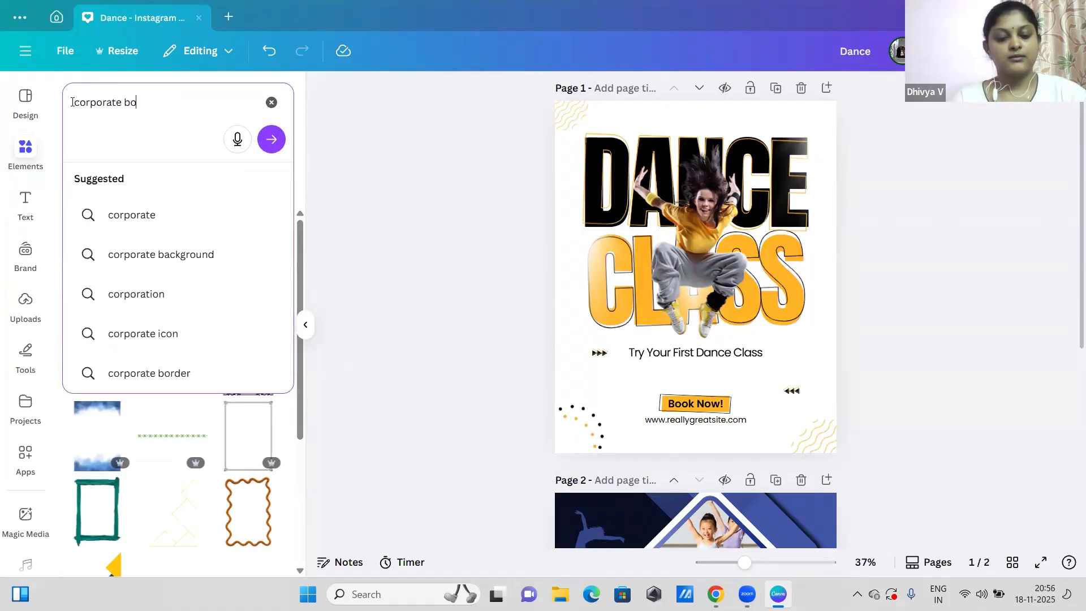
type("der design")
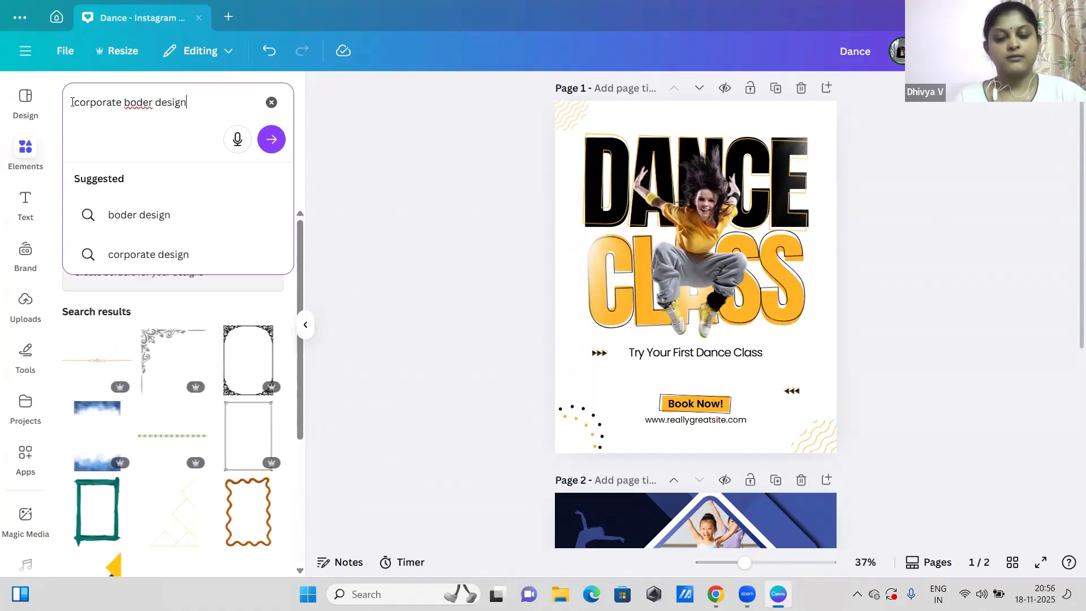
key("Return")
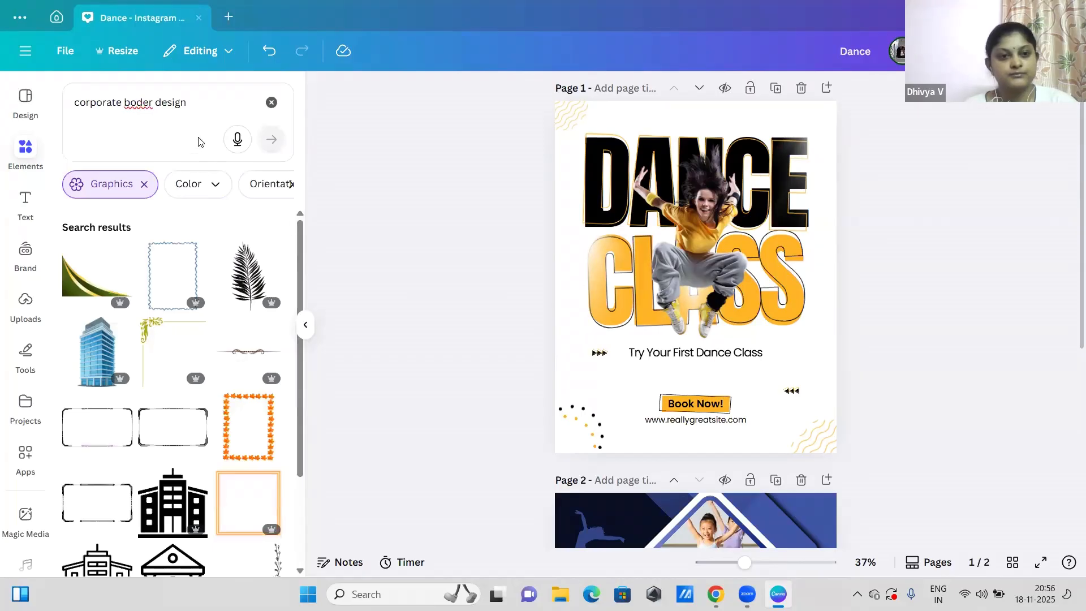
left_click(140, 101)
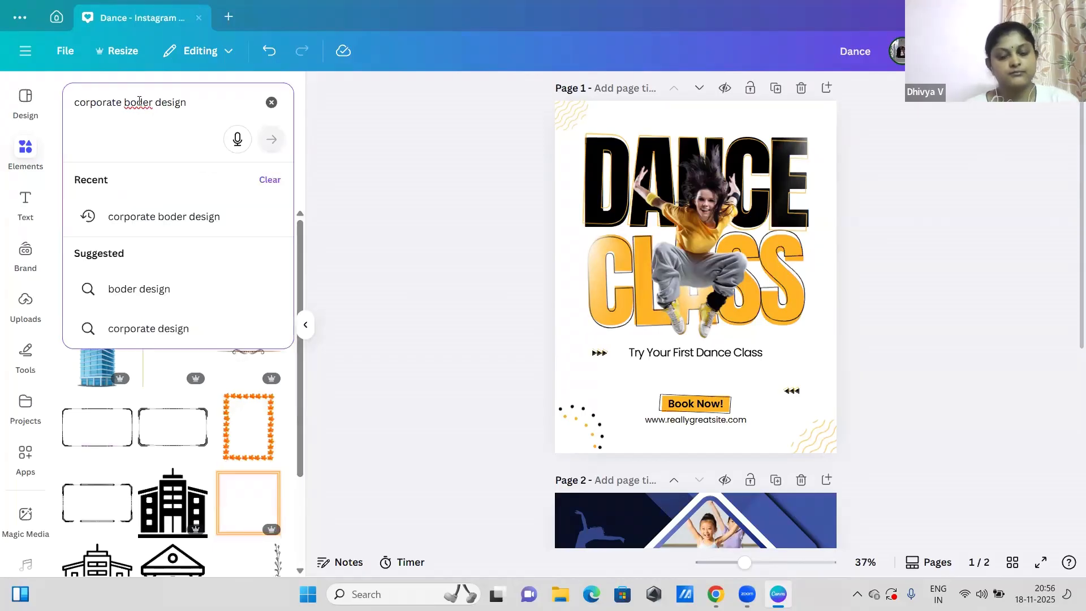
type("r")
key("Return")
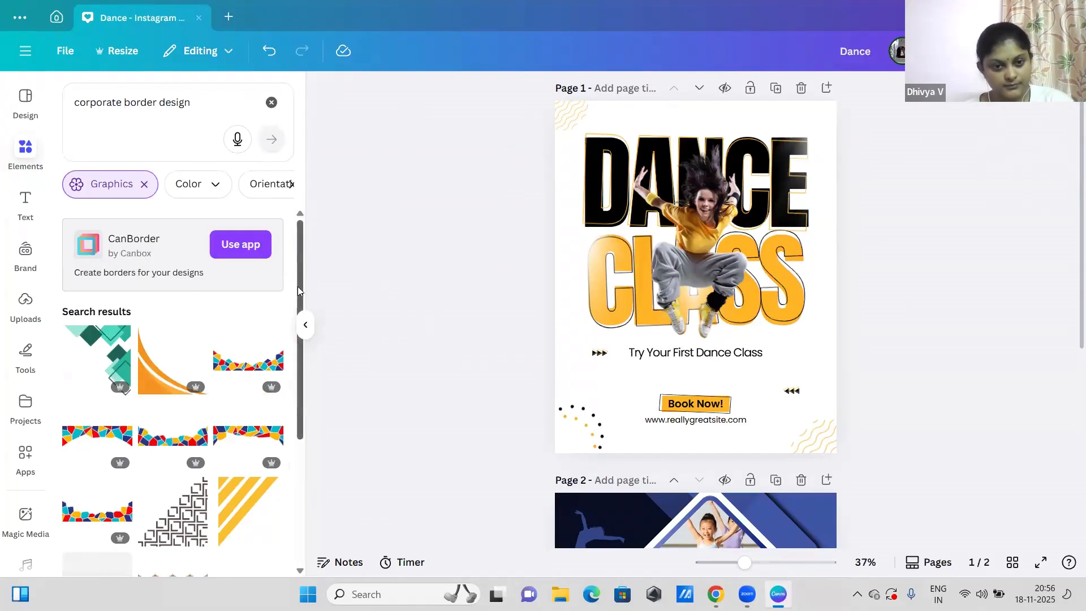
Step: Try the golden wave border graphic in the lower-right corner of page 1, and delete it
scroll(299, 286, "down", 5)
scroll(310, 442, "down", 2)
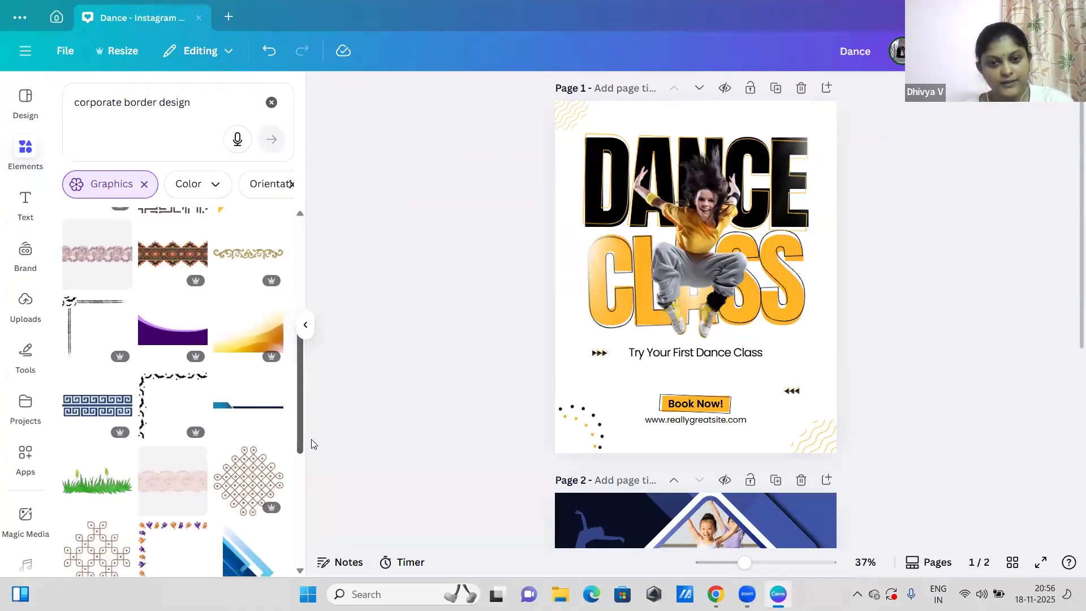
scroll(315, 459, "down", 3)
scroll(319, 467, "up", 2)
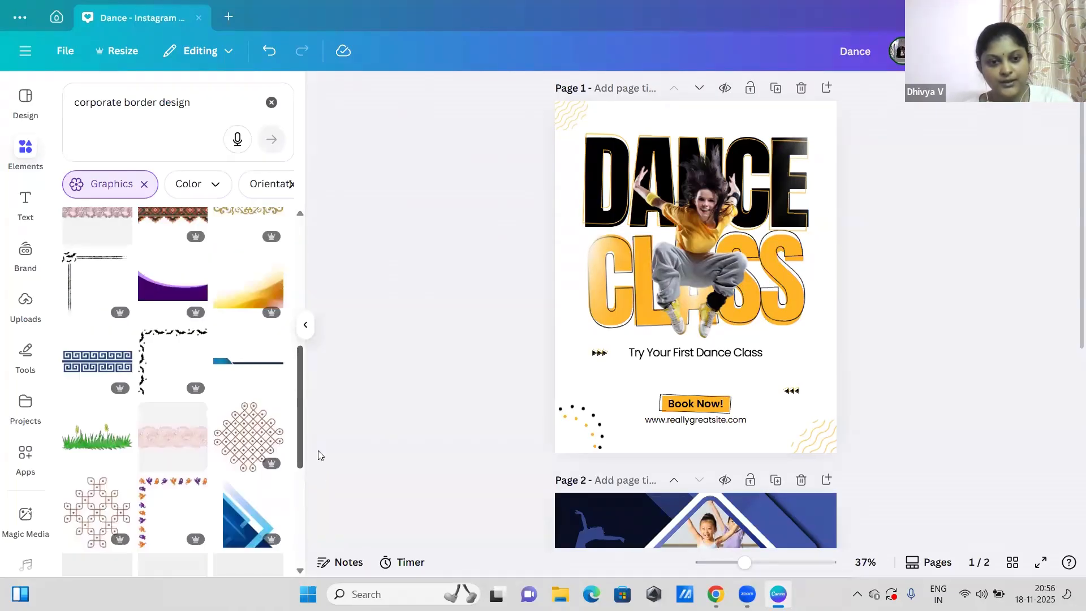
left_click(258, 306)
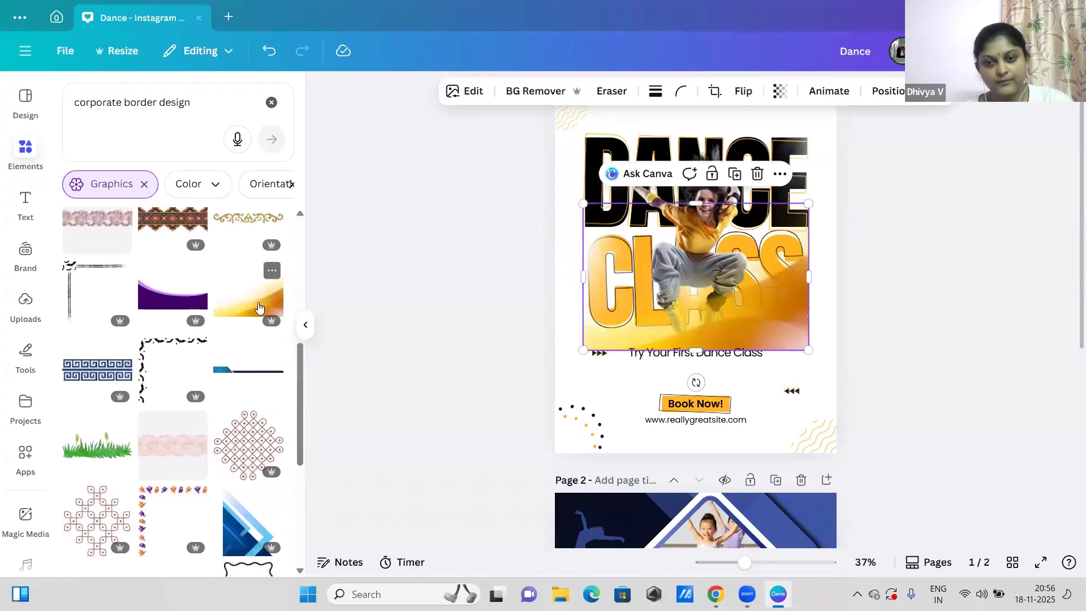
left_click_drag(776, 326, 809, 443)
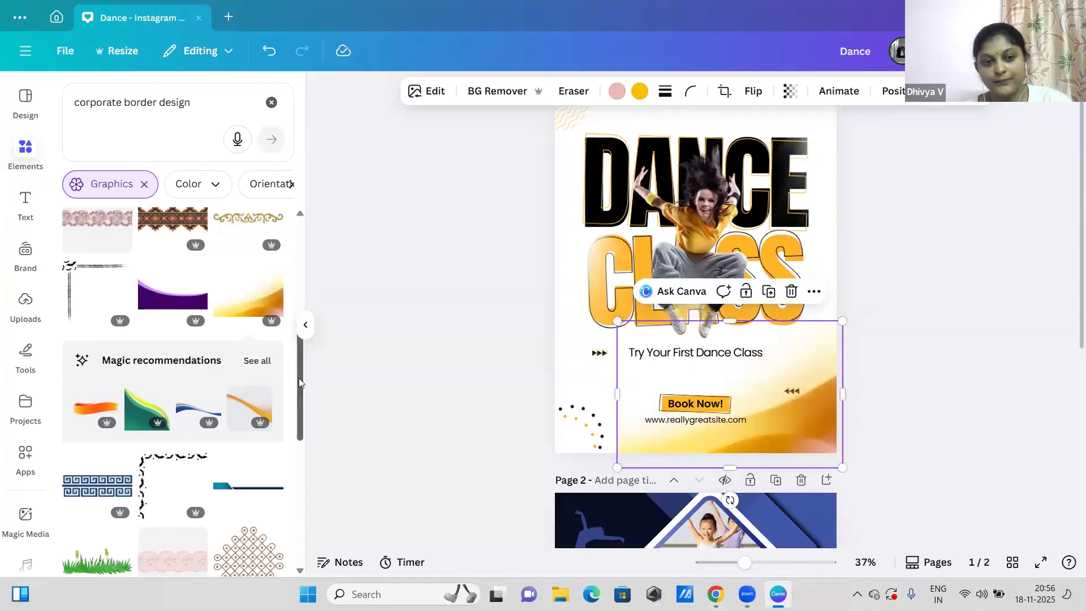
left_click_drag(299, 378, 310, 459)
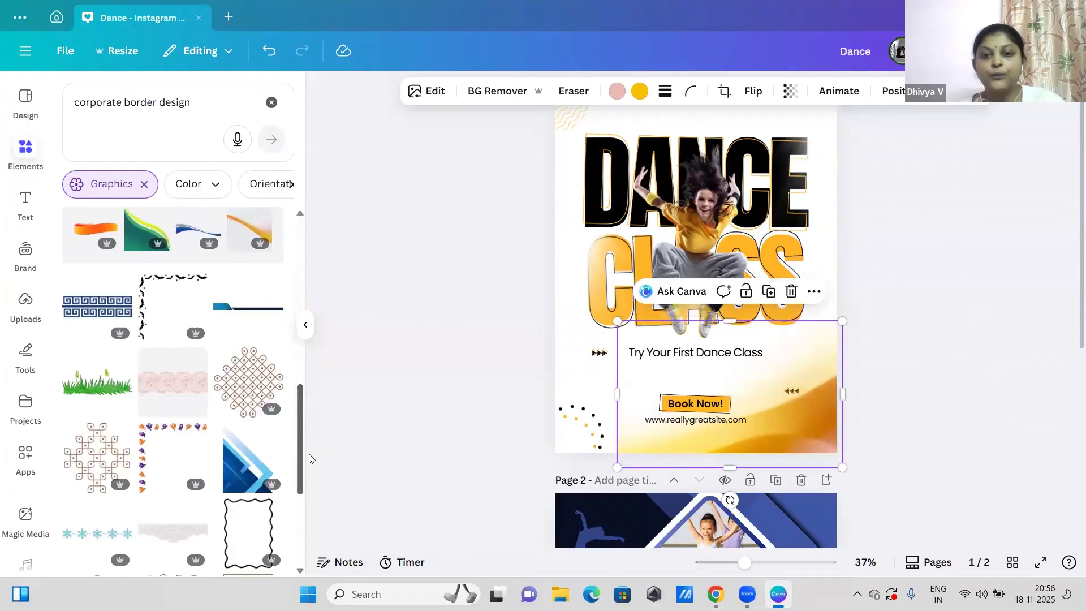
left_click(793, 291)
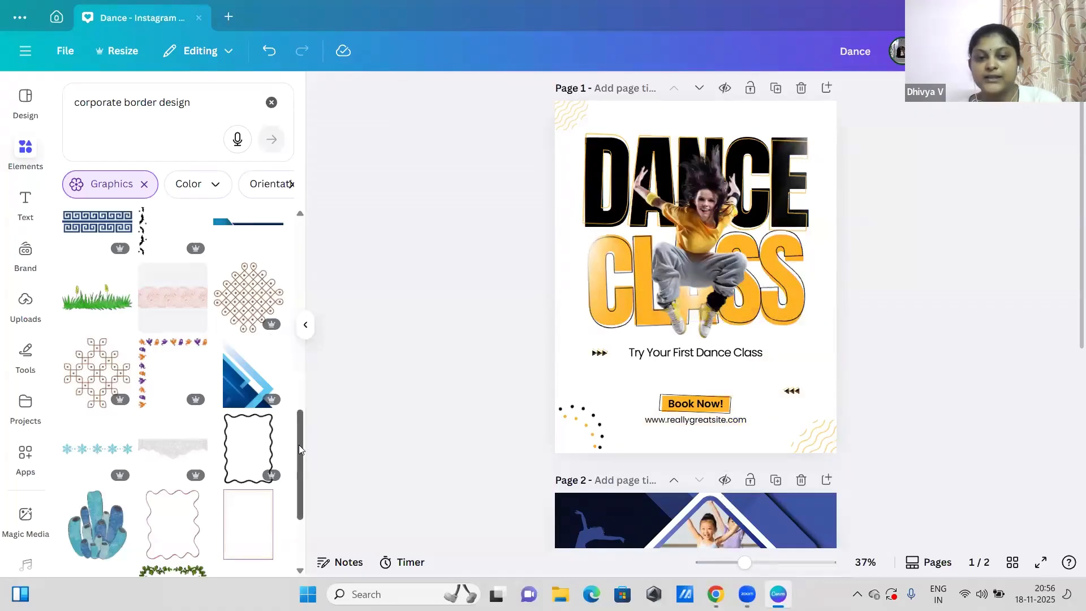
scroll(299, 444, "down", 5)
scroll(288, 547, "down", 3)
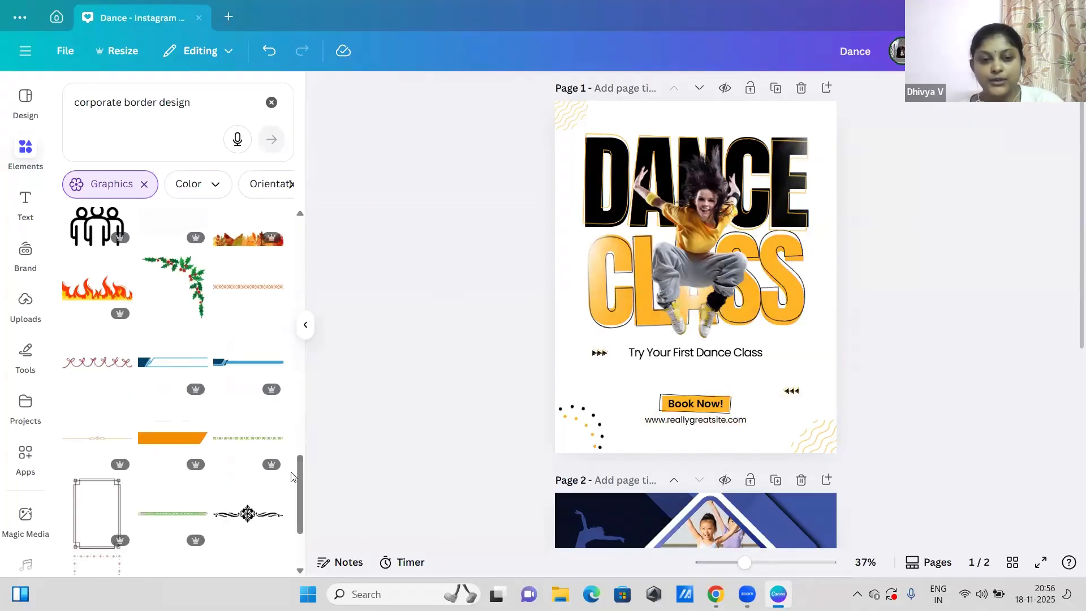
left_click_drag(301, 464, 272, 62)
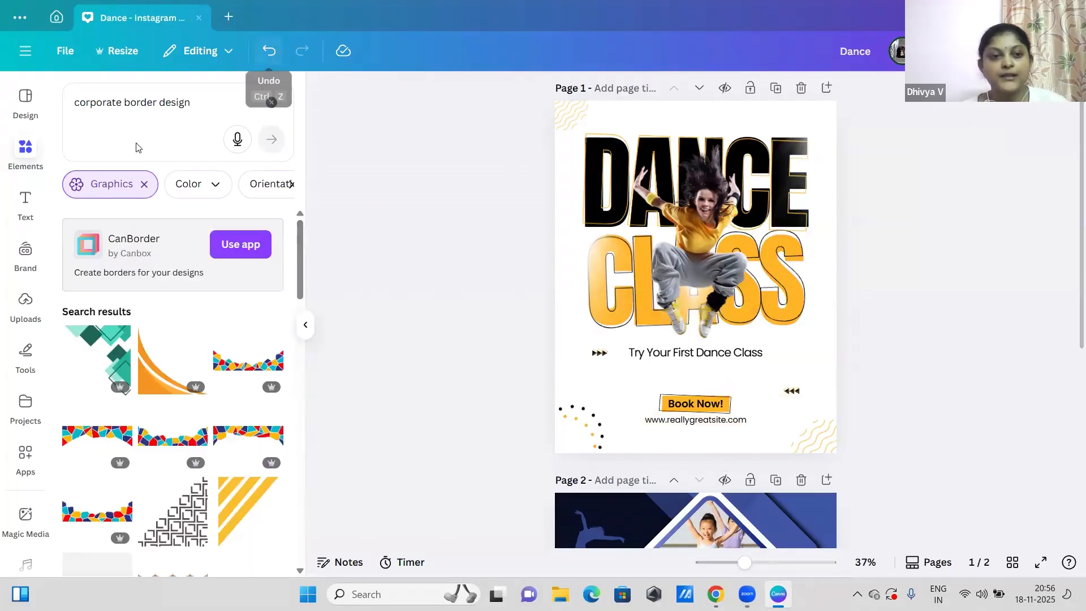
Step: Add a third page to the design and place a default heading text box near its top
left_click(26, 201)
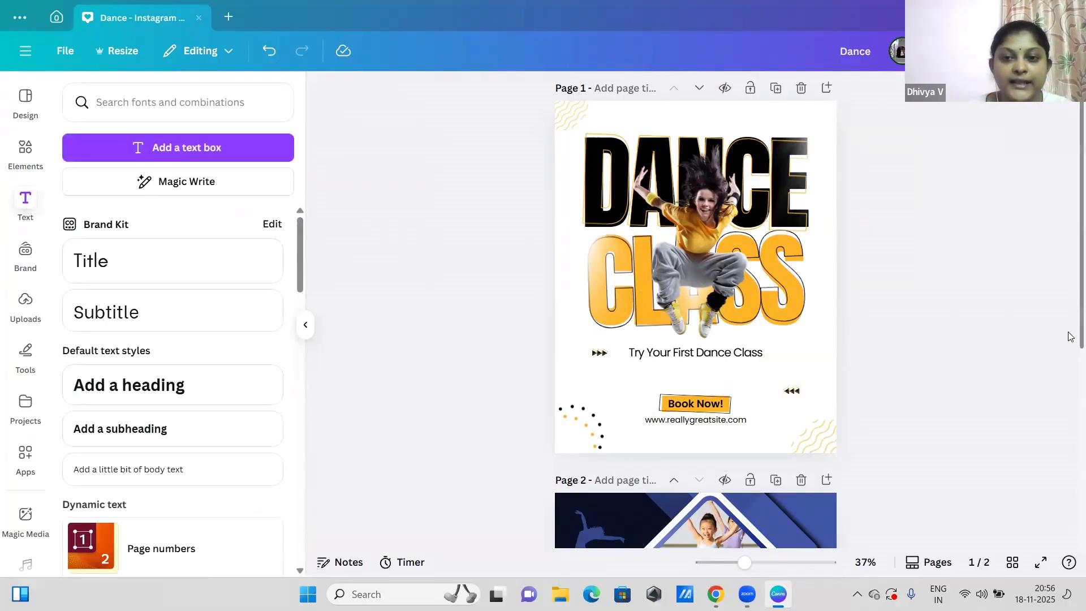
scroll(1071, 336, "down", 5)
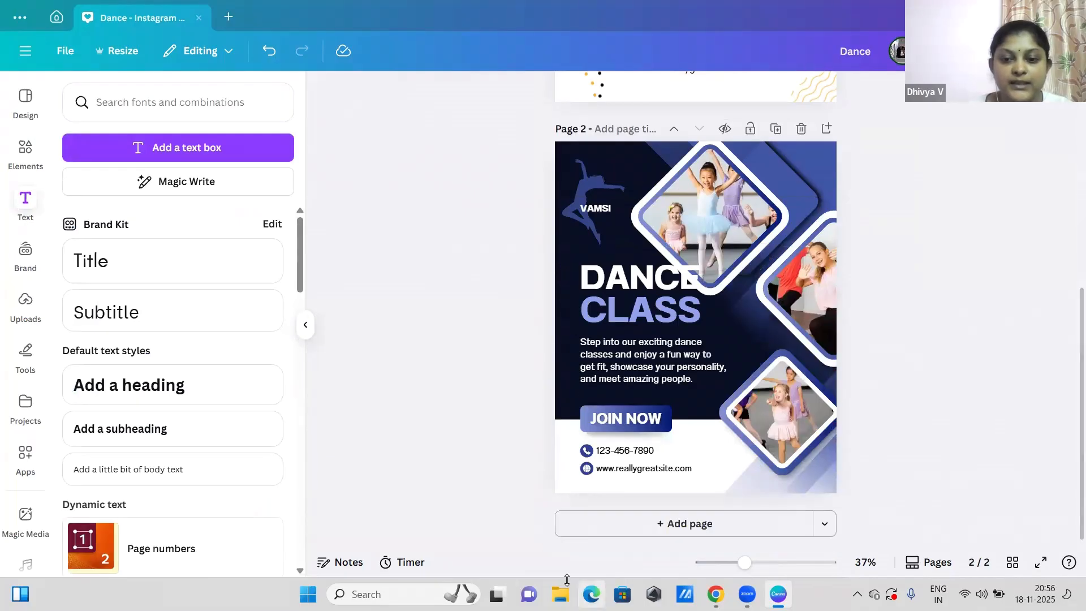
left_click(569, 526)
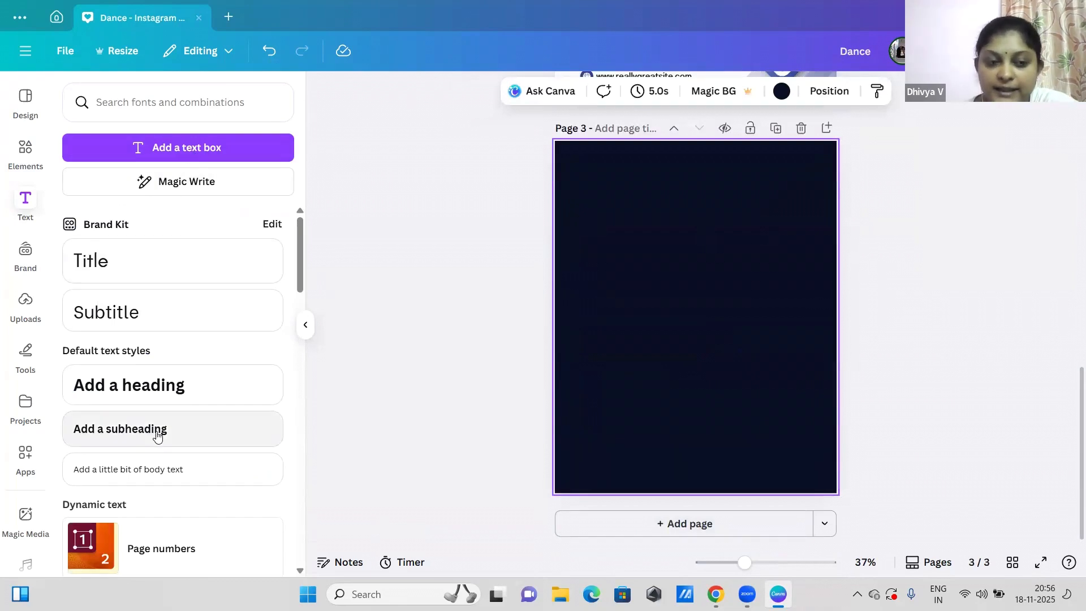
left_click(141, 388)
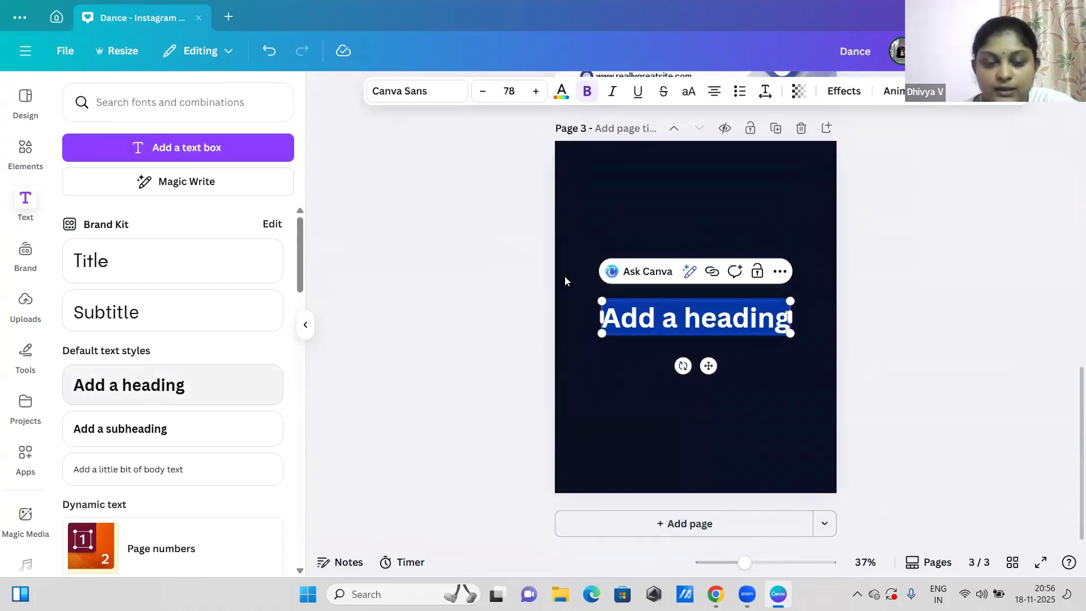
left_click_drag(708, 365, 709, 264)
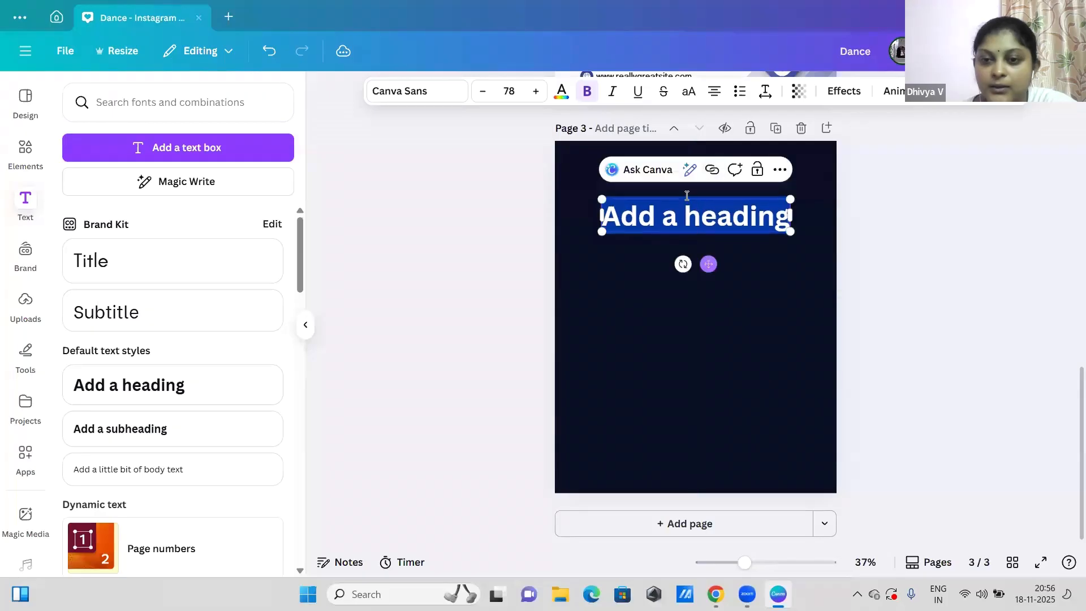
Step: Replace the placeholder heading text on page 3 with "Dance Class"
key("BackSpace")
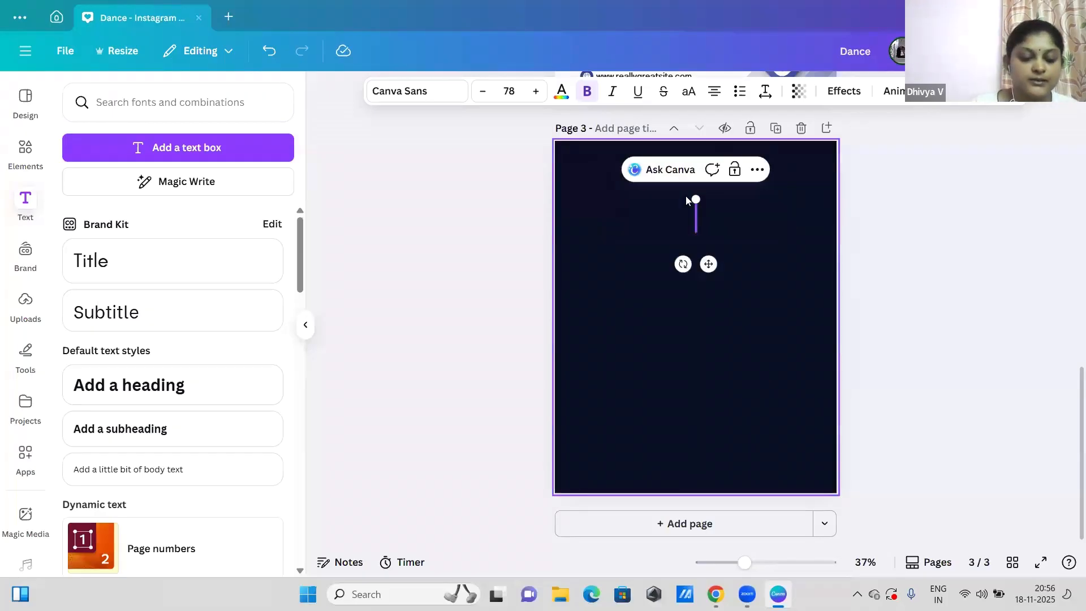
type("D")
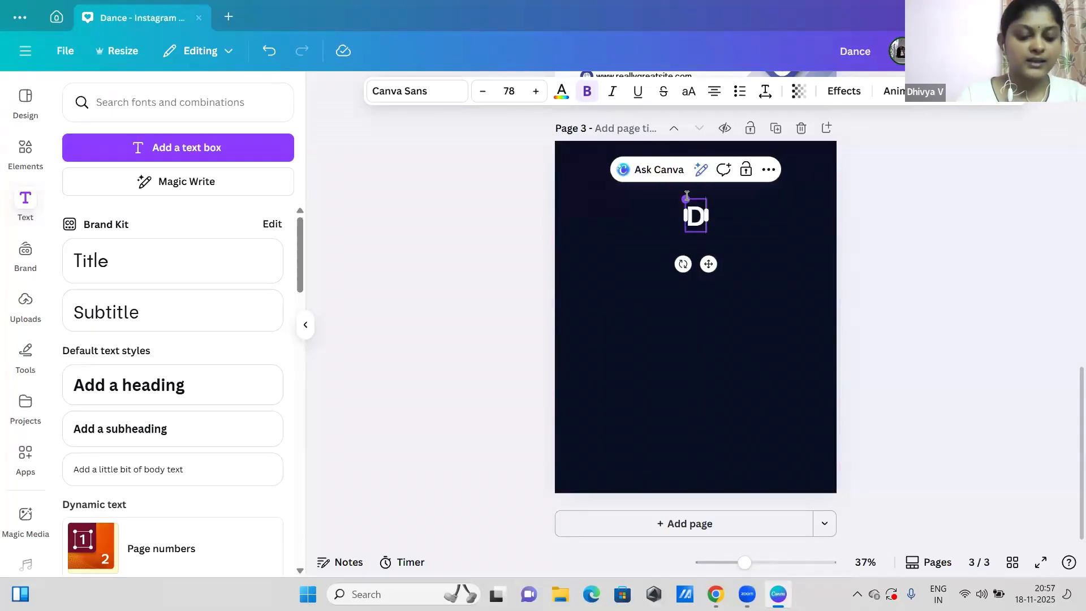
type("ance Class")
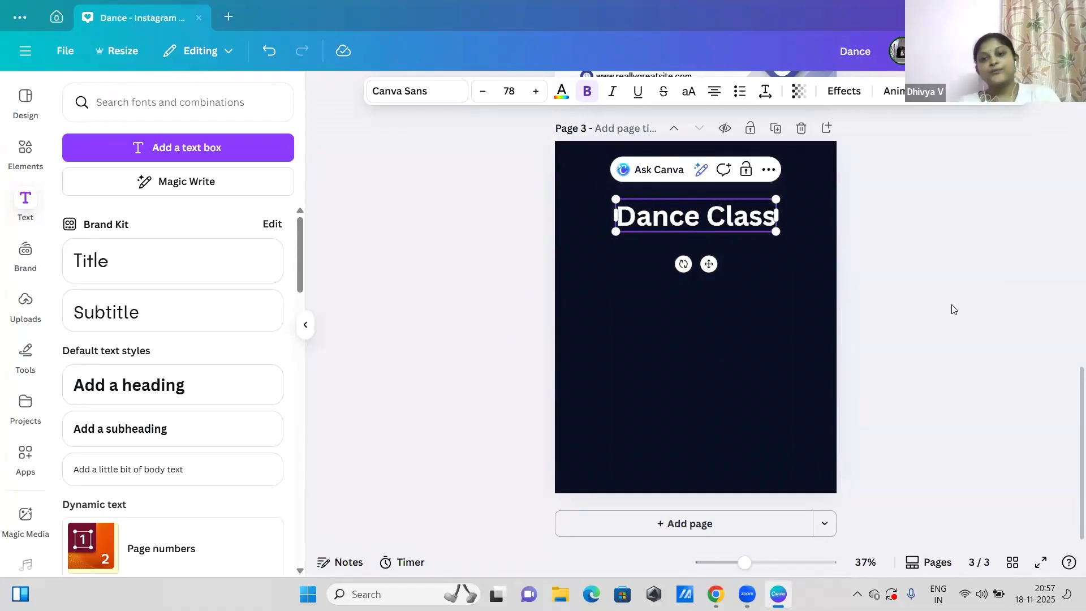
left_click(955, 310)
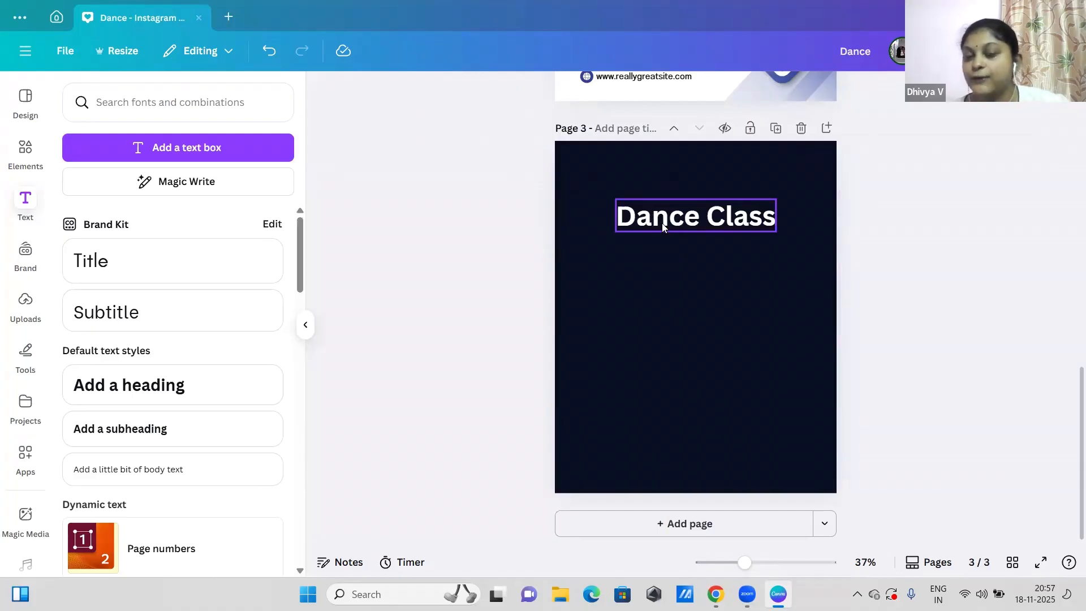
Step: Change the font of the "Dance Class" heading on page 3 to Anton
left_click(711, 222)
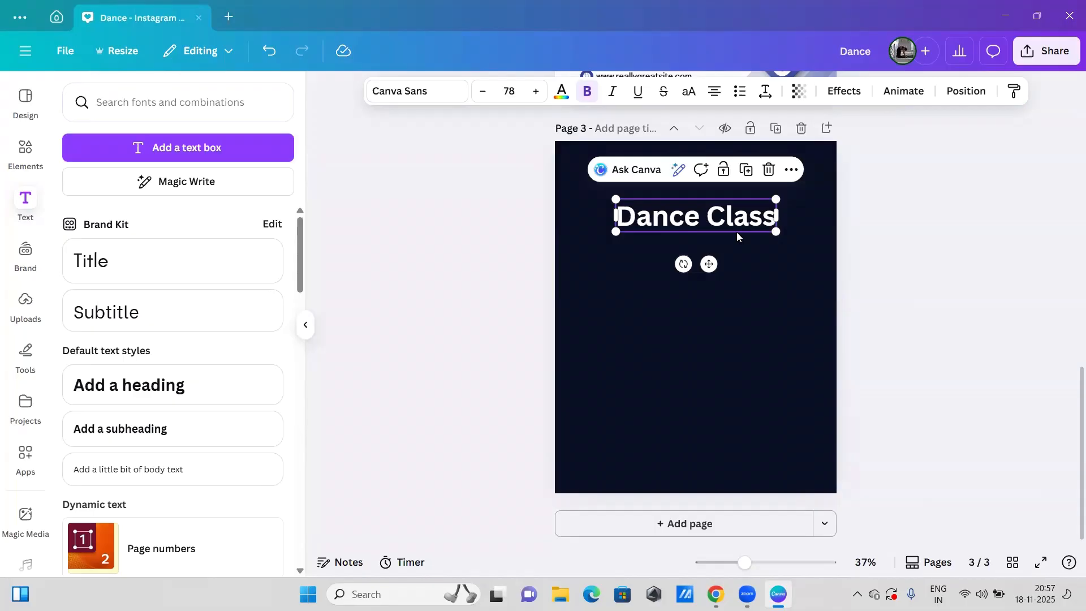
left_click(414, 92)
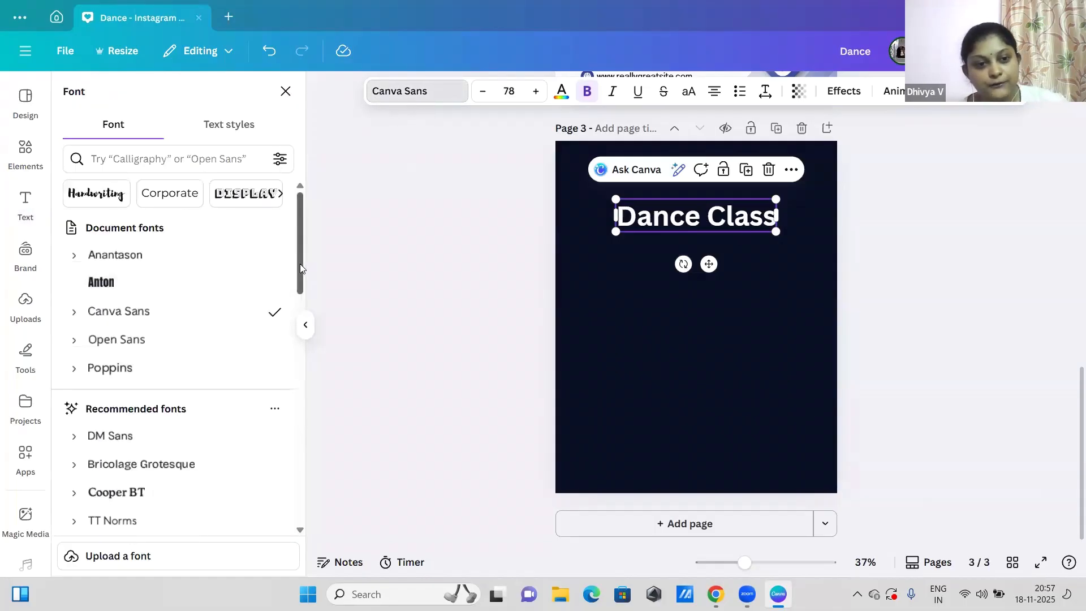
left_click(165, 294)
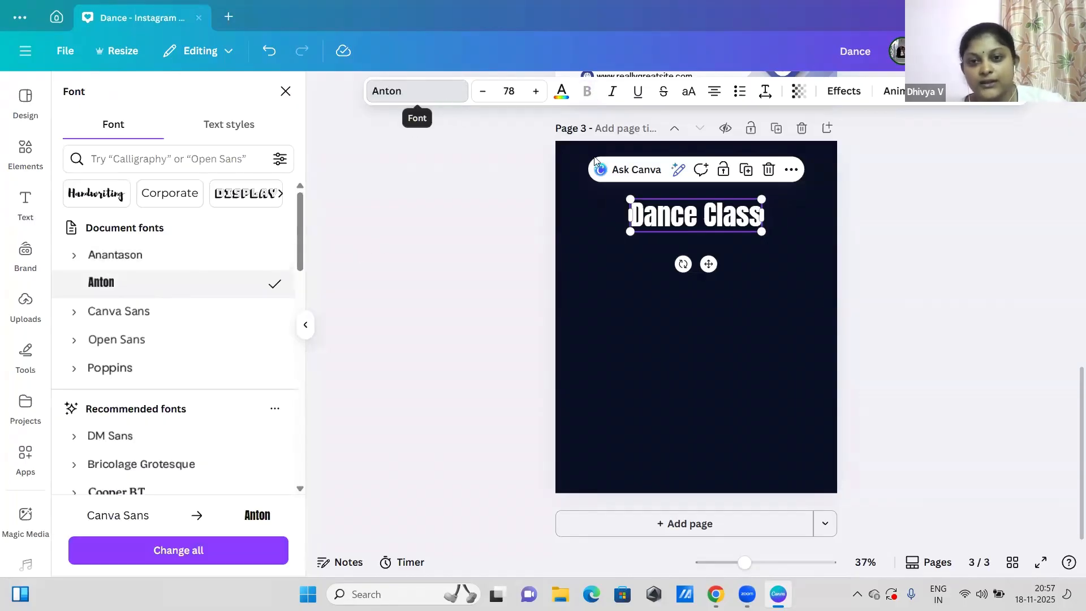
left_click(700, 232)
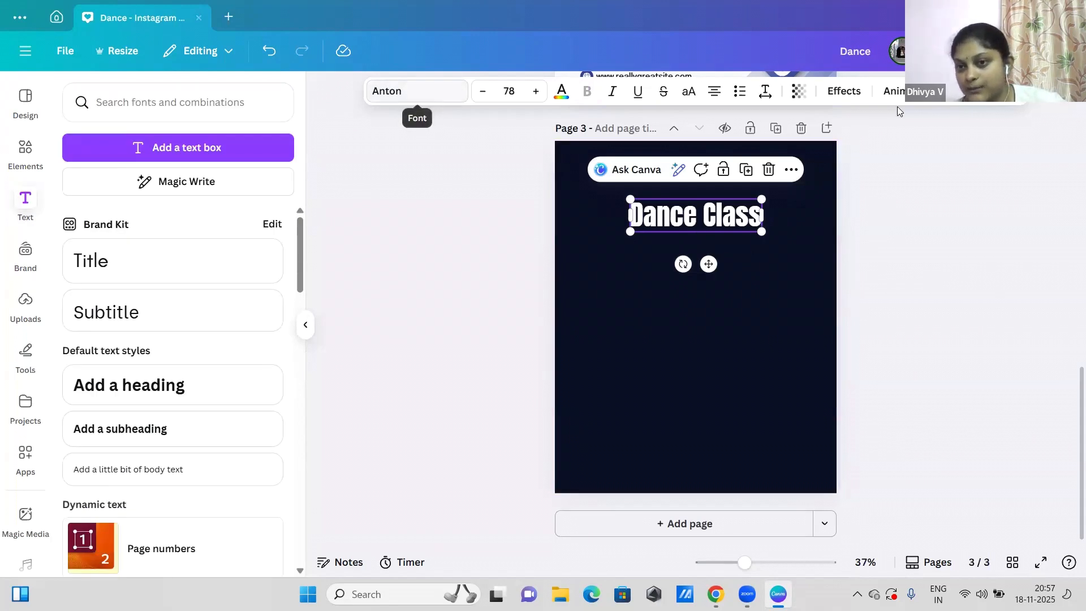
Step: Look through the Handwriting and Corporate font categories for the "Dance Class" heading
left_click(410, 93)
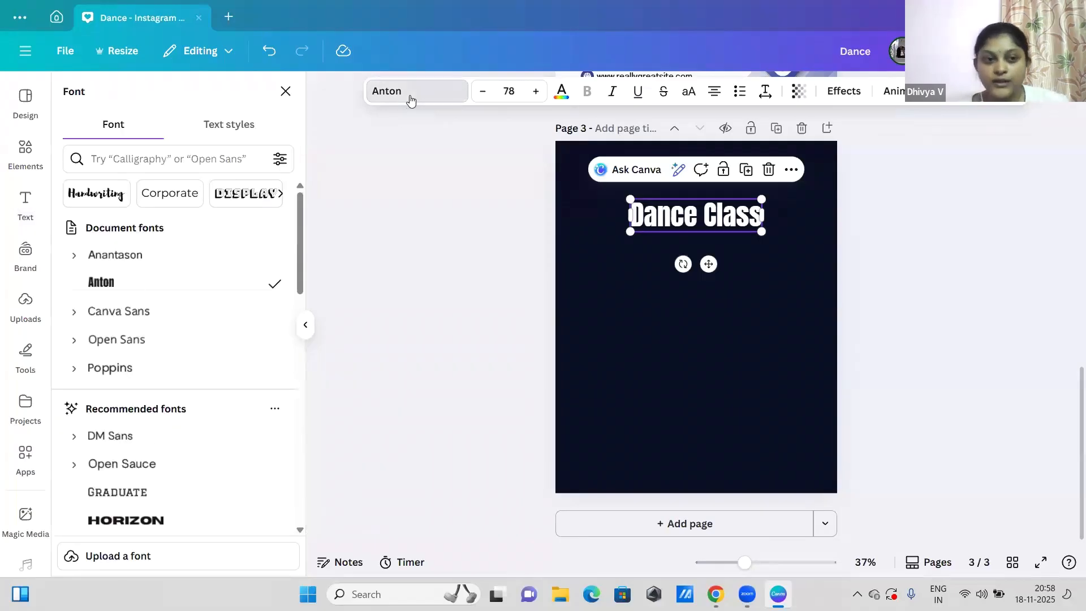
left_click(108, 196)
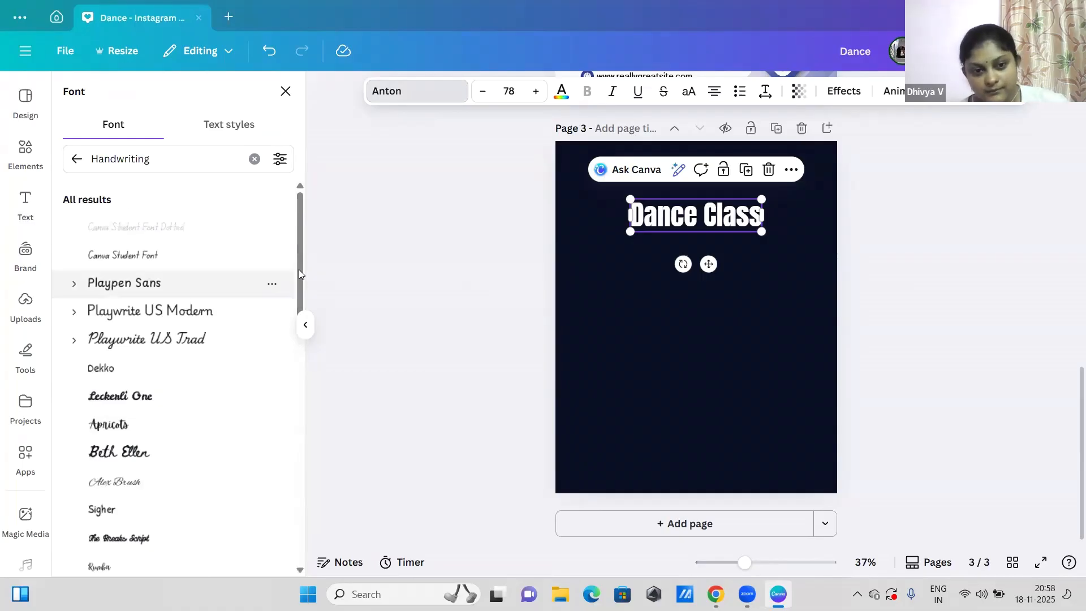
left_click_drag(301, 275, 266, 199)
left_click(77, 159)
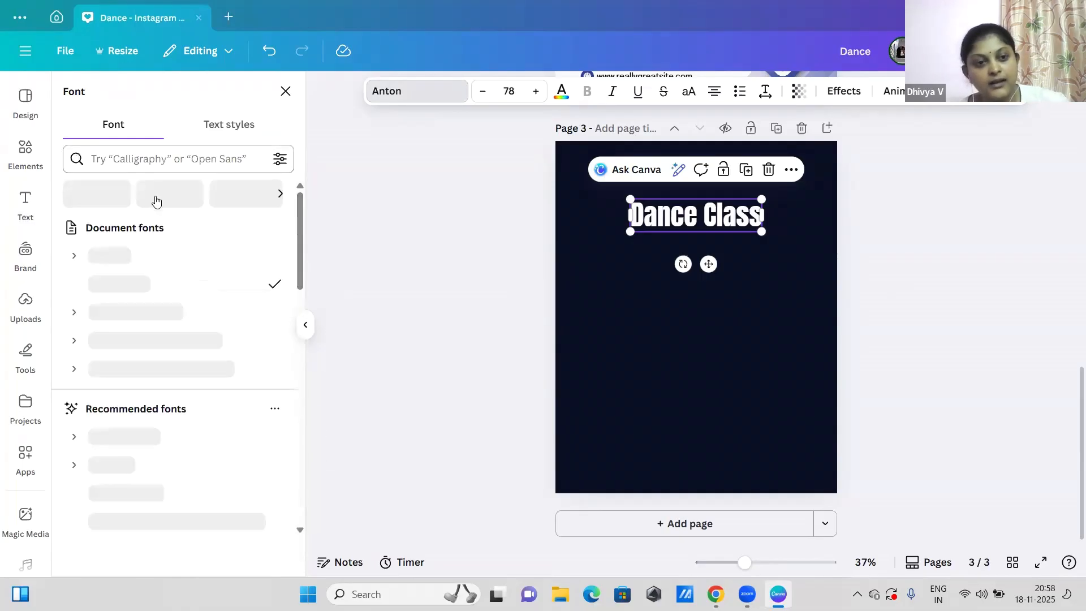
left_click(161, 203)
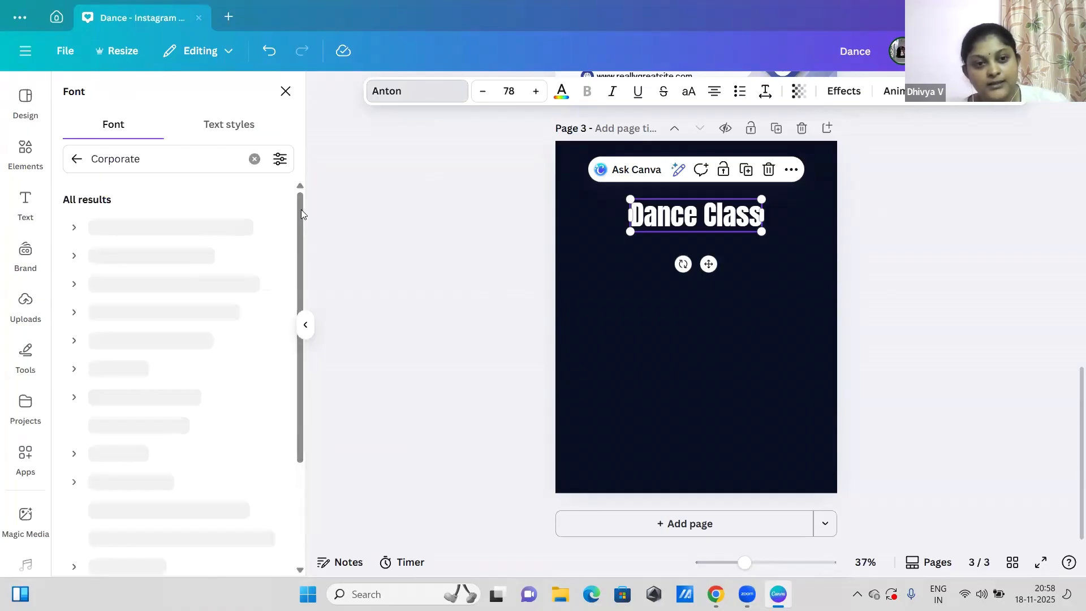
left_click_drag(302, 212, 272, 195)
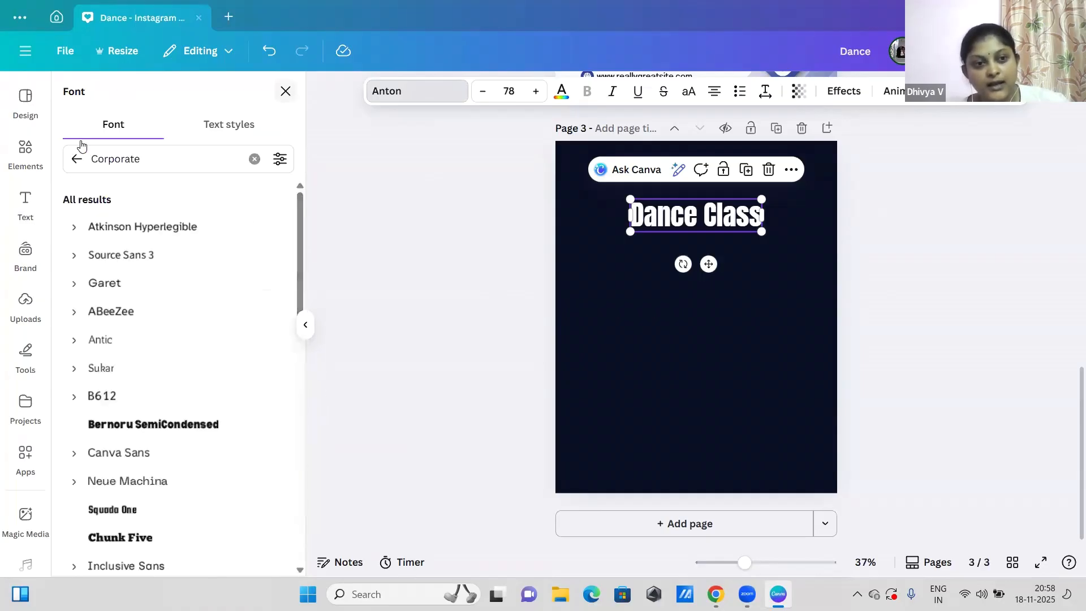
left_click(79, 164)
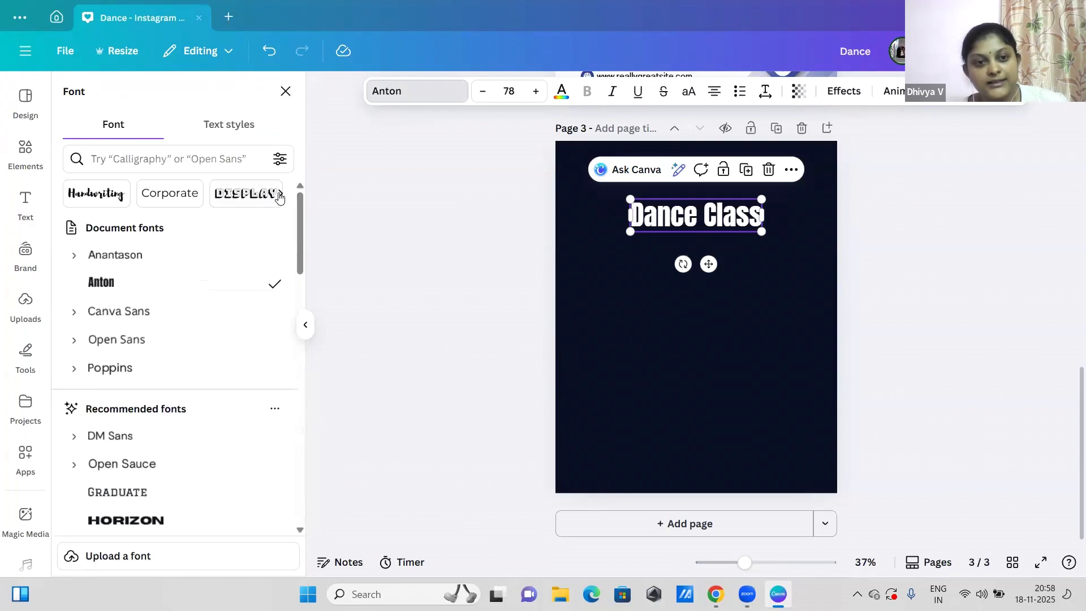
Step: Browse the remaining font style categories, from Display to Geometric, keeping Anton for the heading
left_click(280, 195)
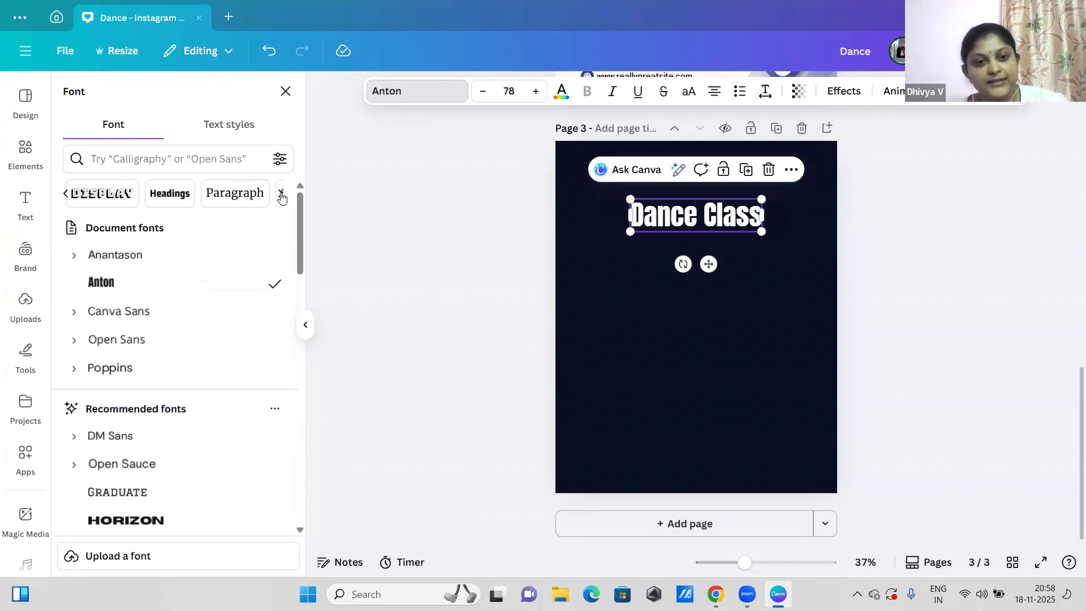
left_click(281, 195)
left_click(281, 195)
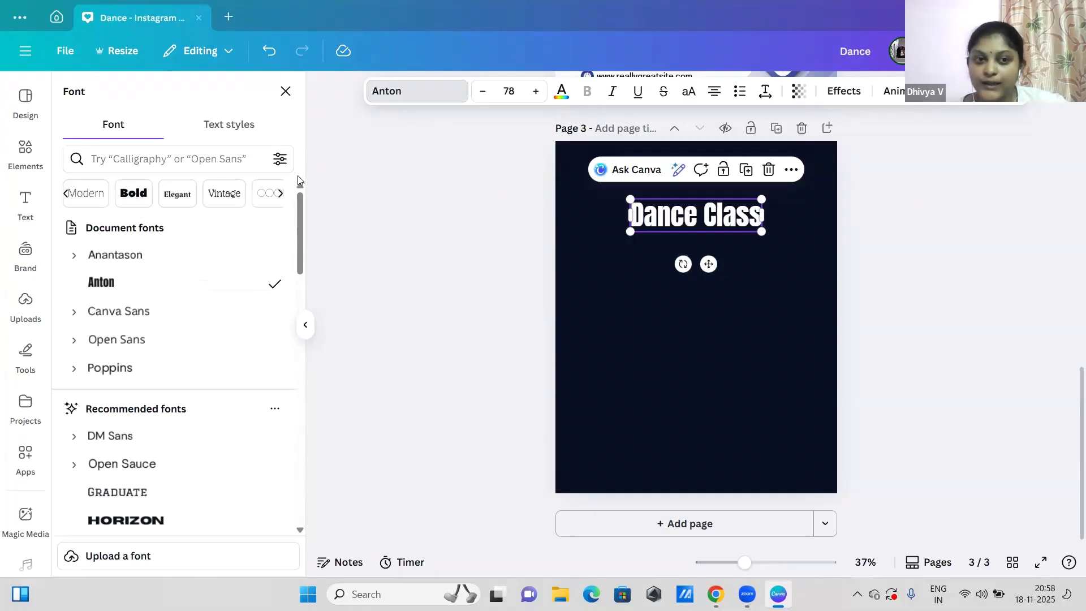
left_click(281, 195)
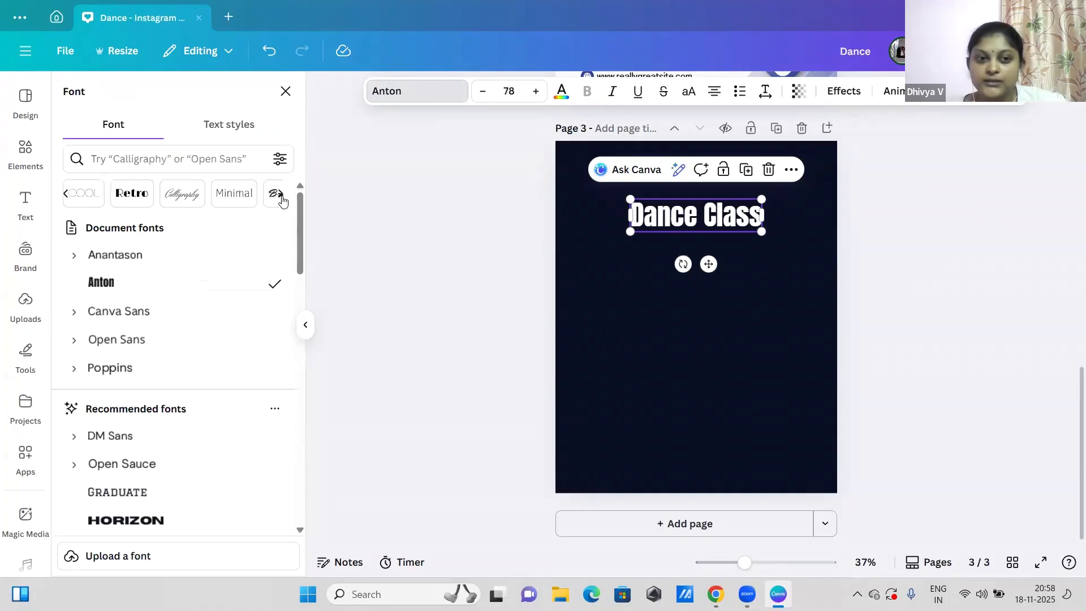
left_click(281, 196)
left_click(281, 196)
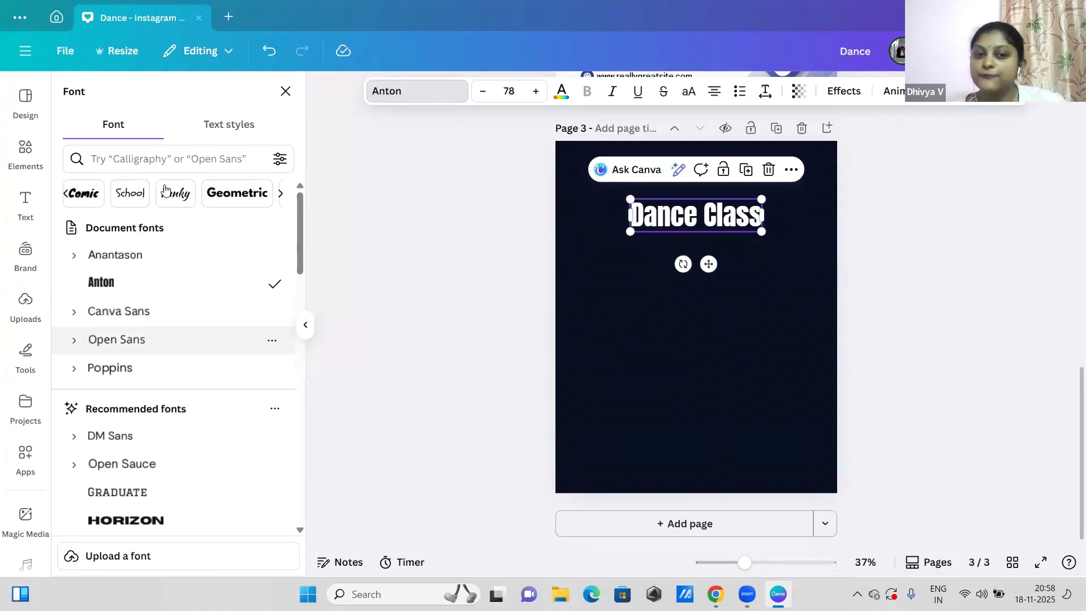
mouse_move(301, 215)
left_mouse_down()
mouse_move(306, 249)
mouse_move(303, 214)
left_mouse_up()
left_click(115, 290)
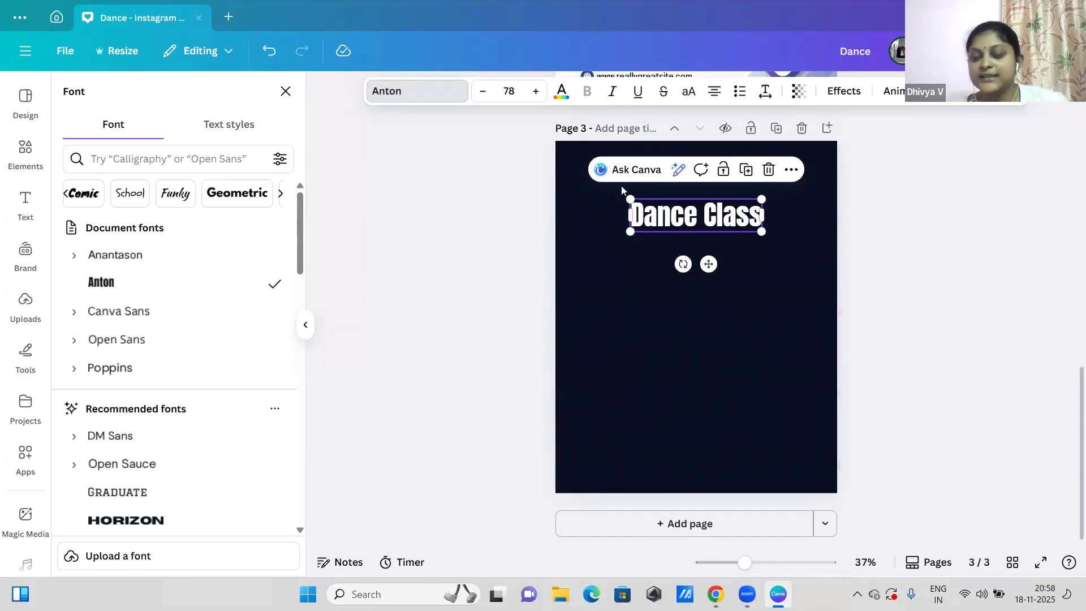
Step: Try a font size of 42 on the "Dance Class" heading
left_click(514, 94)
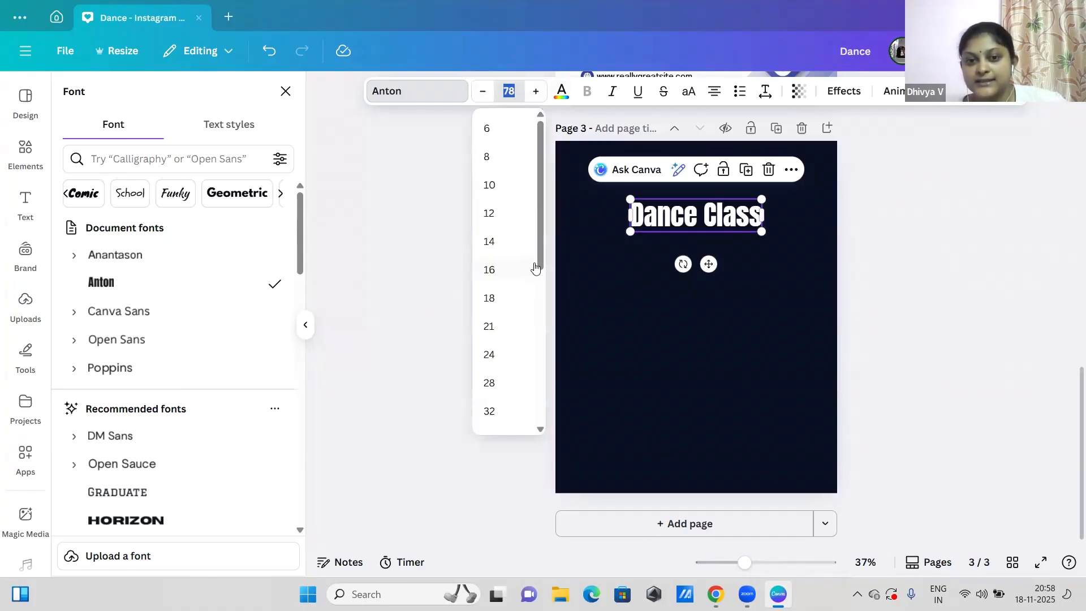
left_click_drag(541, 263, 543, 391)
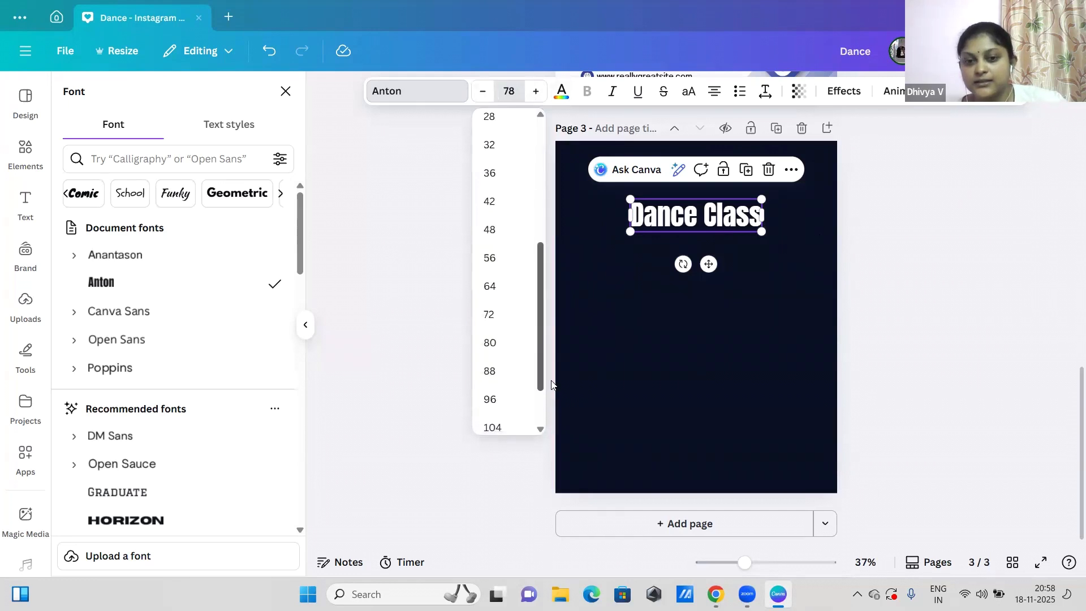
left_click(496, 200)
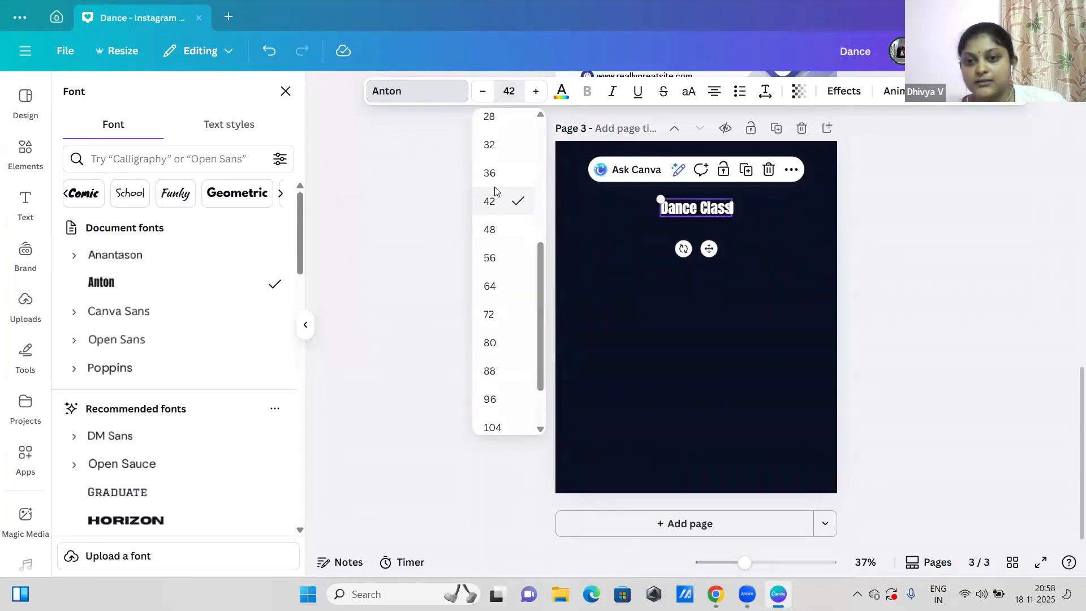
Step: Set the font size of the "Dance Class" heading to 80
left_click(509, 90)
left_click(510, 91)
left_click(509, 91)
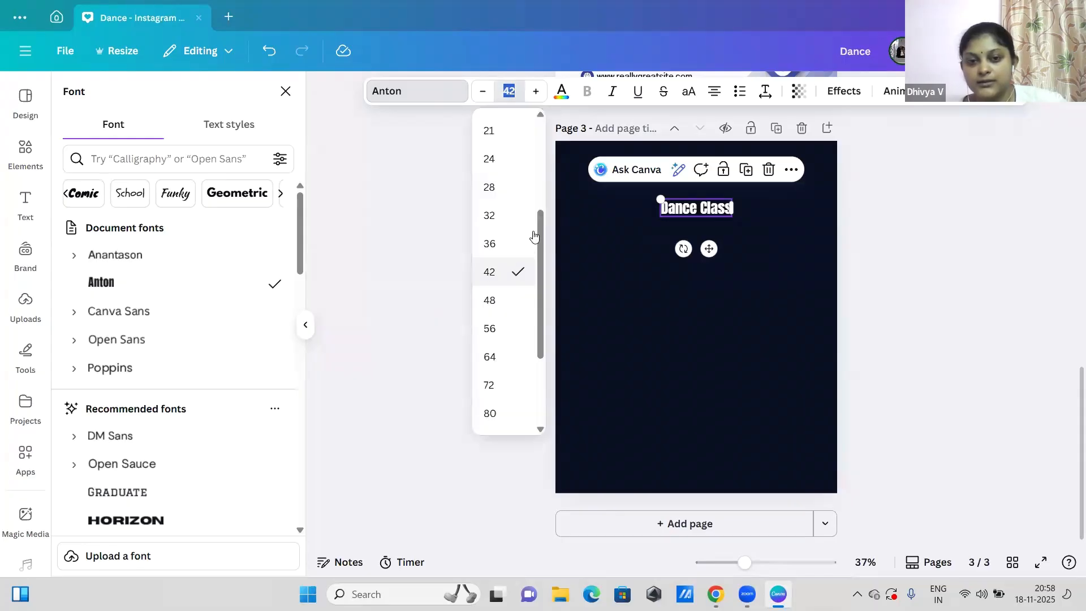
scroll(537, 288, "down", 2)
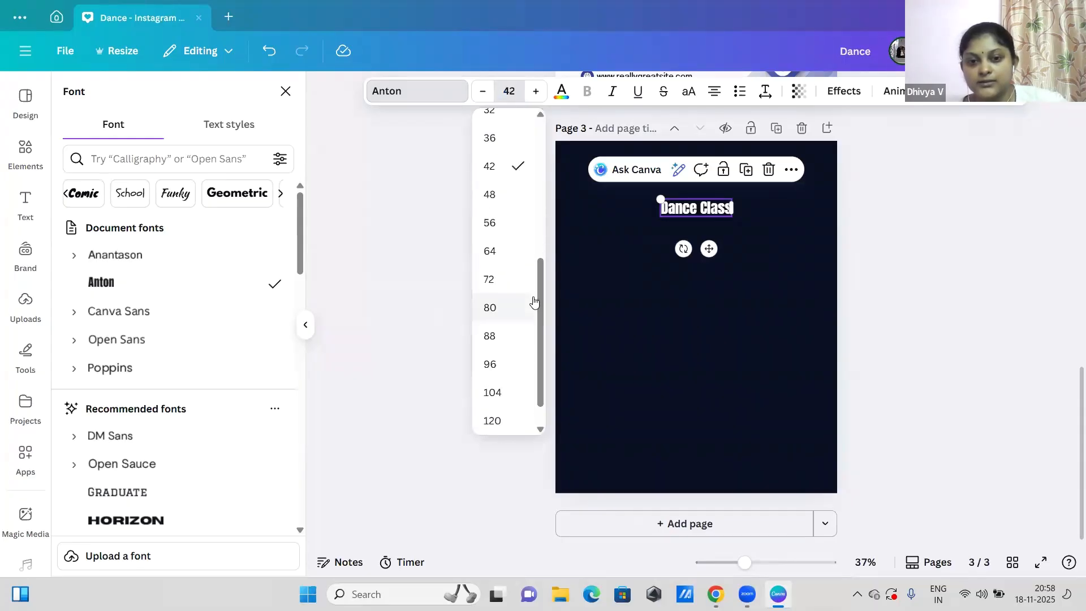
left_click(509, 307)
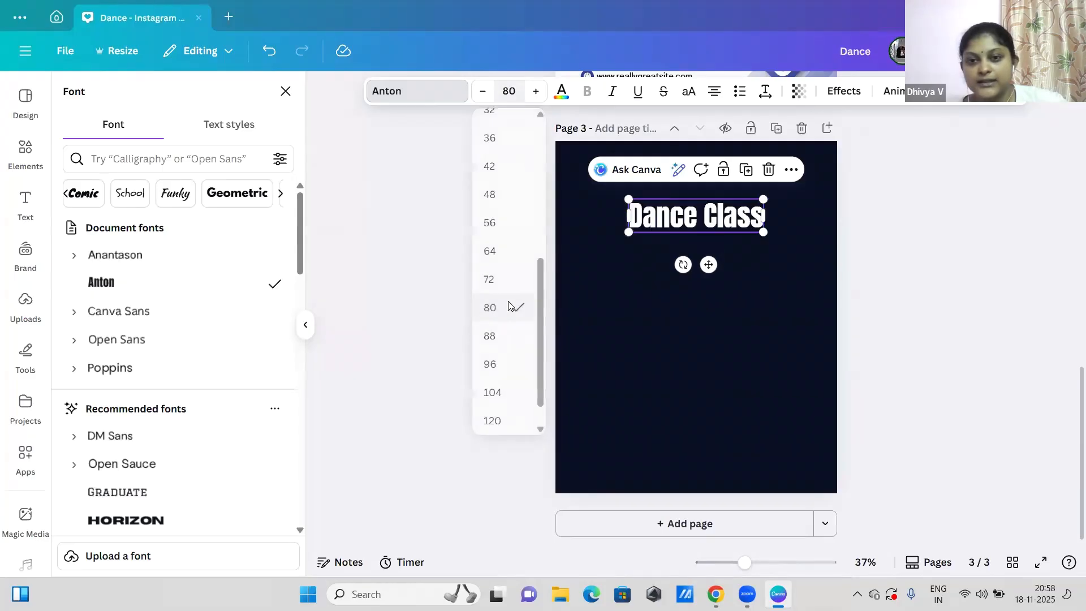
left_click(633, 282)
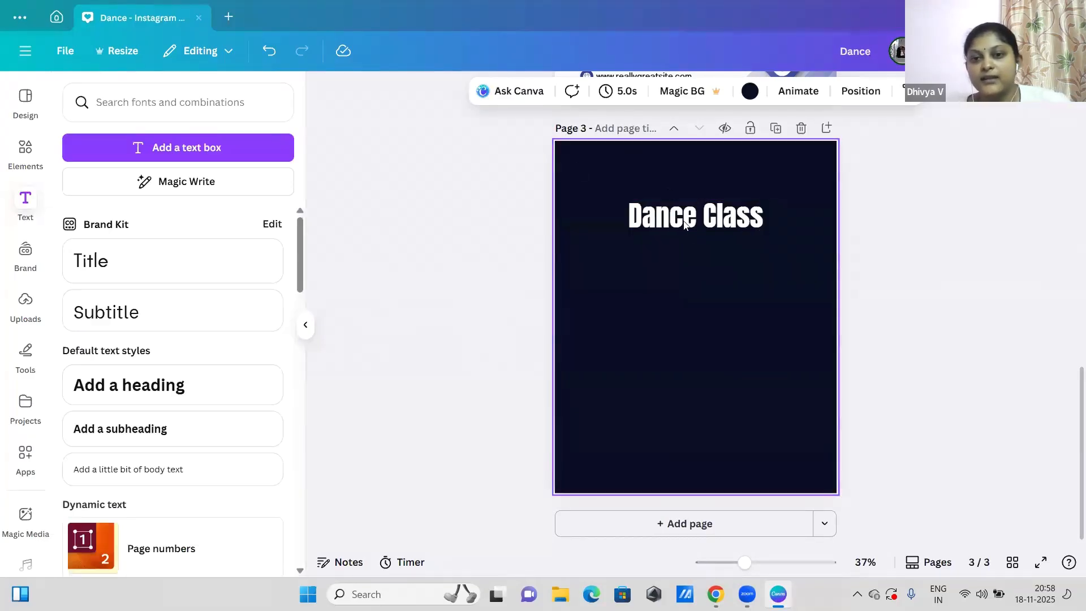
Step: Look through the text color options for the "Dance Class" heading, including the full set of default solid colors
left_click(718, 209)
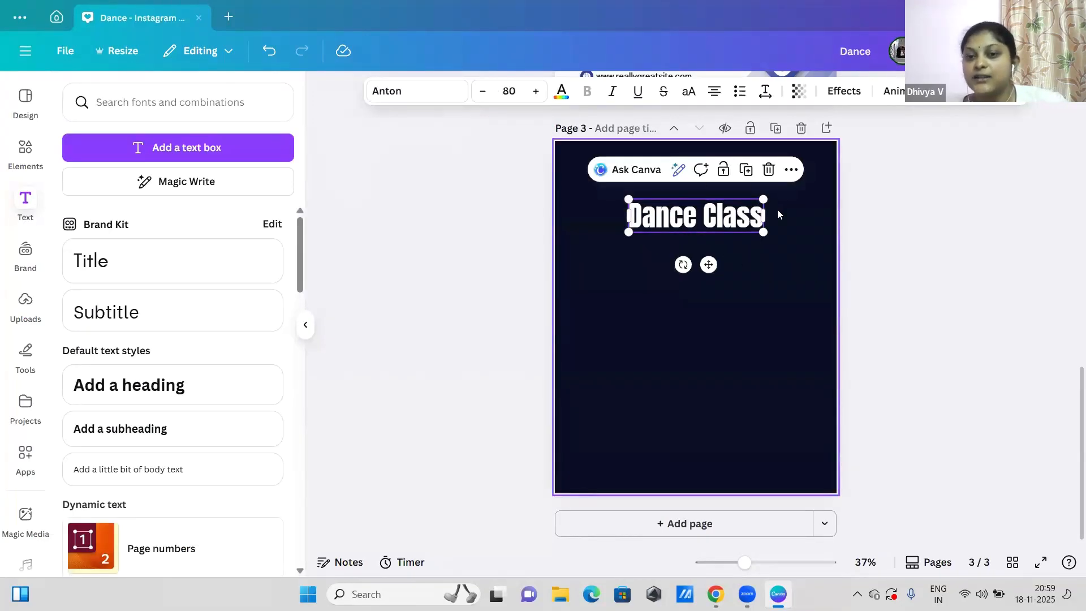
left_click(563, 100)
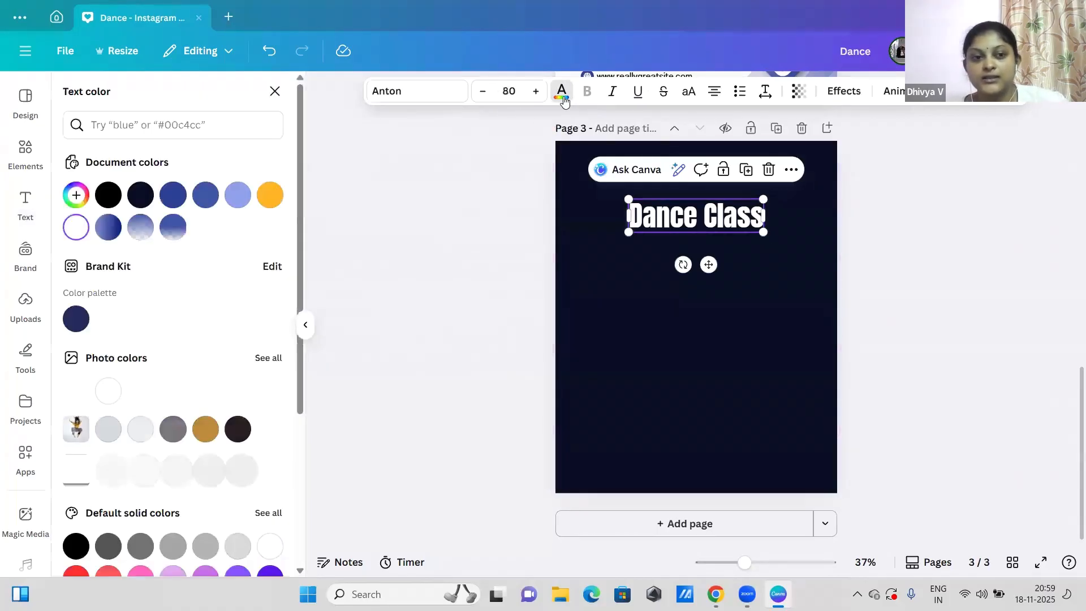
left_click_drag(303, 250, 288, 390)
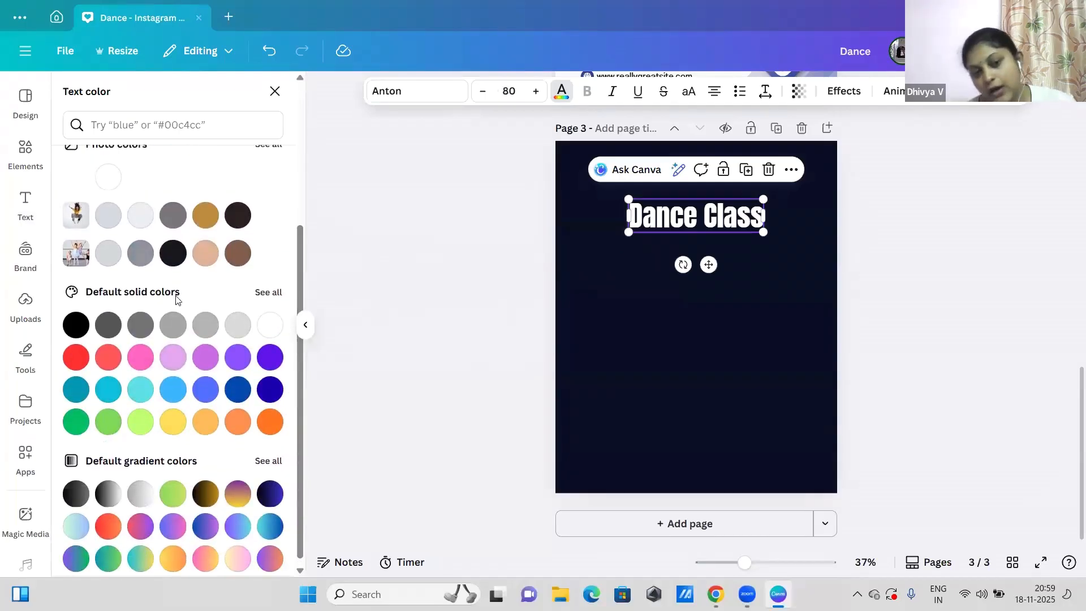
left_click(267, 292)
mouse_move(301, 191)
left_mouse_down()
mouse_move(309, 436)
mouse_move(297, 175)
left_mouse_up()
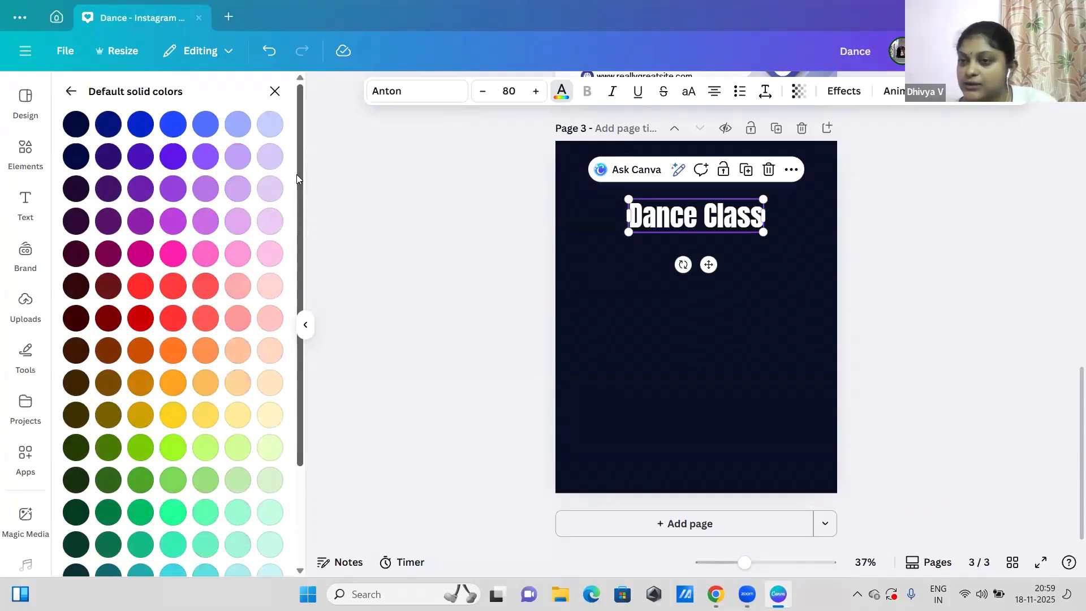
left_click(67, 91)
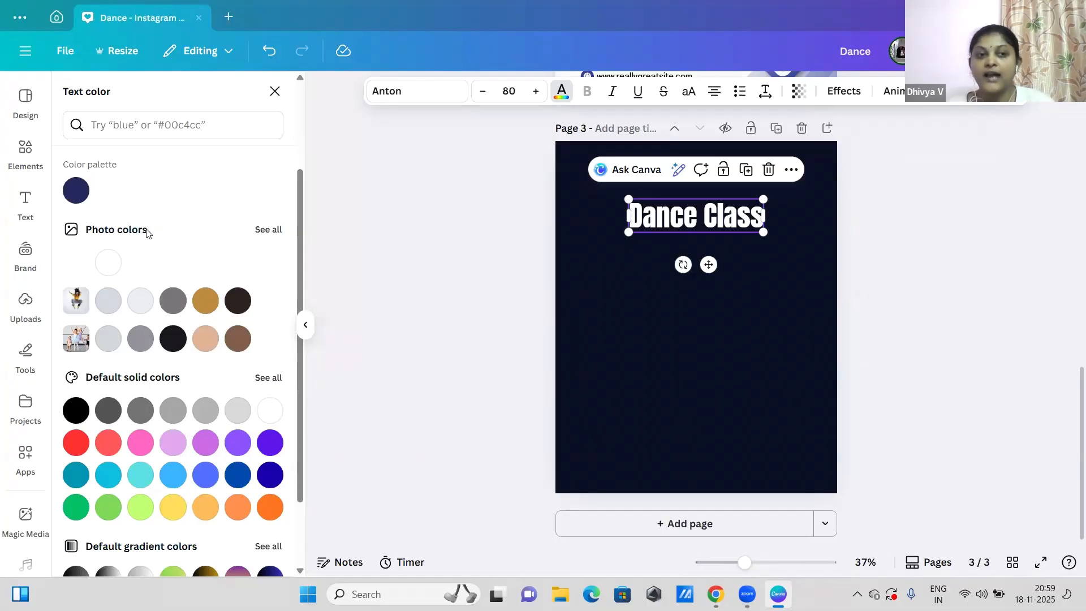
left_click(275, 91)
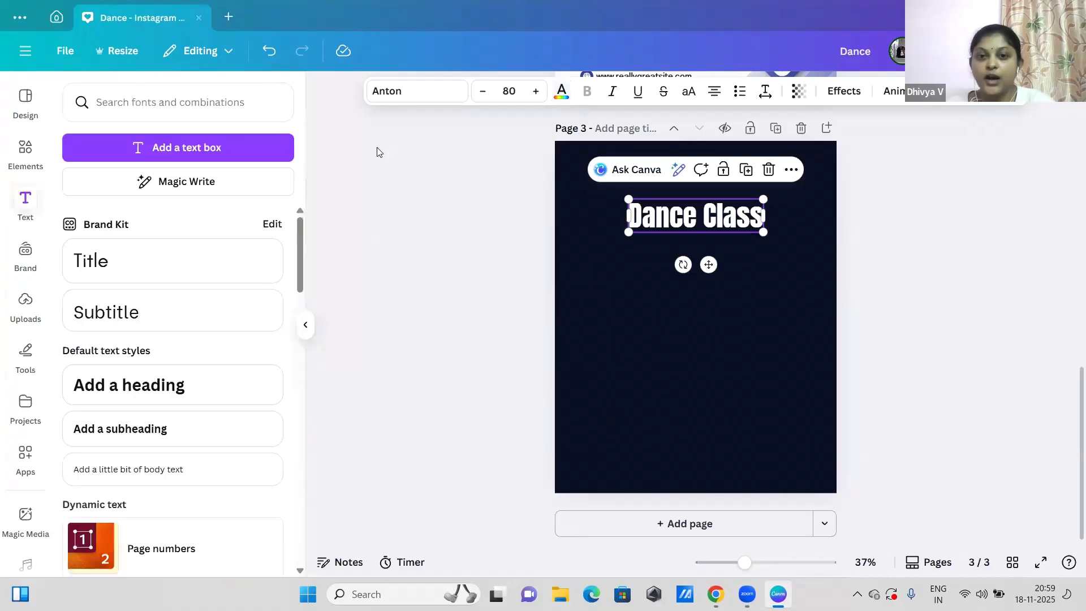
Step: Recolor the "Dance Class" heading on page 3 to #8EA1EA by sampling the word "CLASS" in the page 2 design
left_click(561, 93)
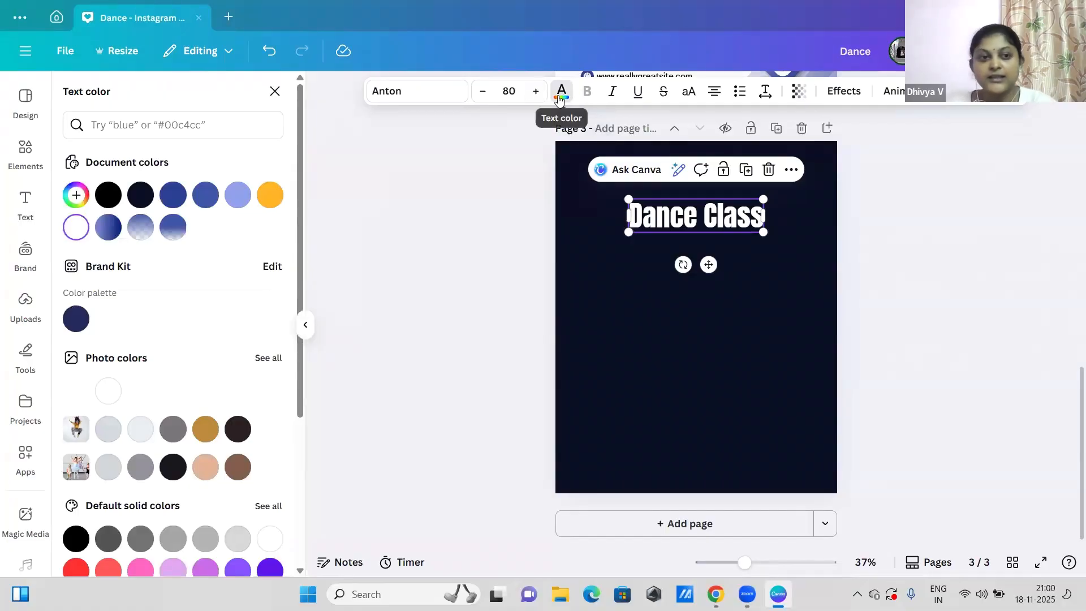
left_click(76, 196)
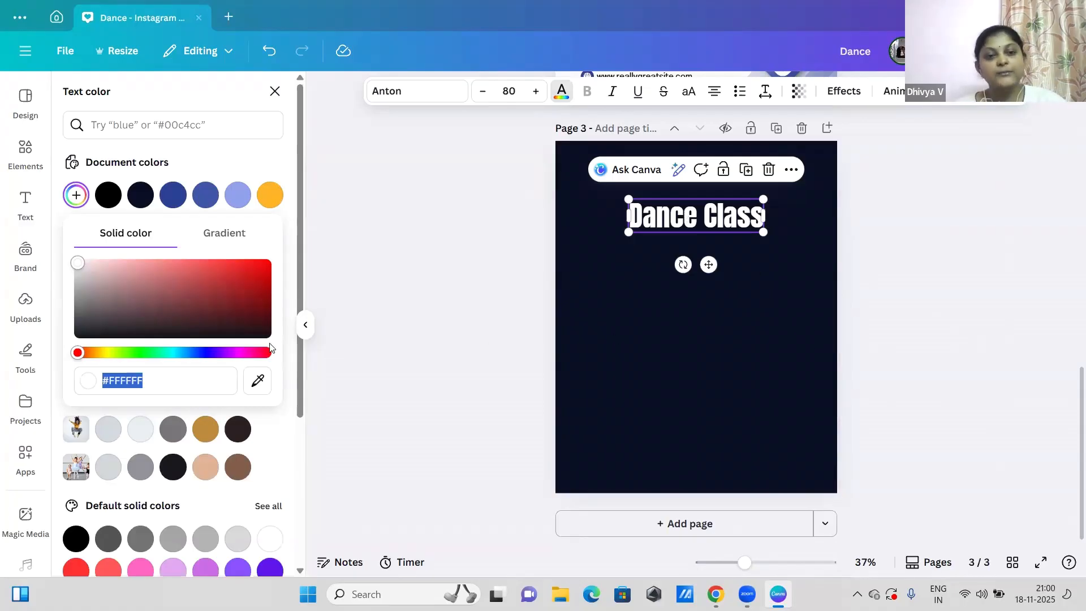
left_click(155, 381)
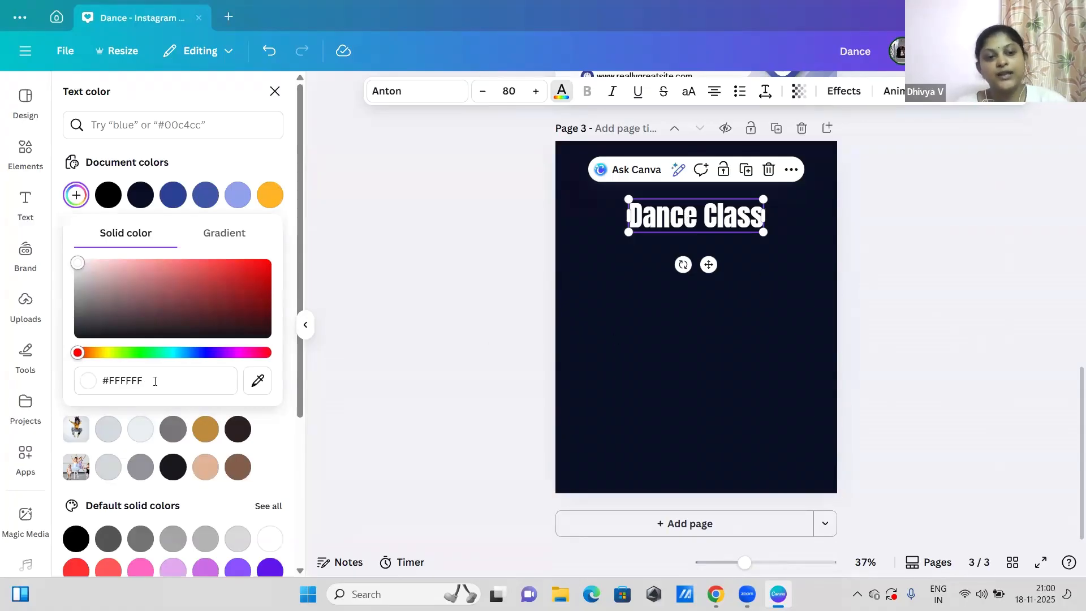
left_click_drag(141, 381, 192, 376)
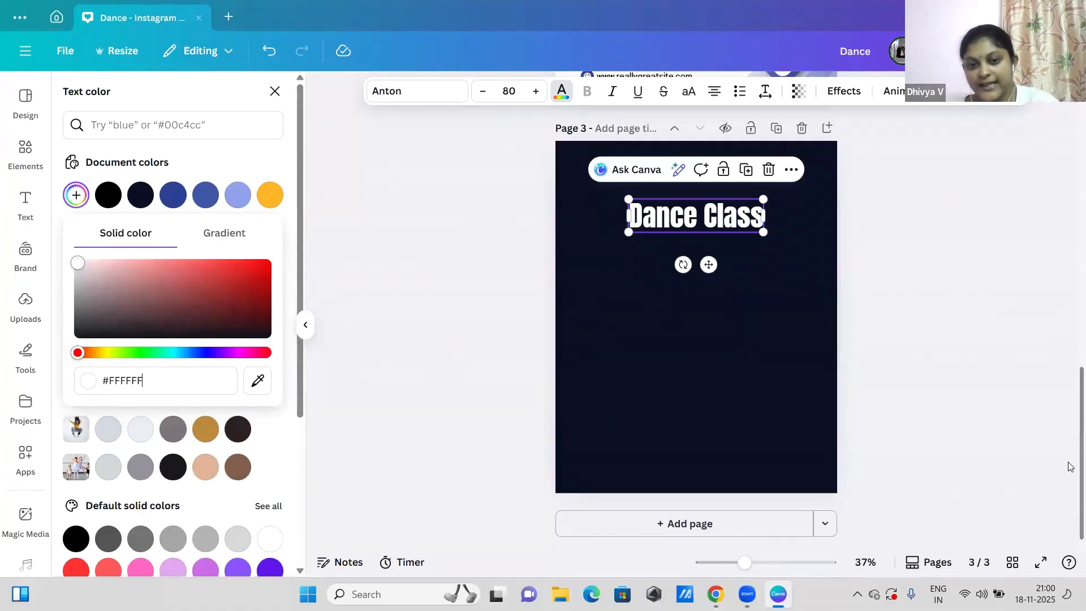
scroll(1069, 453, "up", 3)
scroll(1064, 356, "up", 3)
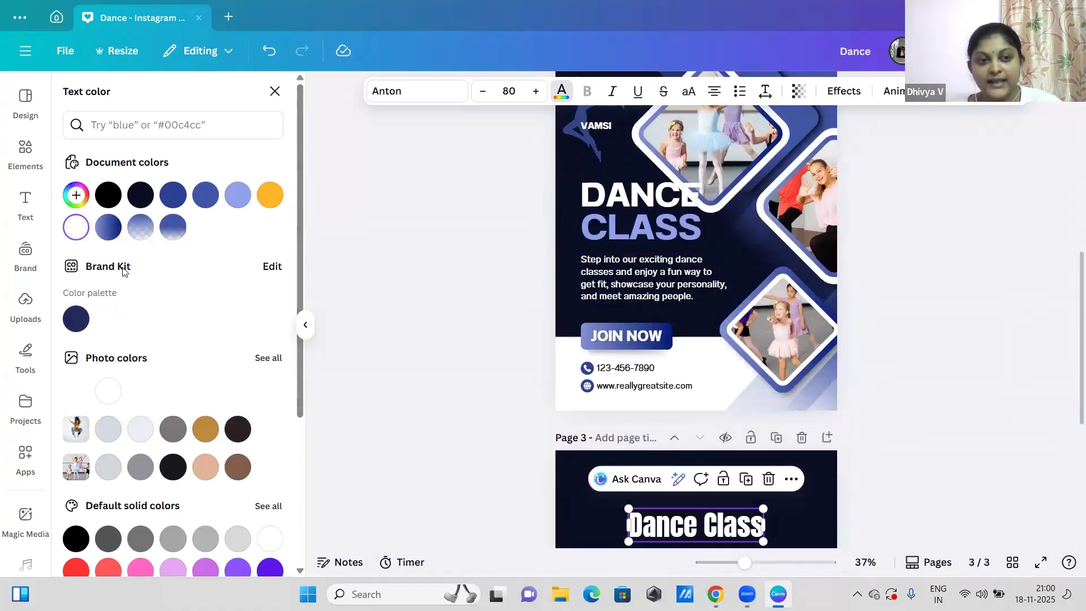
left_click(86, 205)
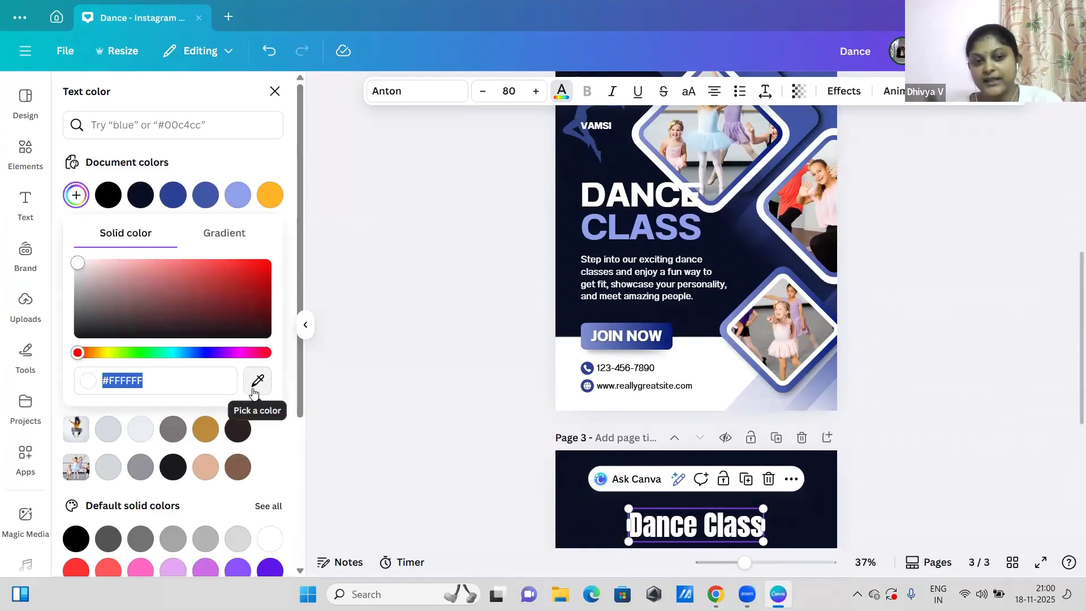
left_click(254, 391)
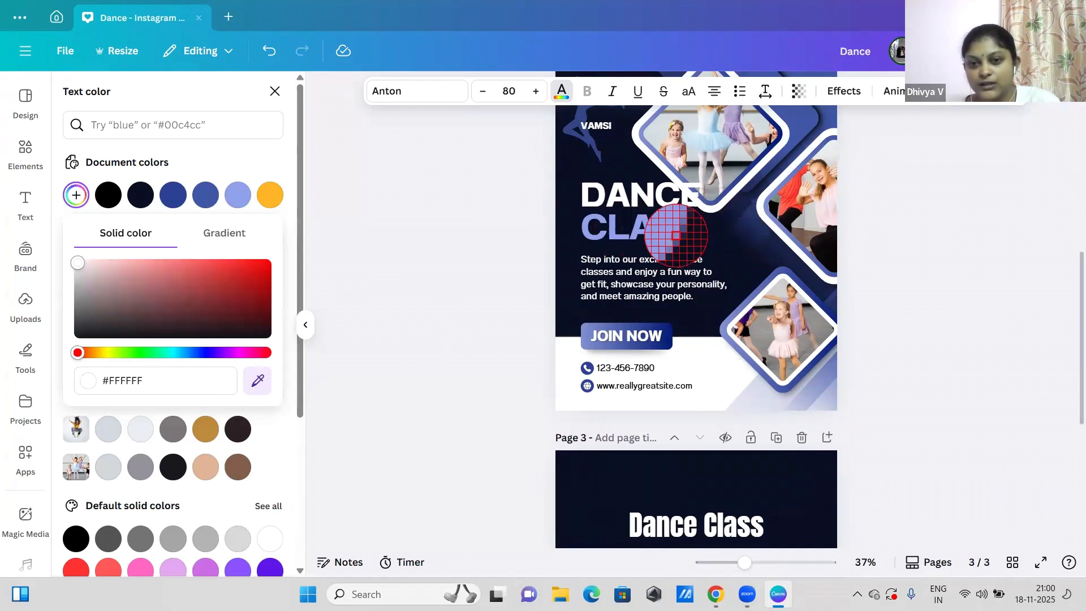
left_click(676, 235)
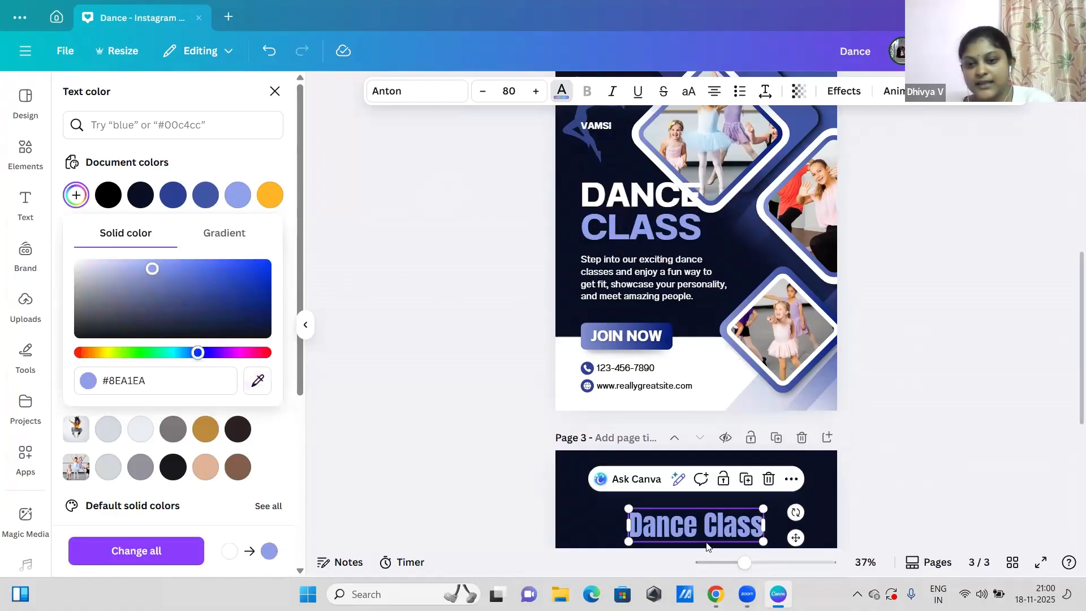
scroll(1070, 417, "down", 3)
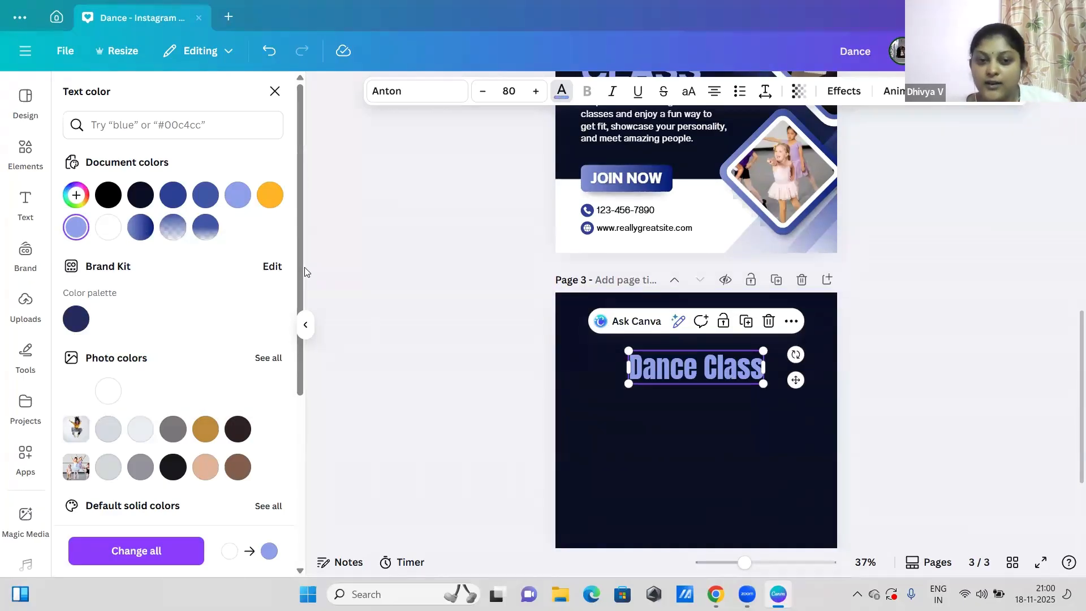
Step: Duplicate the "Dance Class" heading and place the copy directly below the original, centered on the page
scroll(299, 286, "down", 1)
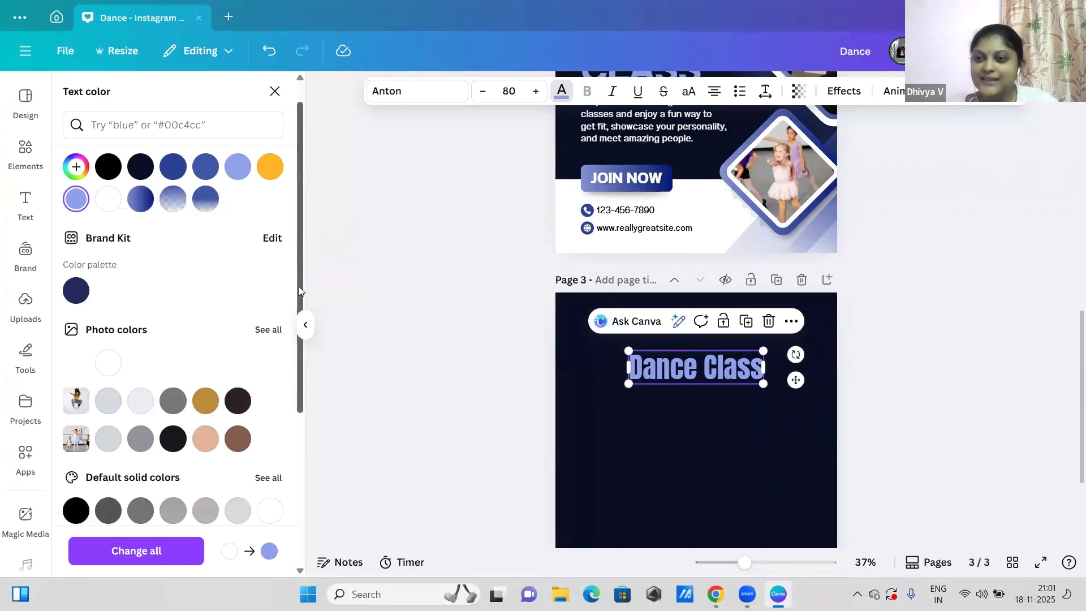
left_click_drag(299, 286, 286, 460)
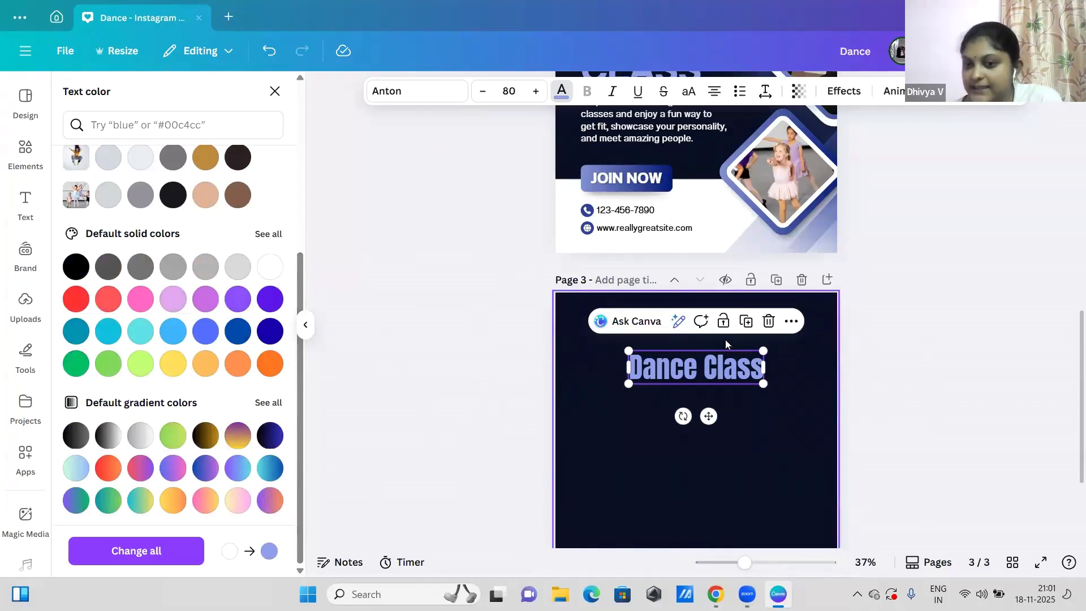
left_click(747, 325)
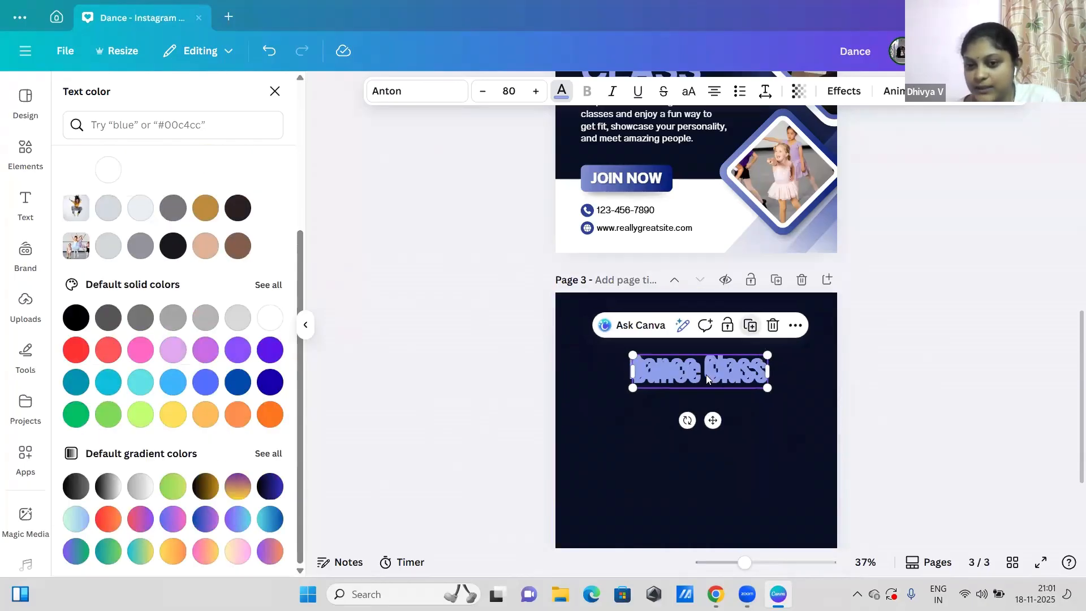
left_click_drag(693, 432, 700, 429)
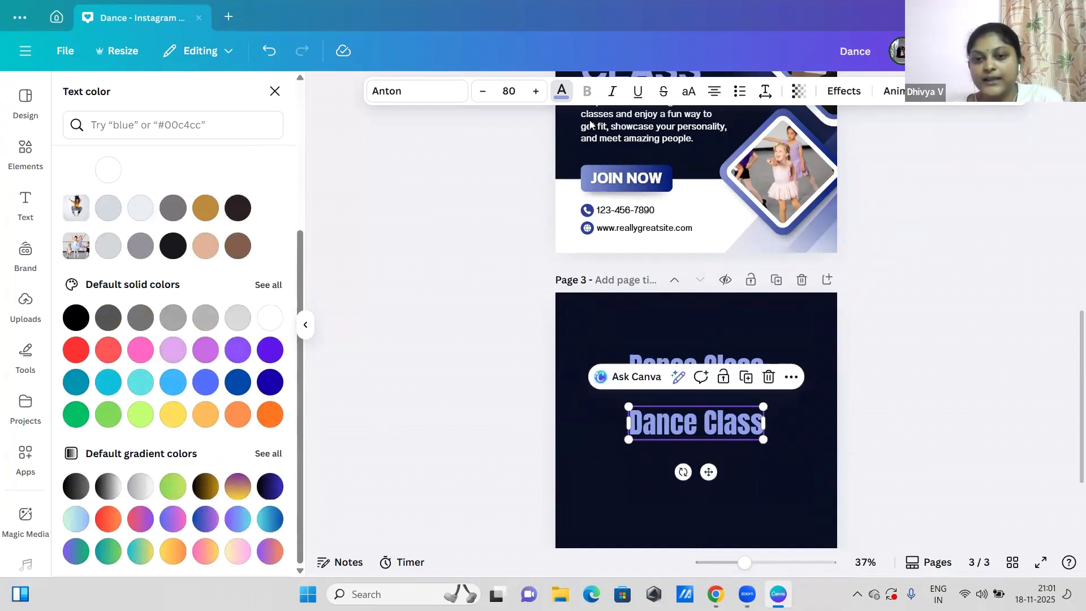
Step: Set the text color of the lower "Dance Class" copy to white from the document colors
left_click(561, 88)
left_click(557, 96)
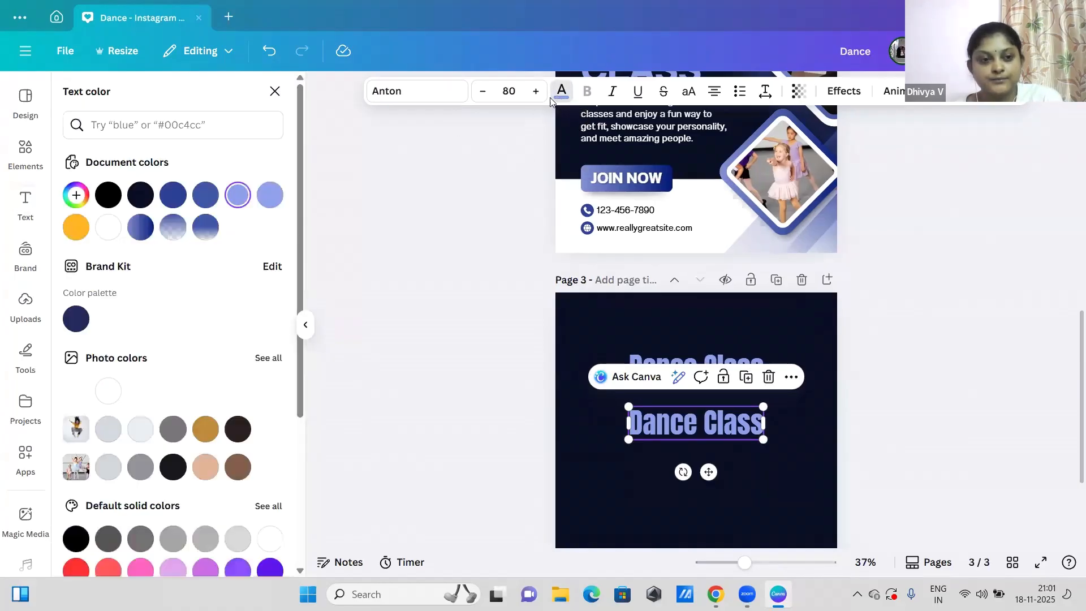
left_click(108, 227)
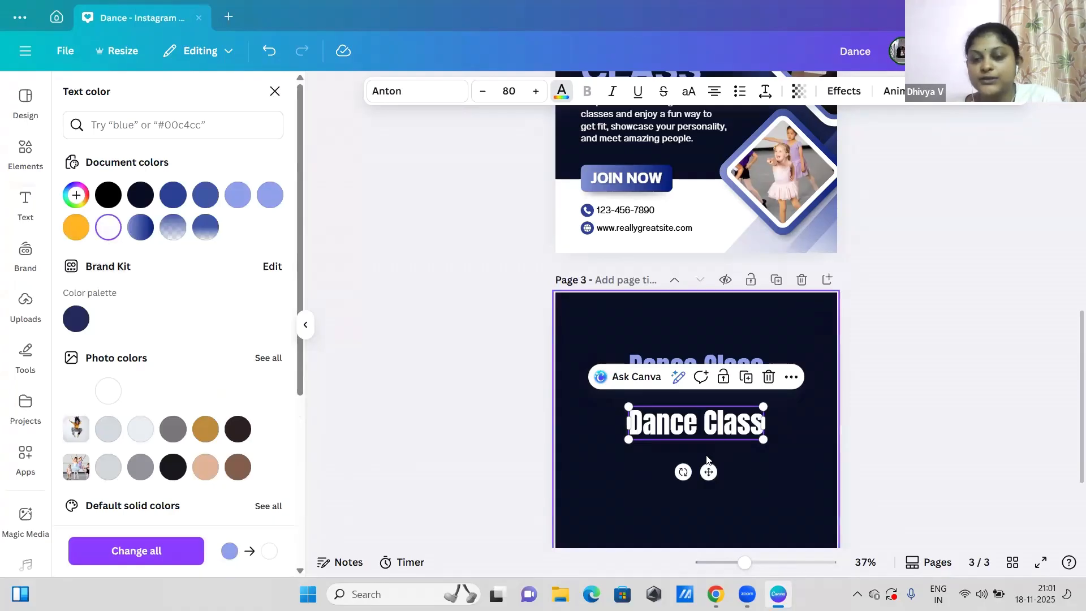
Step: Recolor the lower "Dance Class" copy to #8EA1EA with the color picker, sampling the word "CLASS" on page 2
left_click_drag(1071, 406, 1071, 369)
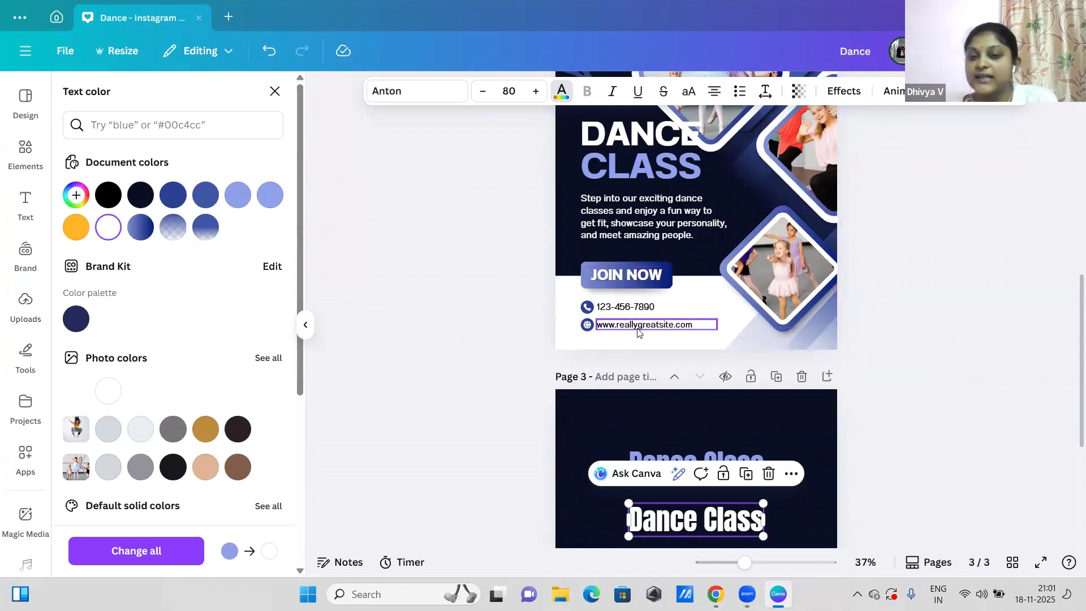
left_click(77, 196)
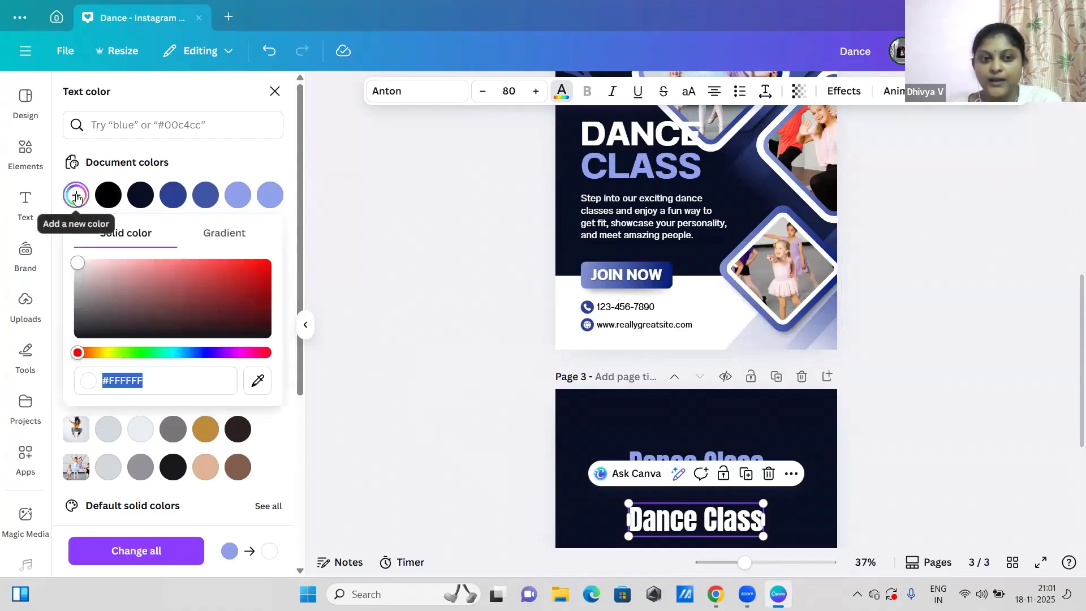
left_click(260, 382)
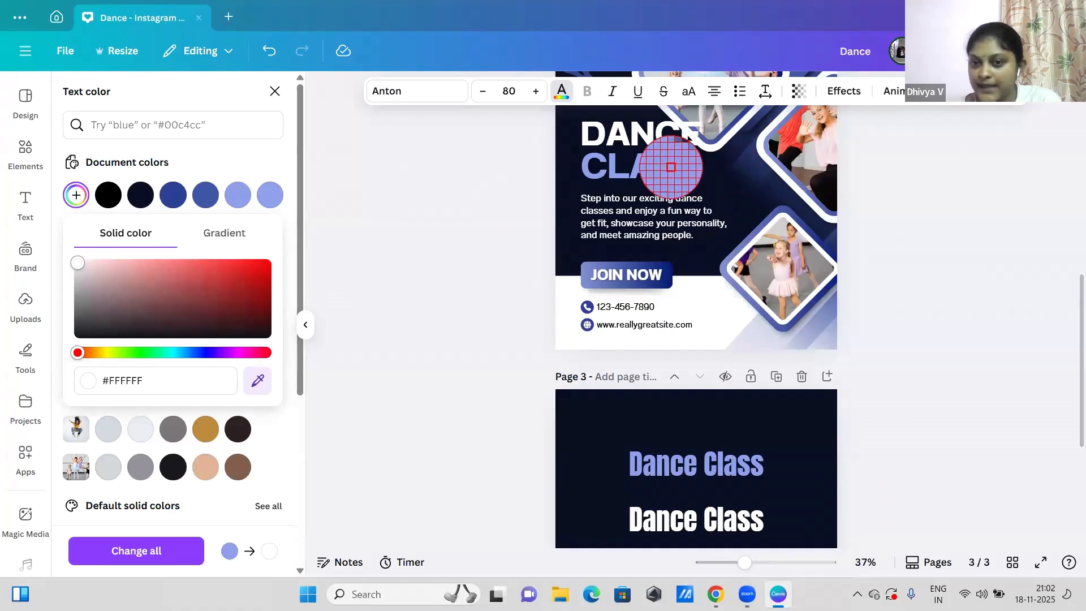
left_click(671, 167)
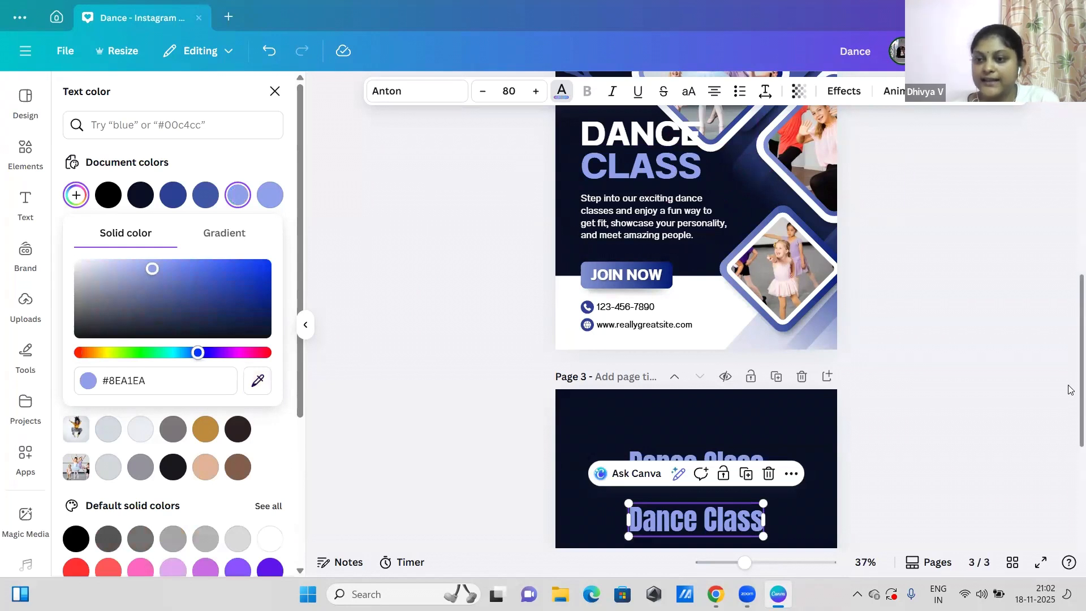
Step: Apply the default green gradient from #89d957 to #c9e265 to the lower "Dance Class" copy
scroll(1071, 447, "down", 2)
left_click_drag(1071, 446, 1069, 484)
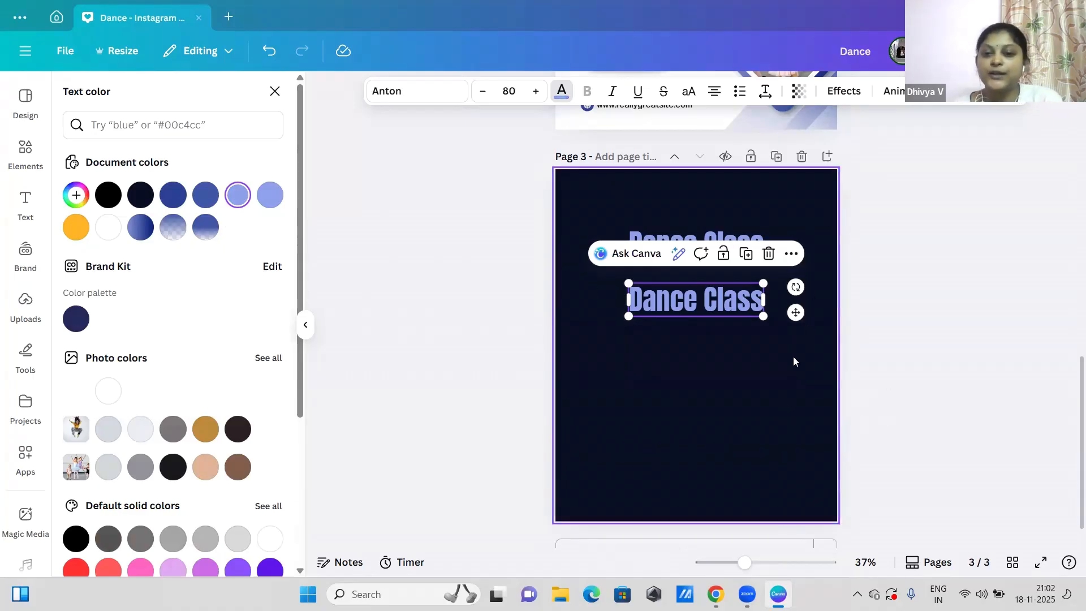
left_click_drag(298, 270, 297, 472)
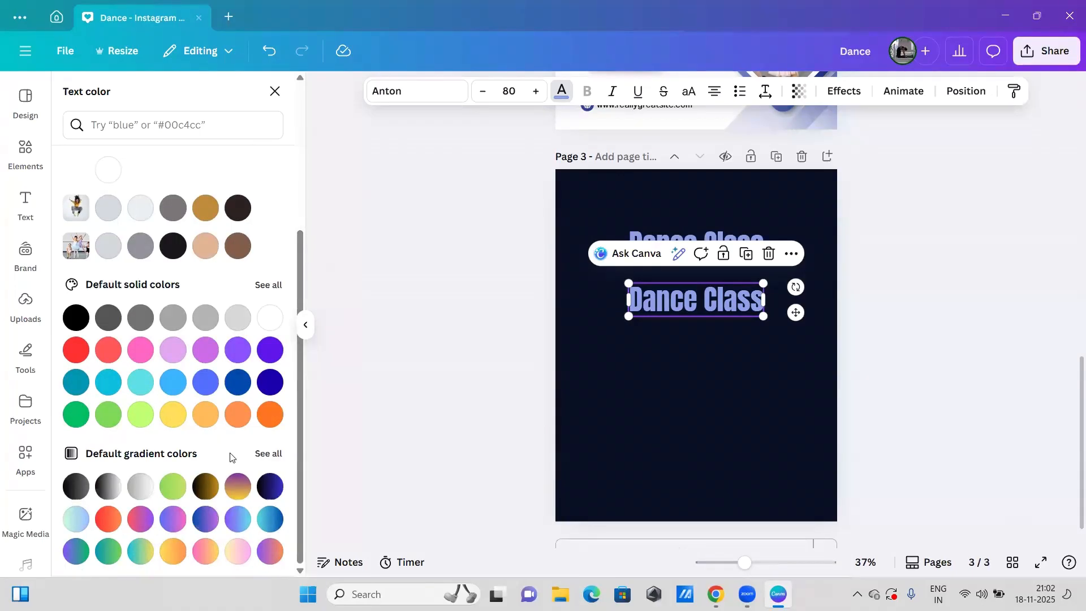
left_click(204, 473)
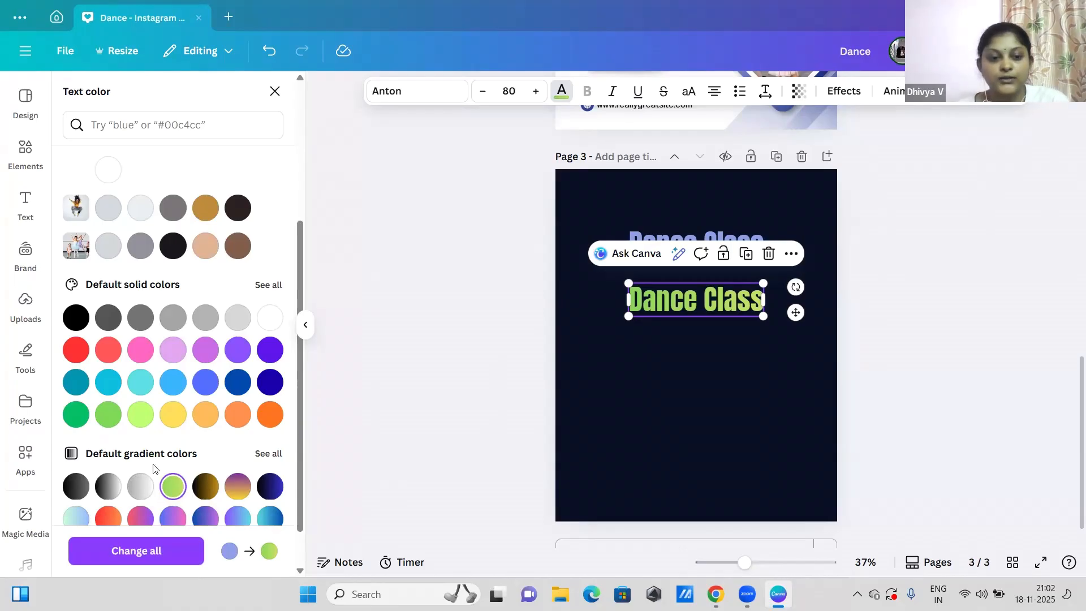
left_click_drag(302, 383, 312, 194)
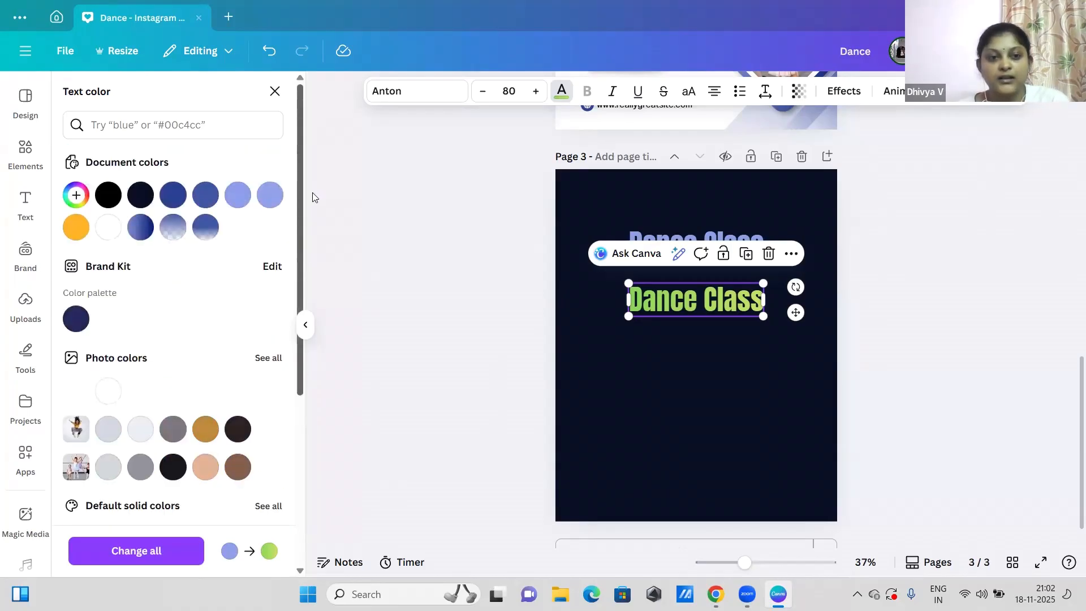
Step: Try the other gradient styles on the lower "Dance Class" copy, settle on the fifth, and open the first gradient color for editing
left_click(563, 92)
left_click(563, 95)
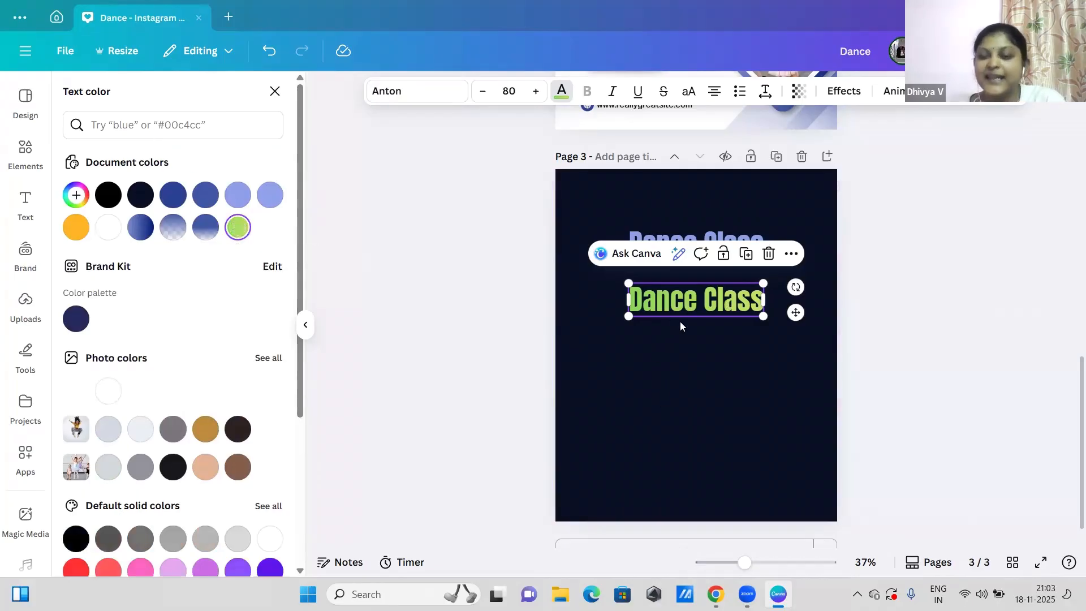
left_click(238, 230)
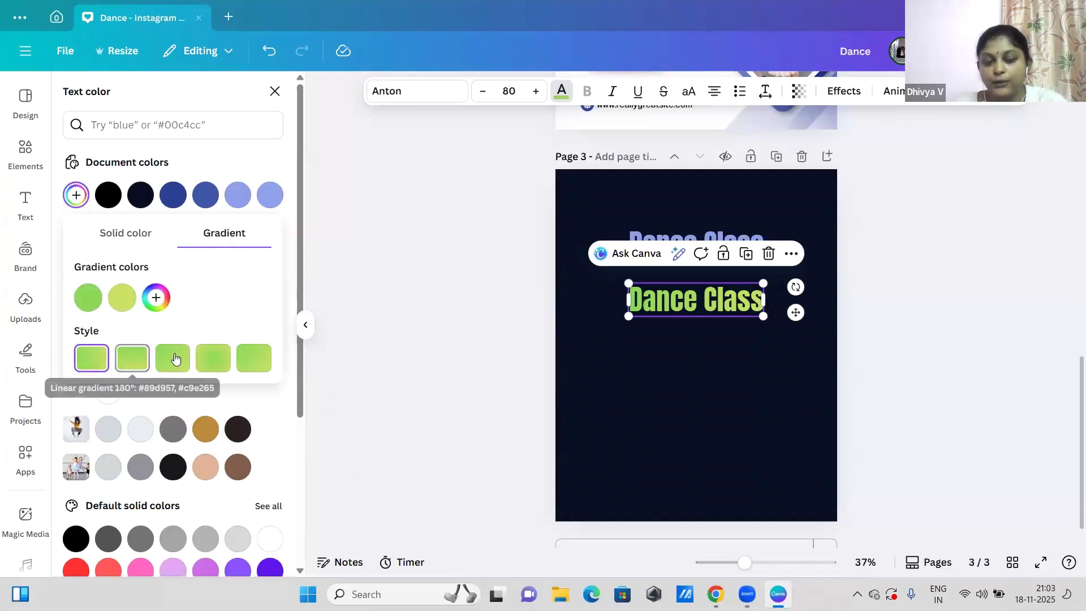
left_click(129, 369)
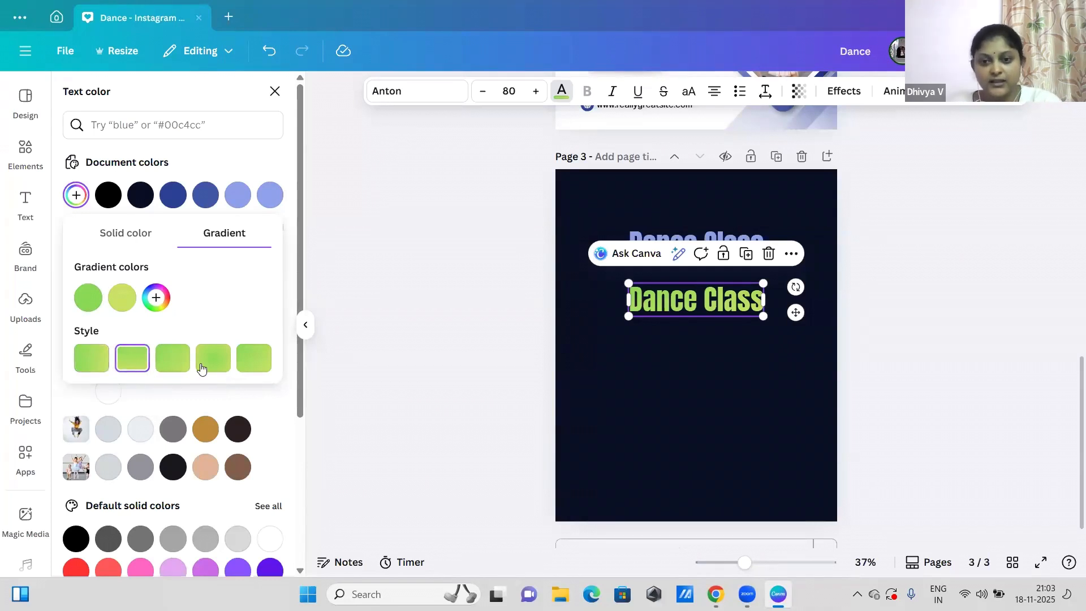
left_click(174, 365)
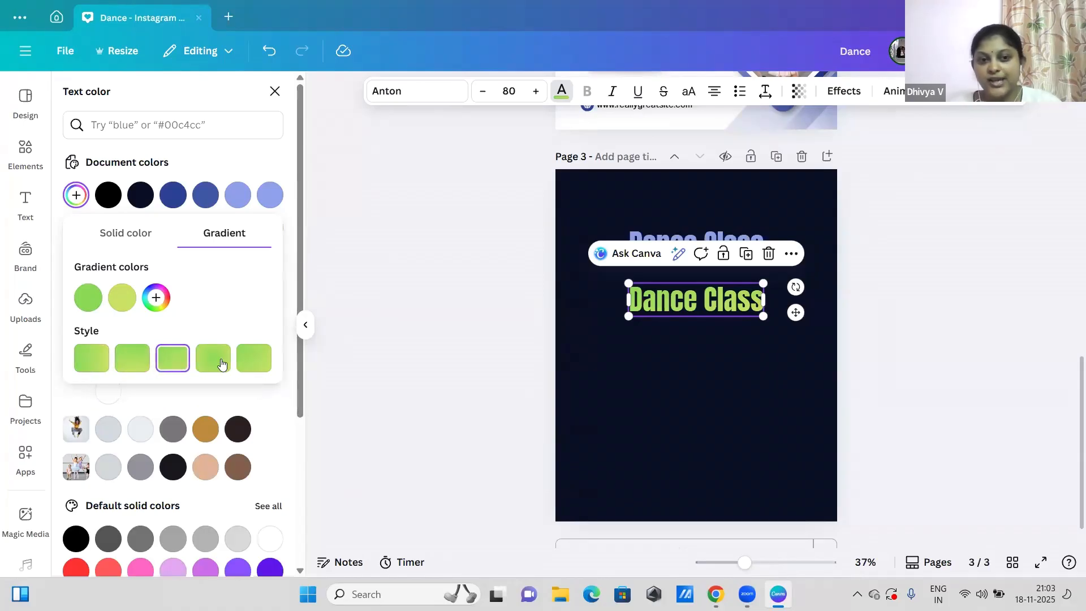
left_click(220, 363)
left_click(258, 358)
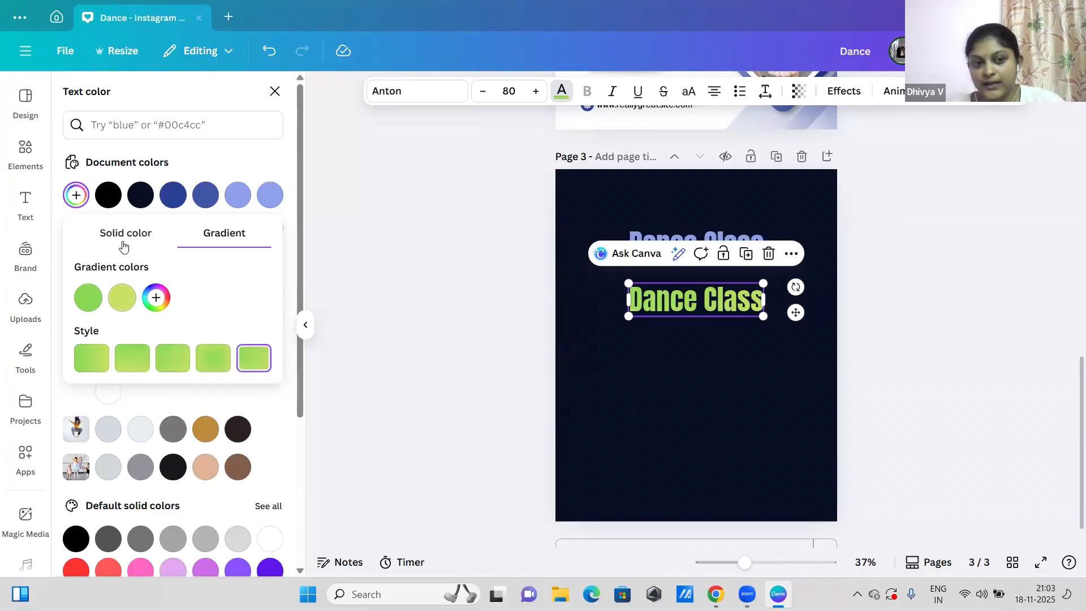
left_click(89, 304)
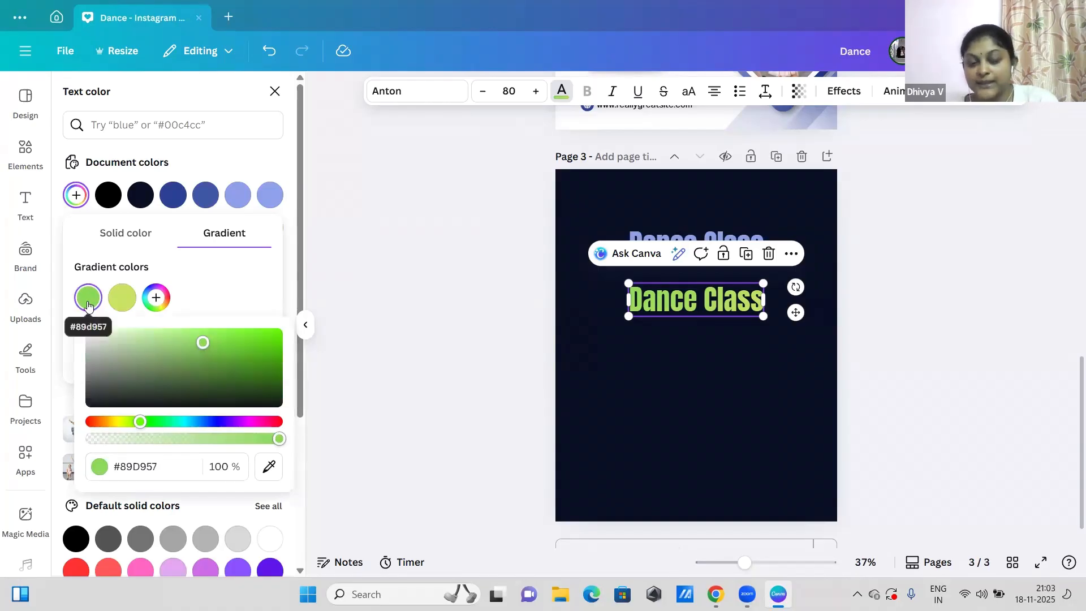
Step: View the color settings of the second gradient color on the lower "Dance Class" copy, then close the color picker
left_click(119, 297)
left_click(118, 297)
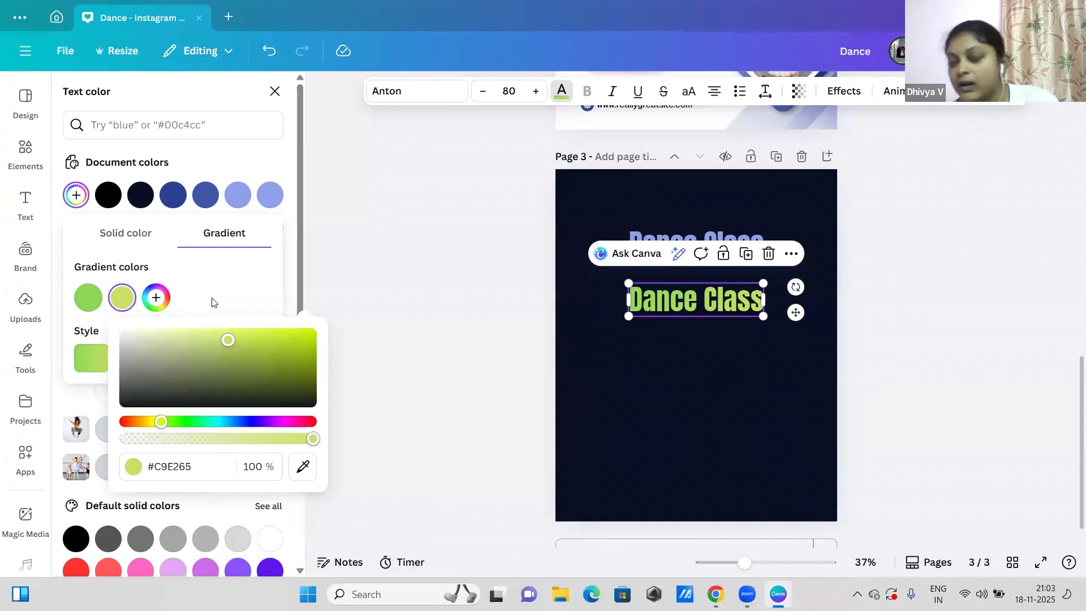
left_click(291, 292)
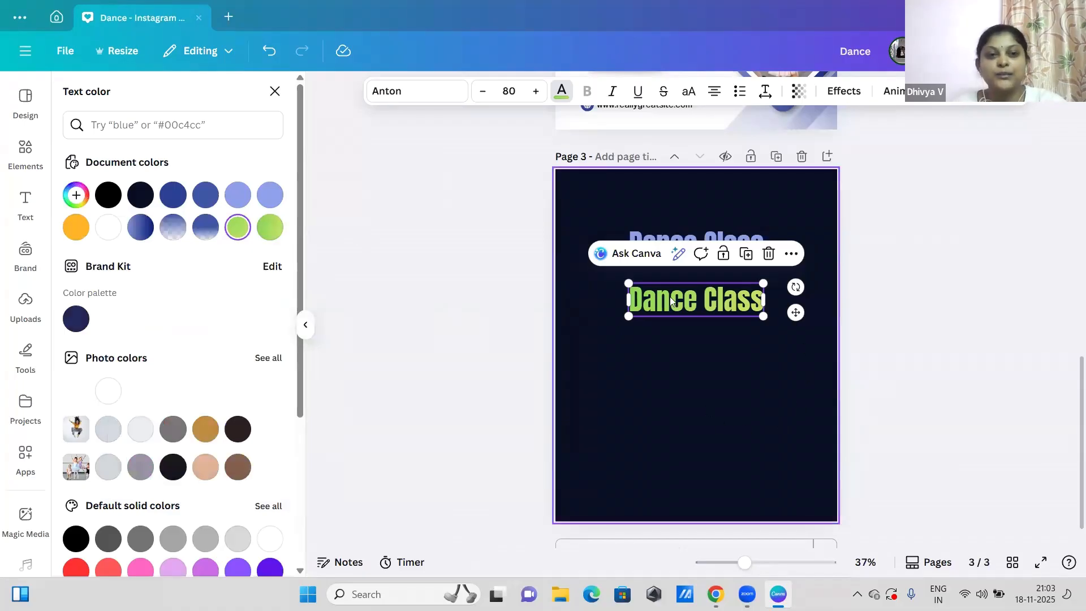
Step: Add a default subheading and a default body text box to page 3
left_click(25, 157)
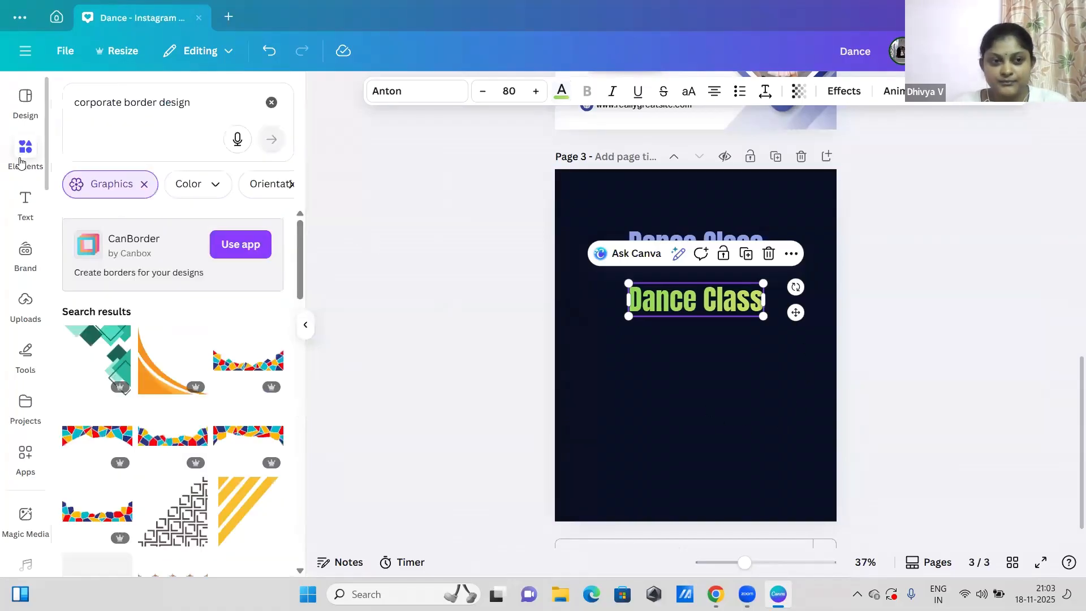
left_click(25, 202)
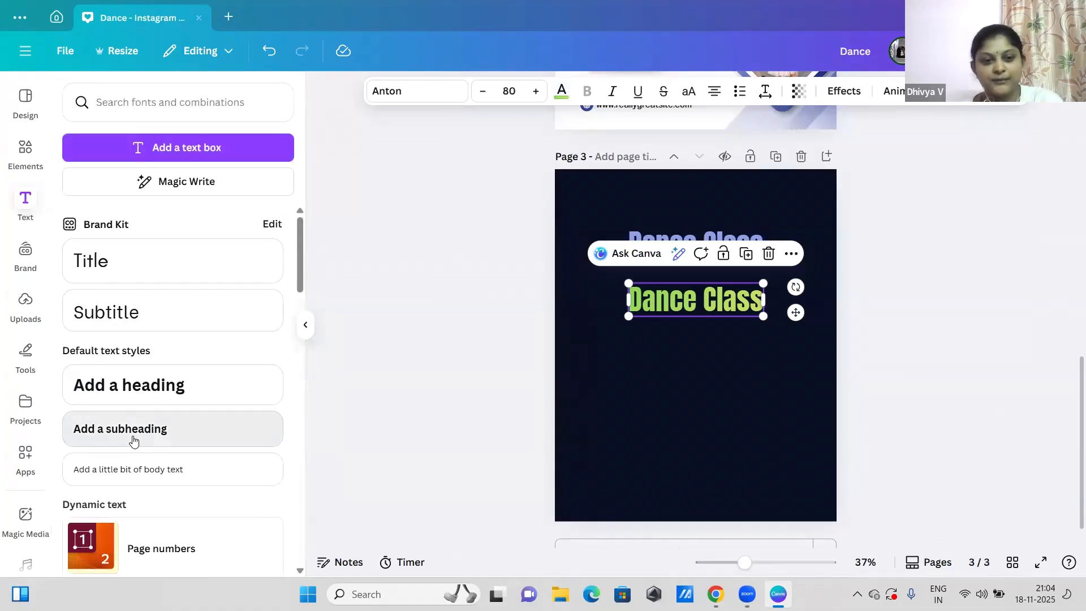
left_click(134, 439)
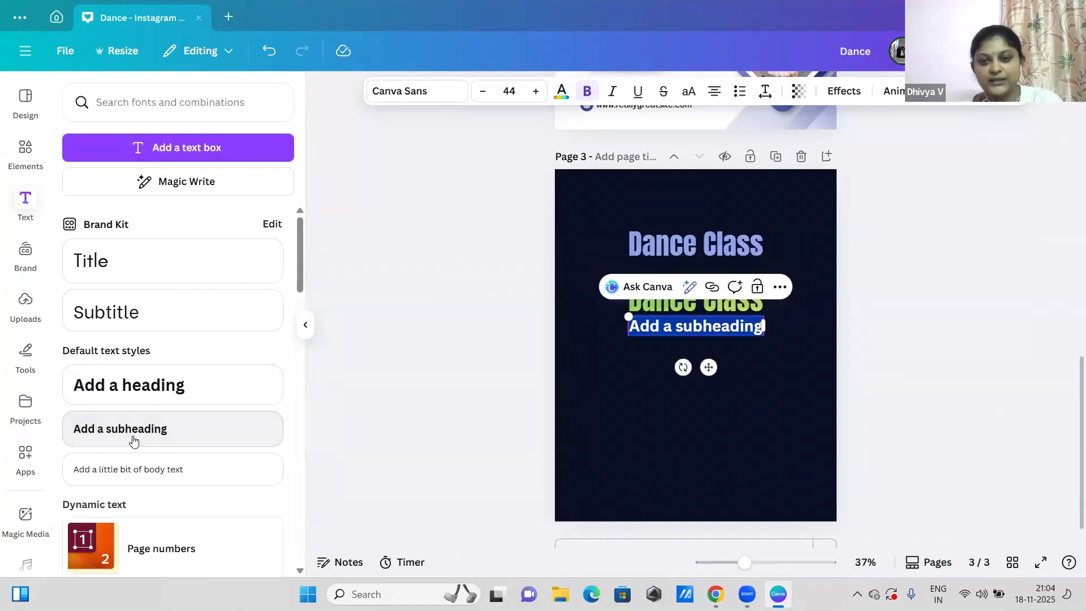
left_click(191, 464)
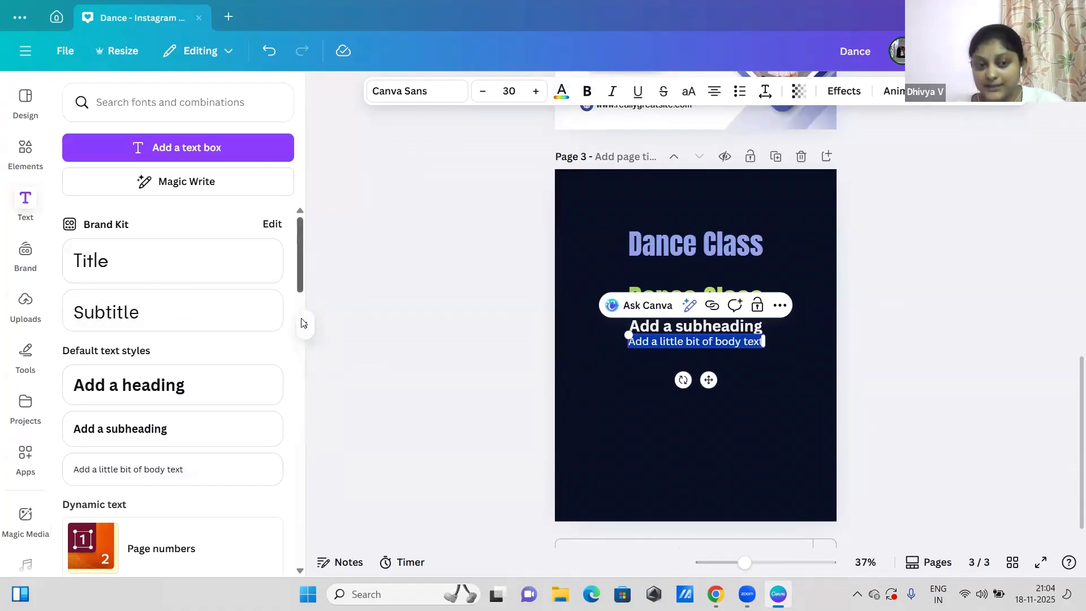
Step: Browse the ready-made font combinations in the text library
scroll(304, 323, "down", 6)
left_click_drag(310, 386, 319, 447)
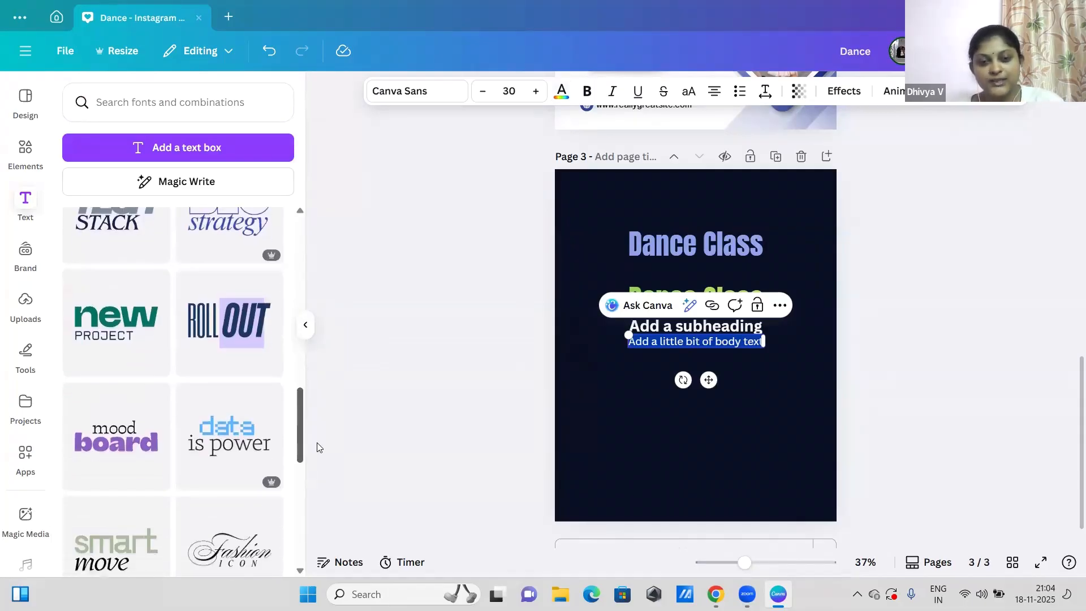
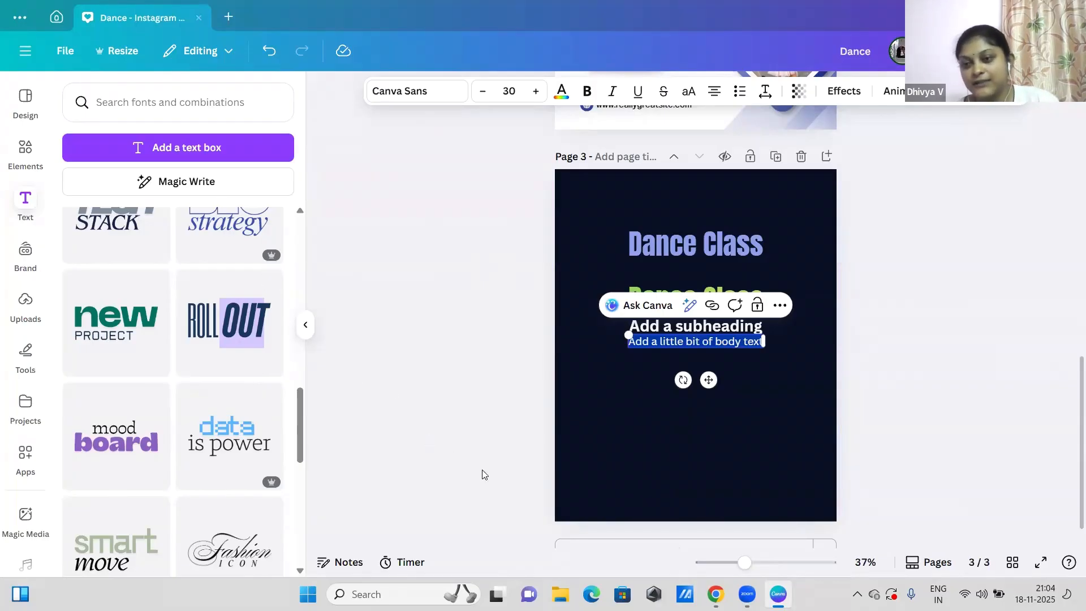
Step: Add a blank page after page 3
scroll(1070, 404, "up", 6)
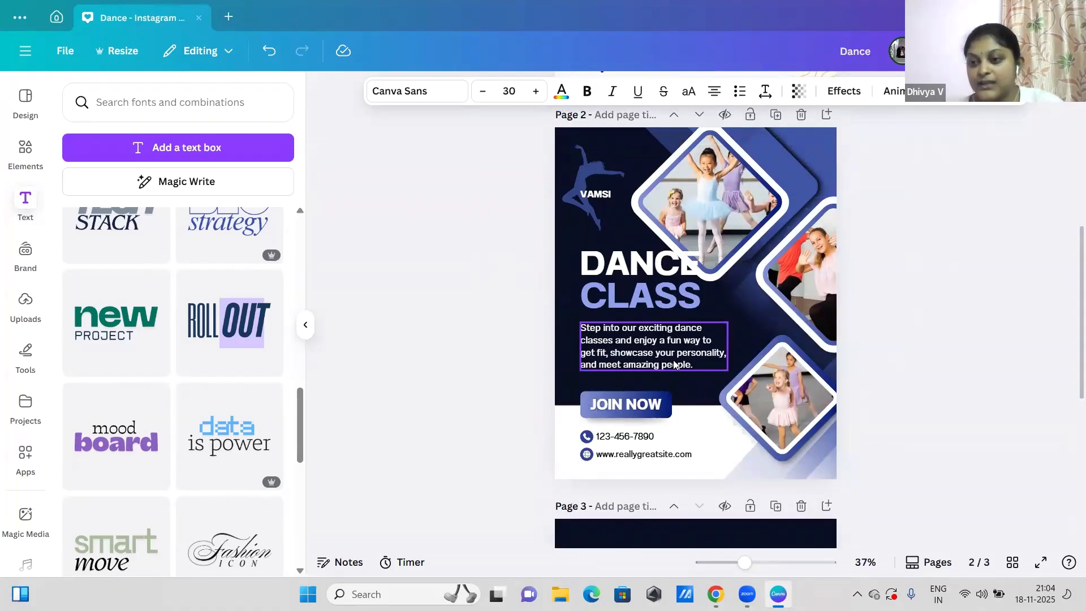
left_click_drag(1082, 256, 1081, 479)
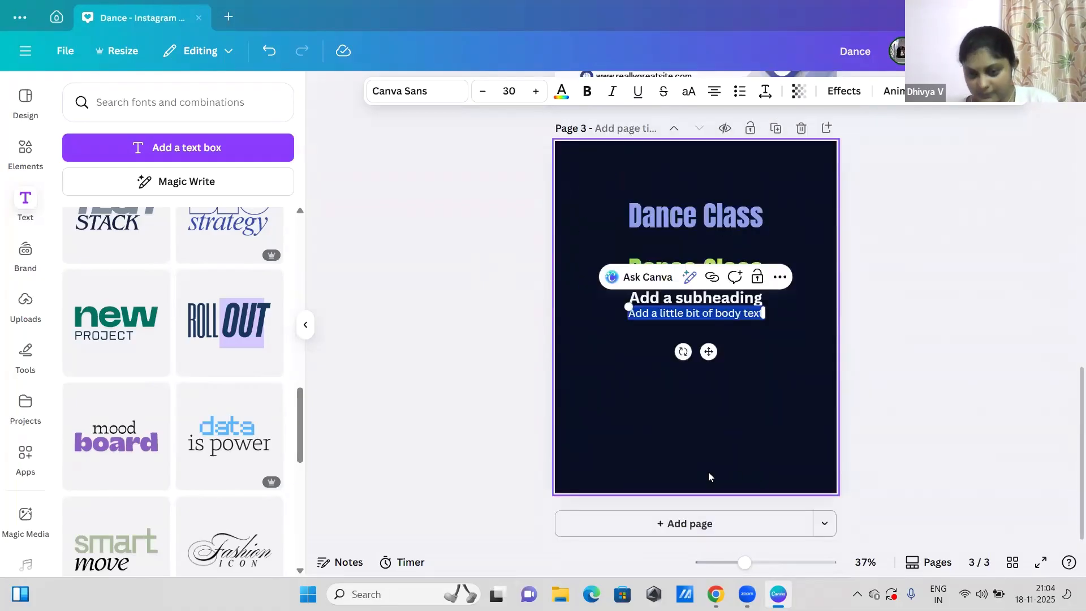
left_click(709, 524)
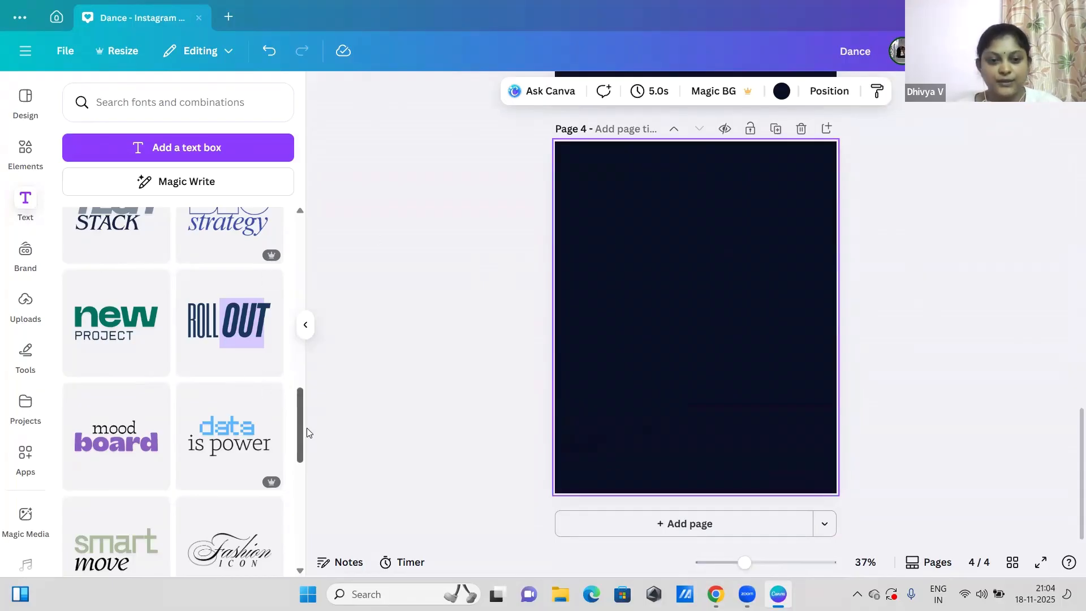
Step: Insert the "Make it POP" font combination on page 4 and place it near the top of the page
scroll(296, 467, "down", 6)
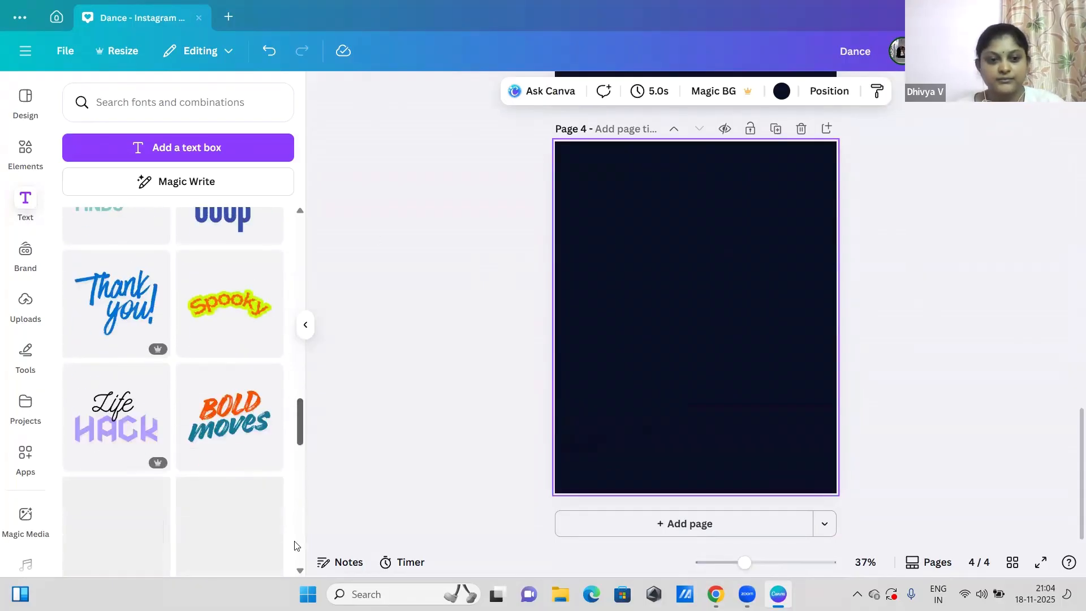
scroll(295, 549, "down", 3)
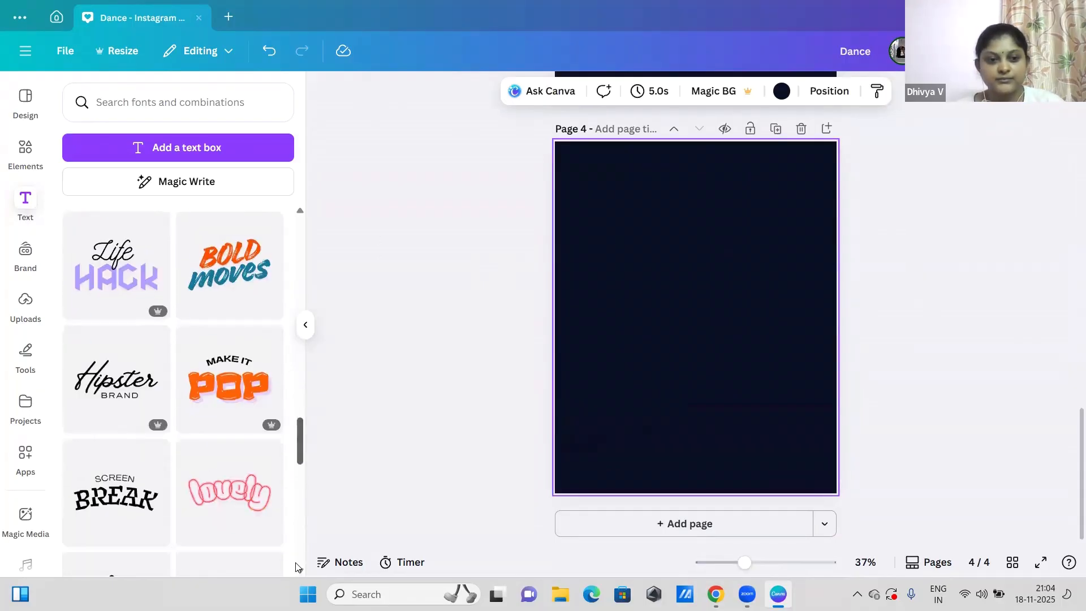
left_click(239, 400)
left_click_drag(671, 339, 671, 245)
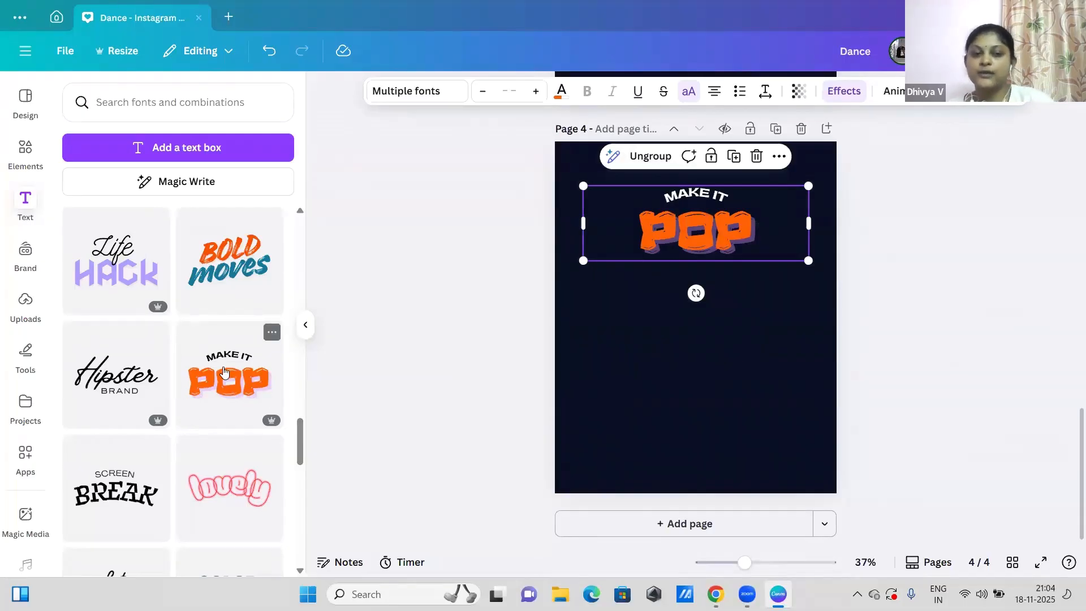
Step: Replace the word "POP" in the font combination on page 4 with "DANCE"
left_click(721, 230)
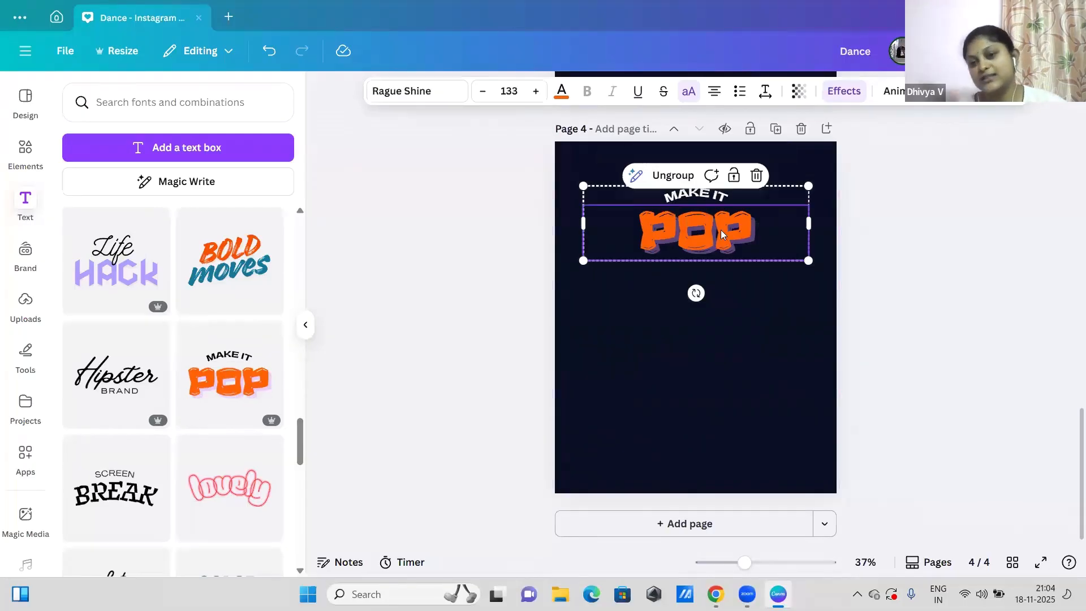
double_click(720, 230)
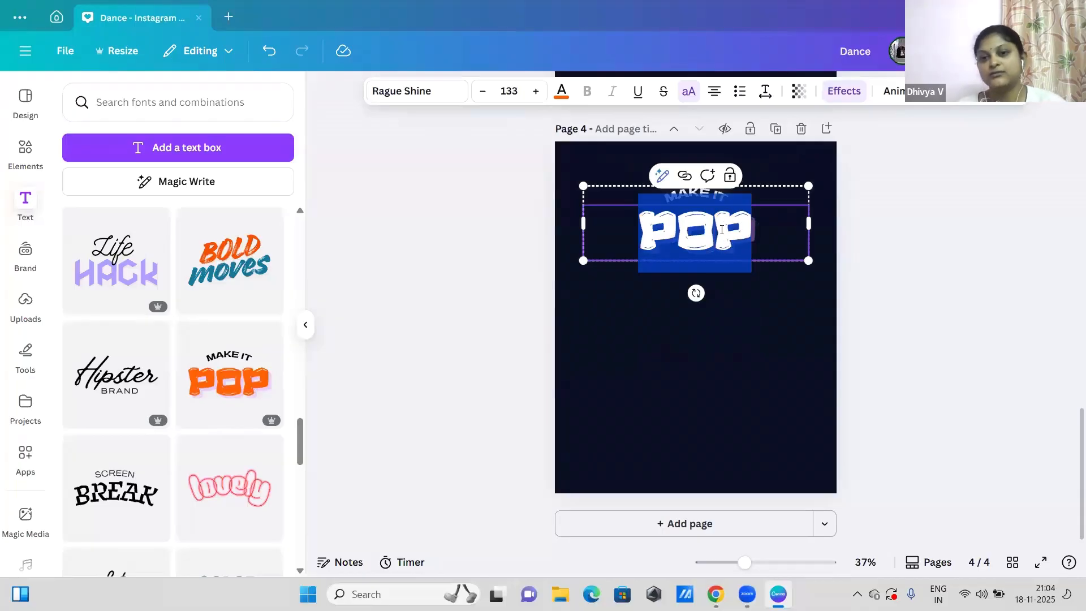
key("BackSpace")
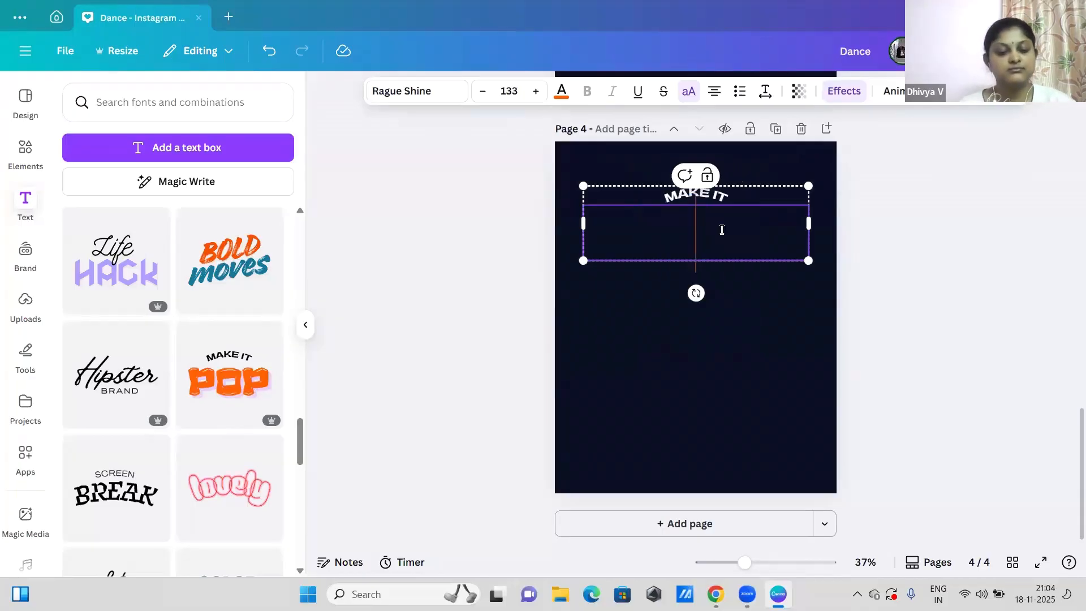
type("DANCE")
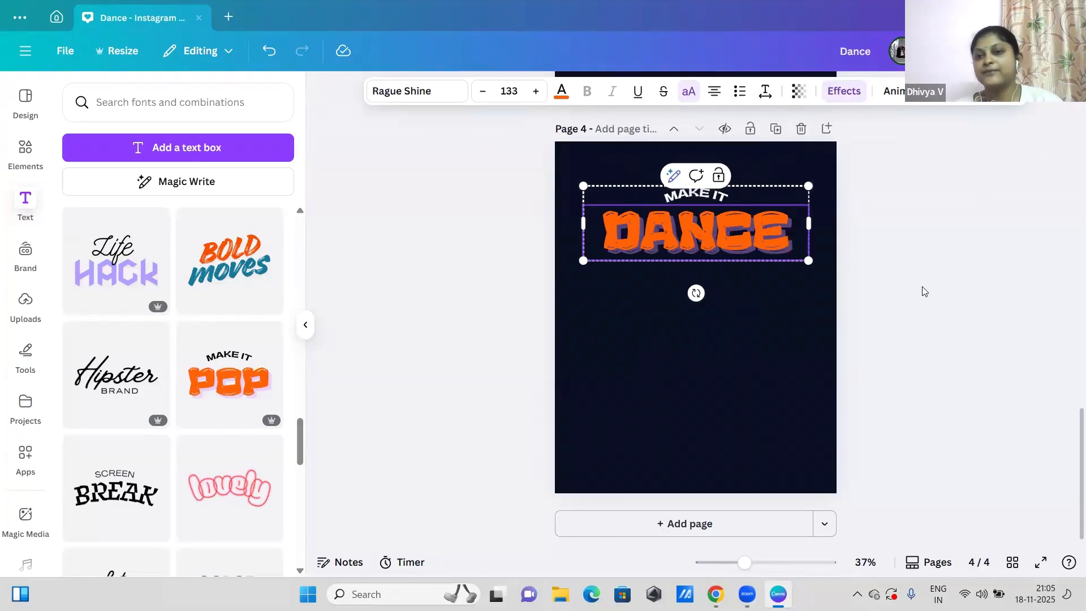
left_click(922, 288)
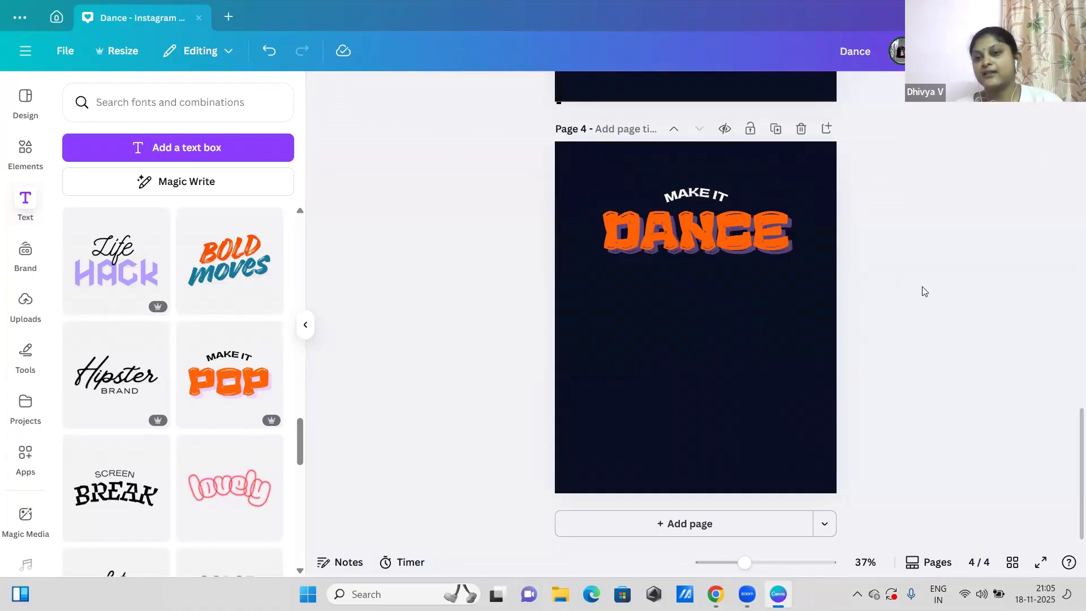
Step: Replace the curved "MAKE IT" text above "DANCE" on page 4 with "LET'S"
left_click(710, 193)
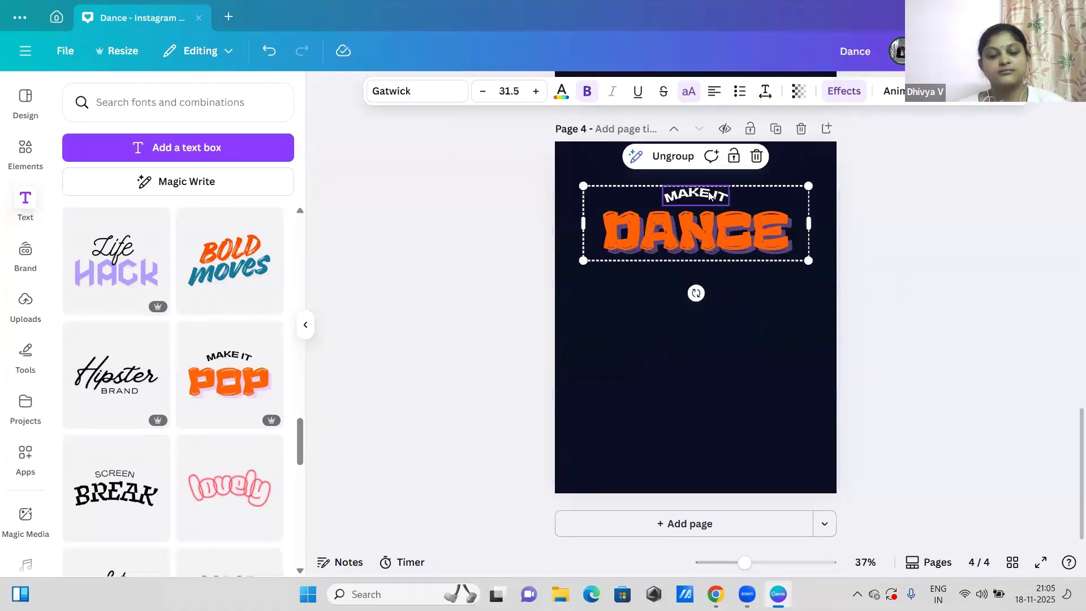
type("LETS")
key("BackSpace")
type("'S")
left_click(1045, 278)
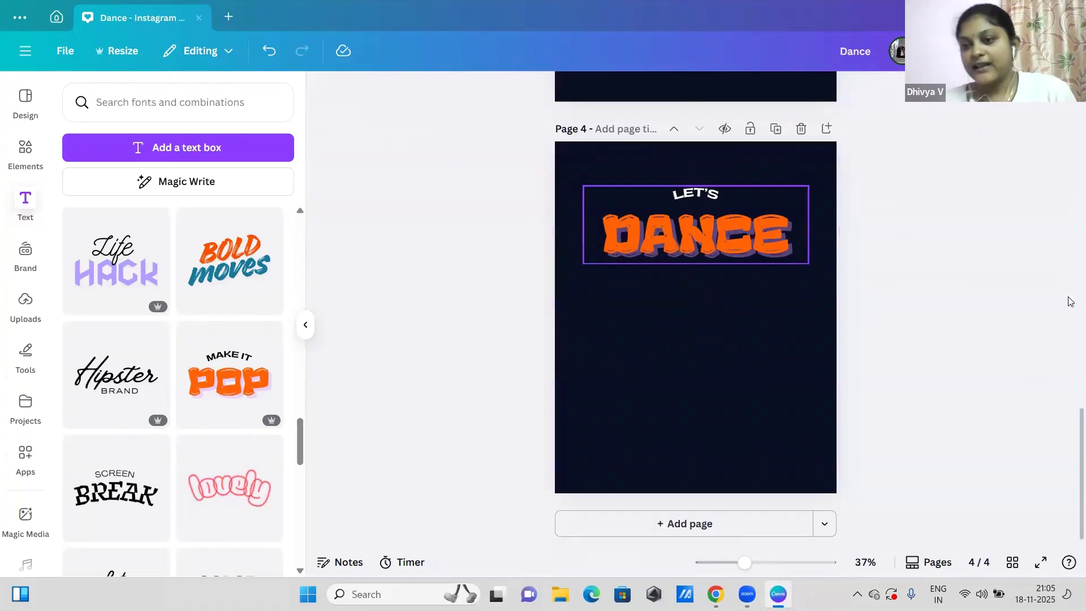
Step: Apply italics, underline, strikethrough and uppercase to the green "Dance Class" text on page 3
scroll(1064, 362, "up", 6)
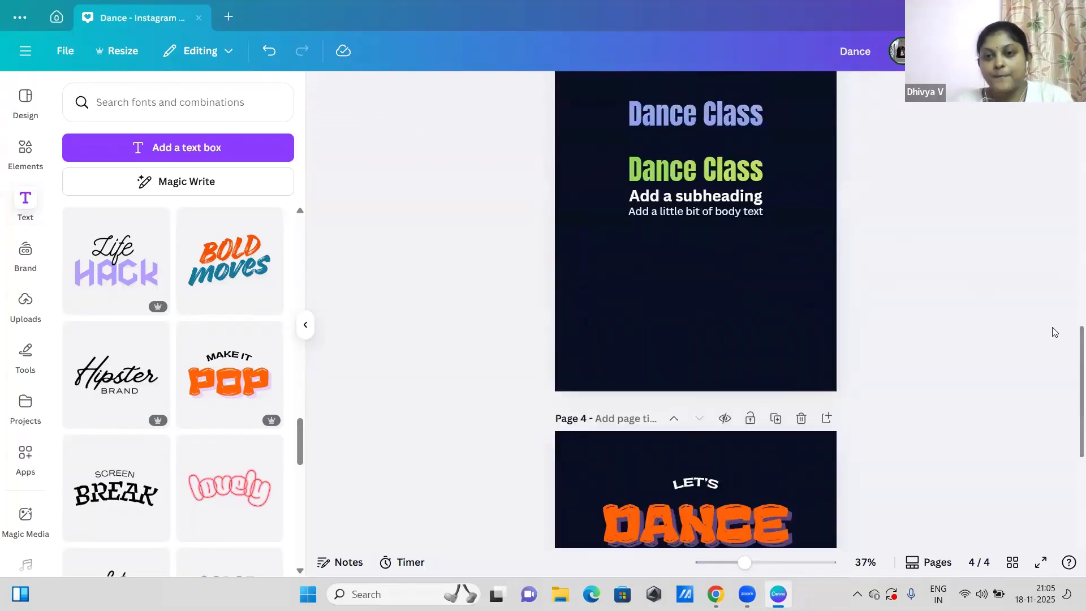
left_click_drag(679, 284, 680, 268)
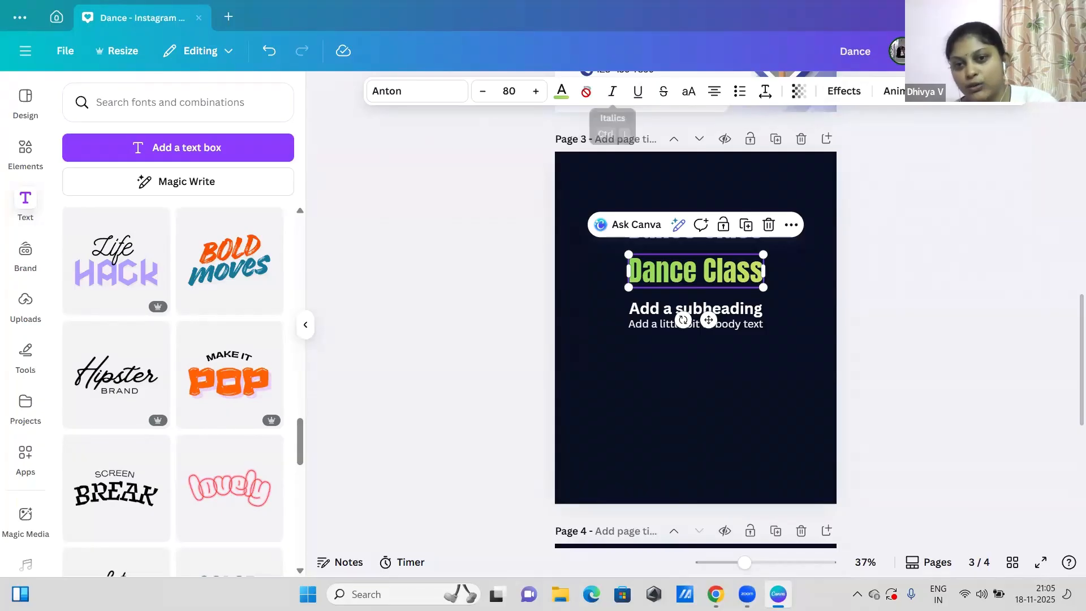
left_click(611, 93)
left_click(638, 92)
left_click(668, 99)
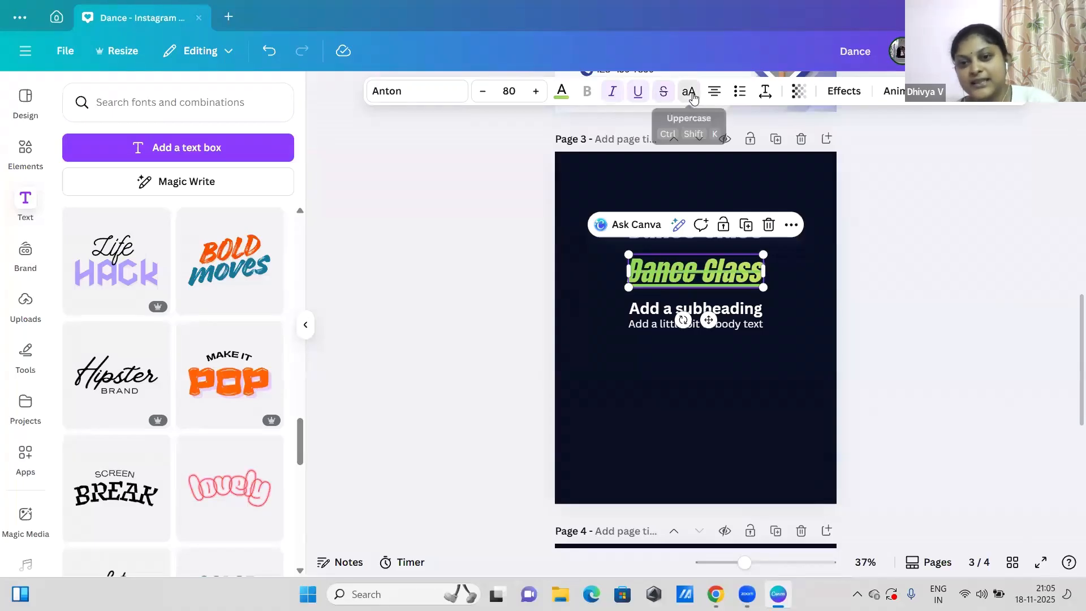
left_click(693, 96)
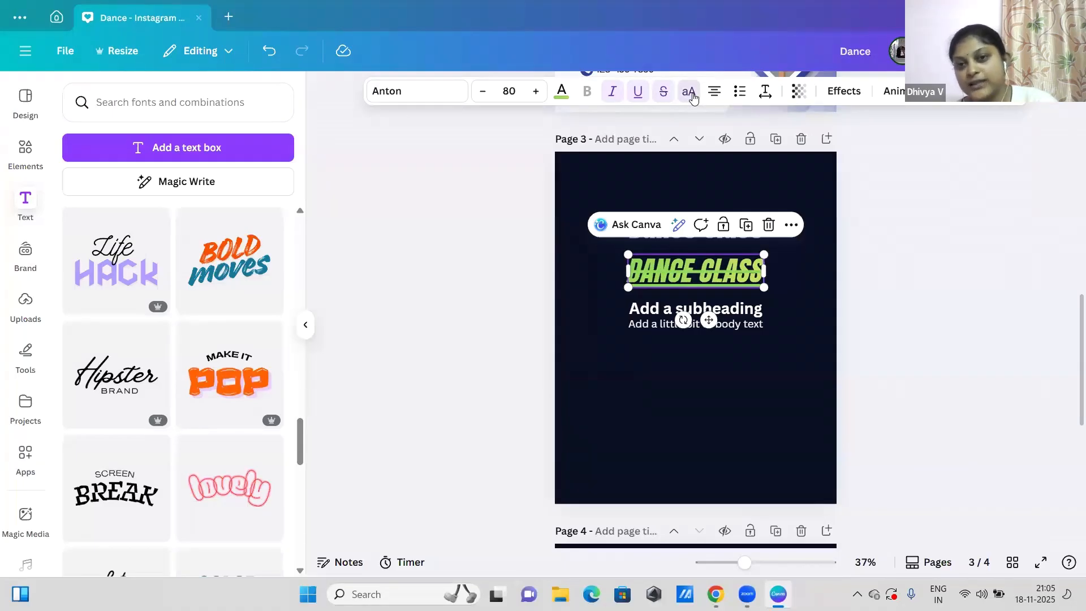
Step: Remove the italics, underline and strikethrough from the green "DANCE CLASS" text, and toggle uppercase off and on again
left_click(613, 94)
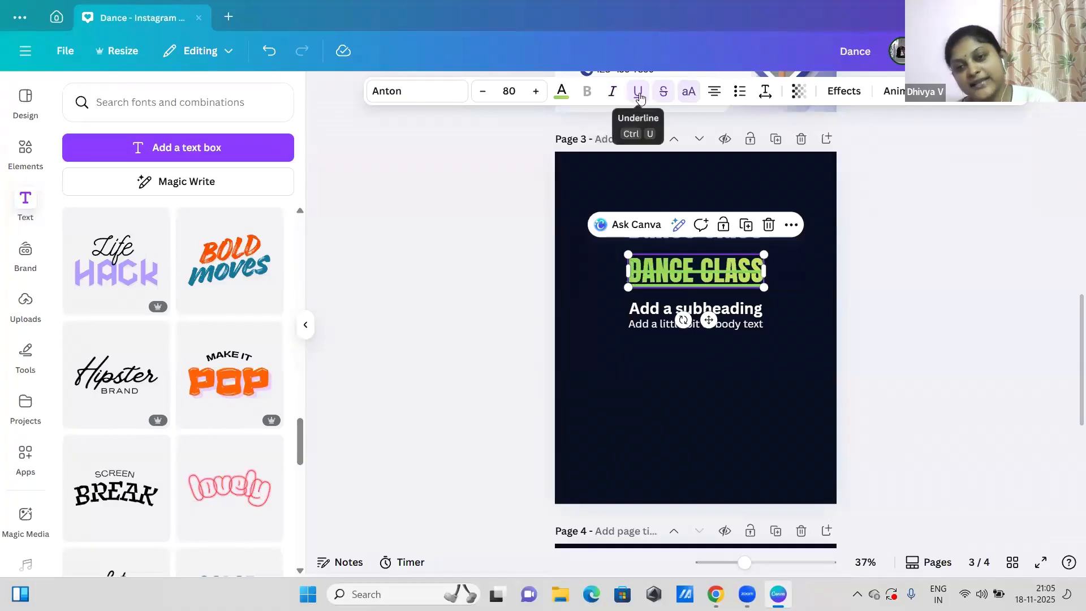
left_click(639, 95)
left_click(664, 93)
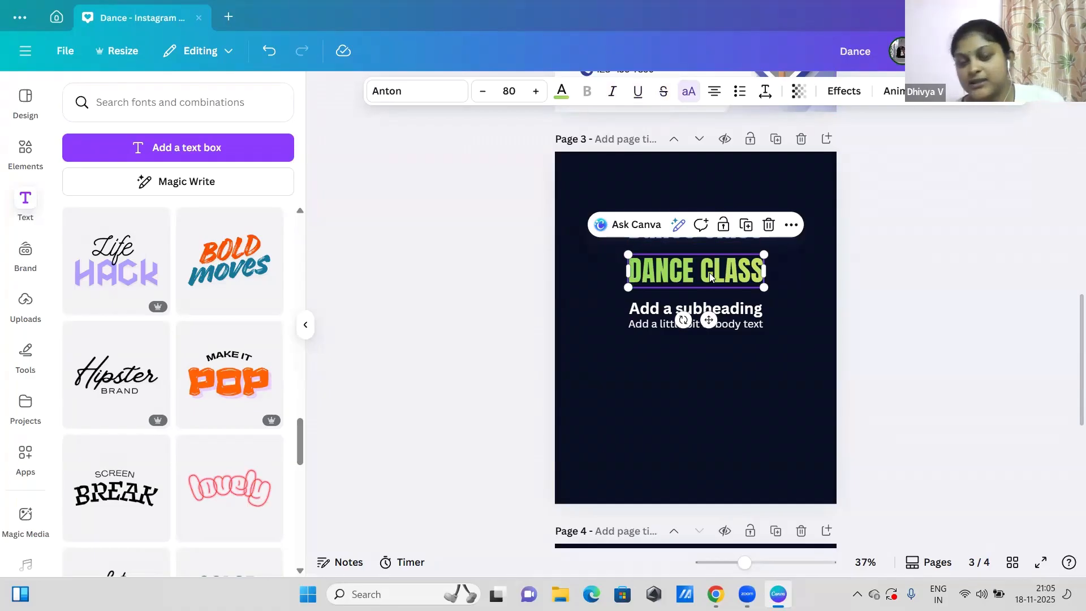
left_click(688, 92)
left_click(688, 92)
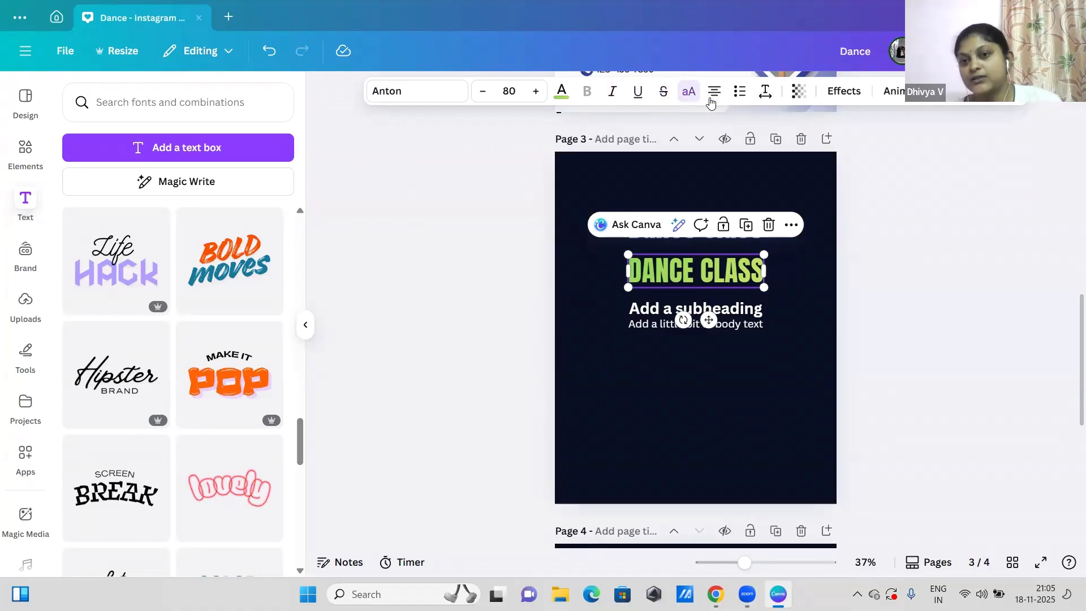
Step: Justify the green "DANCE CLASS" text and stretch its box to slightly more than the page width, starting at the page's left edge
left_click(712, 98)
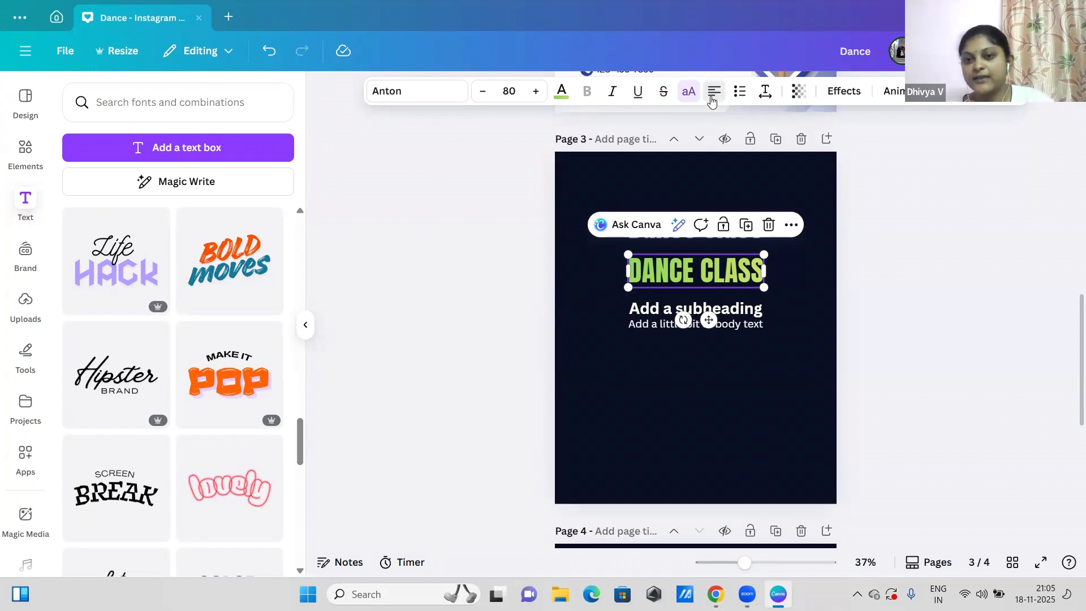
left_click(712, 98)
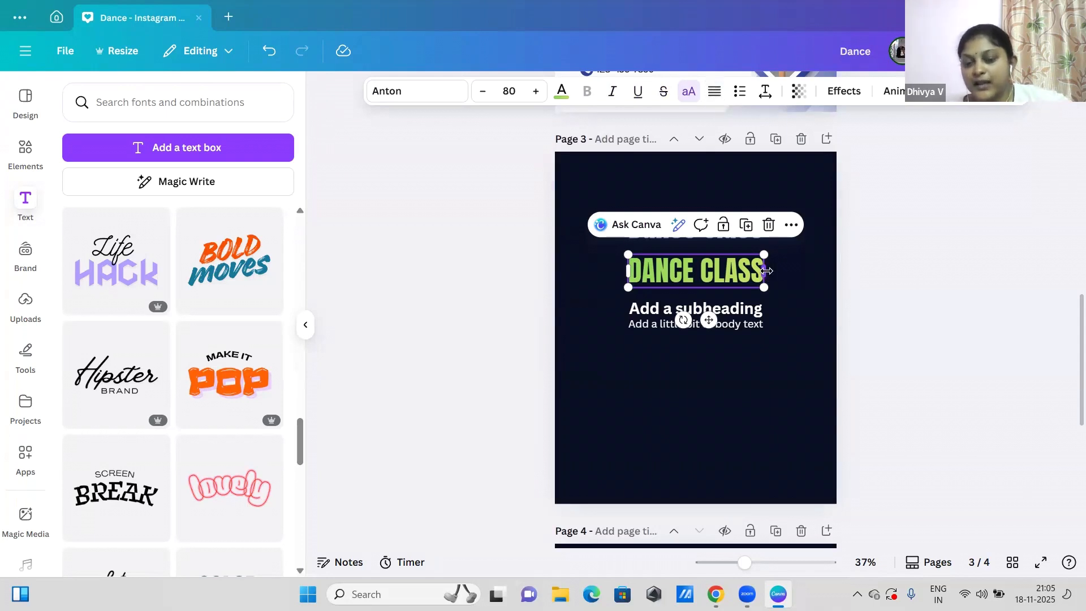
left_click_drag(772, 274, 921, 261)
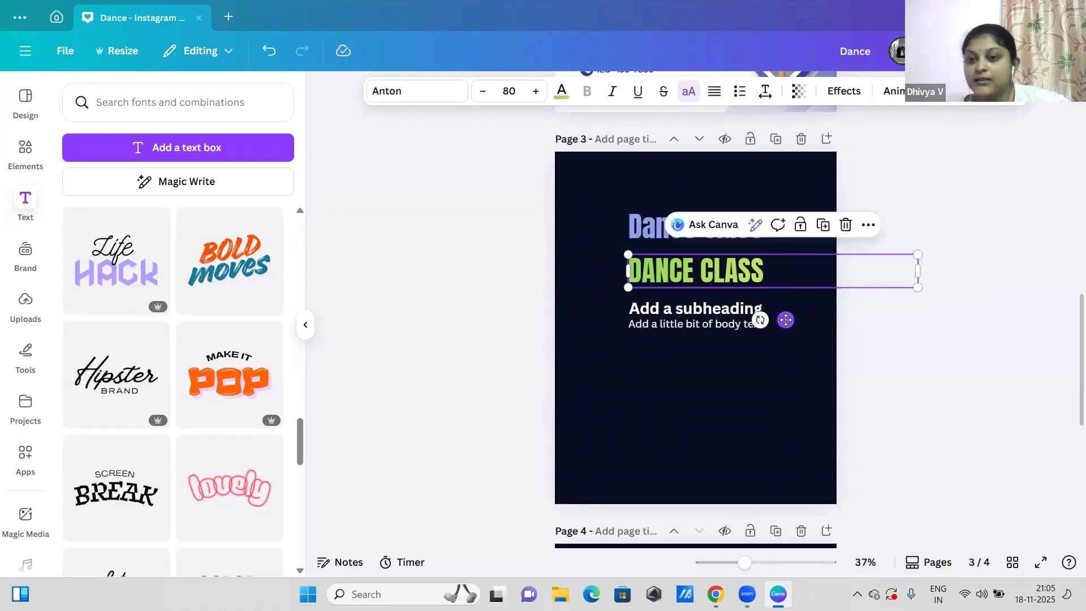
left_click_drag(783, 317, 714, 318)
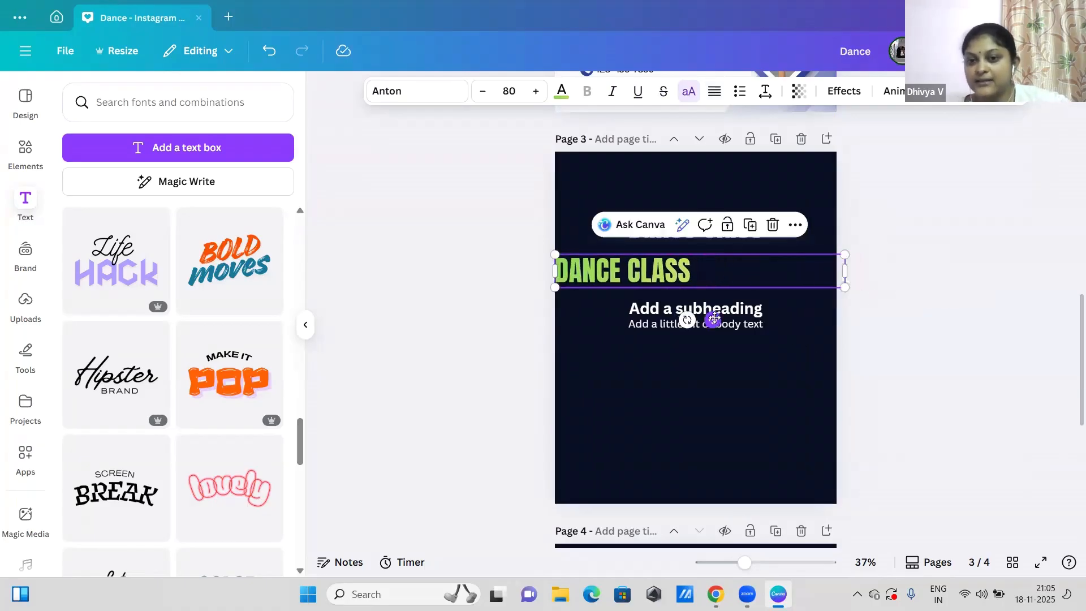
Step: Try the left and right alignments on the green "DANCE CLASS" text and settle on centered
left_click(715, 92)
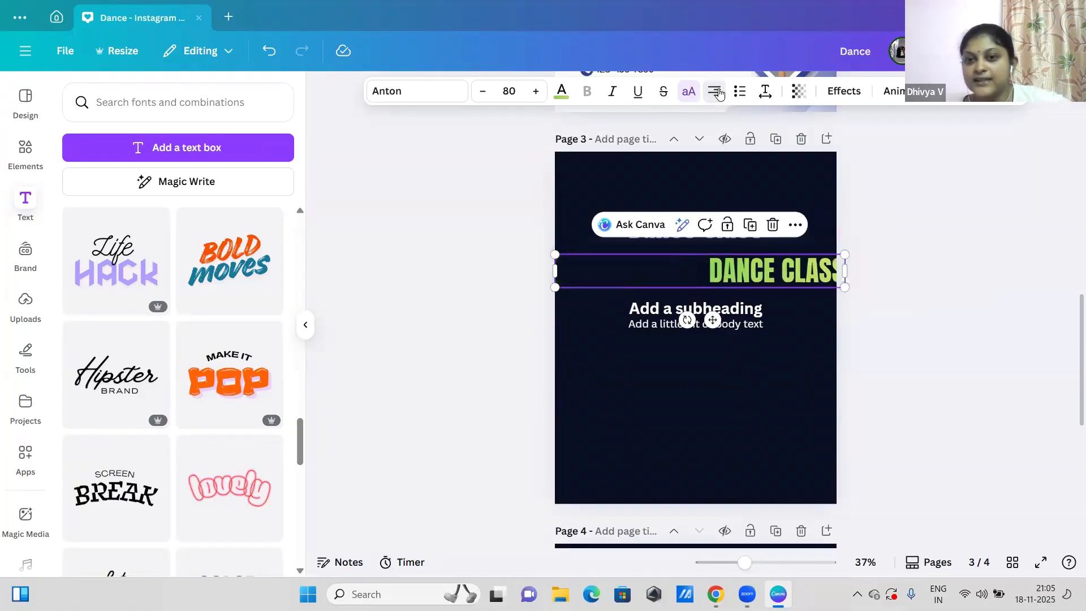
left_click(716, 92)
left_click(716, 92)
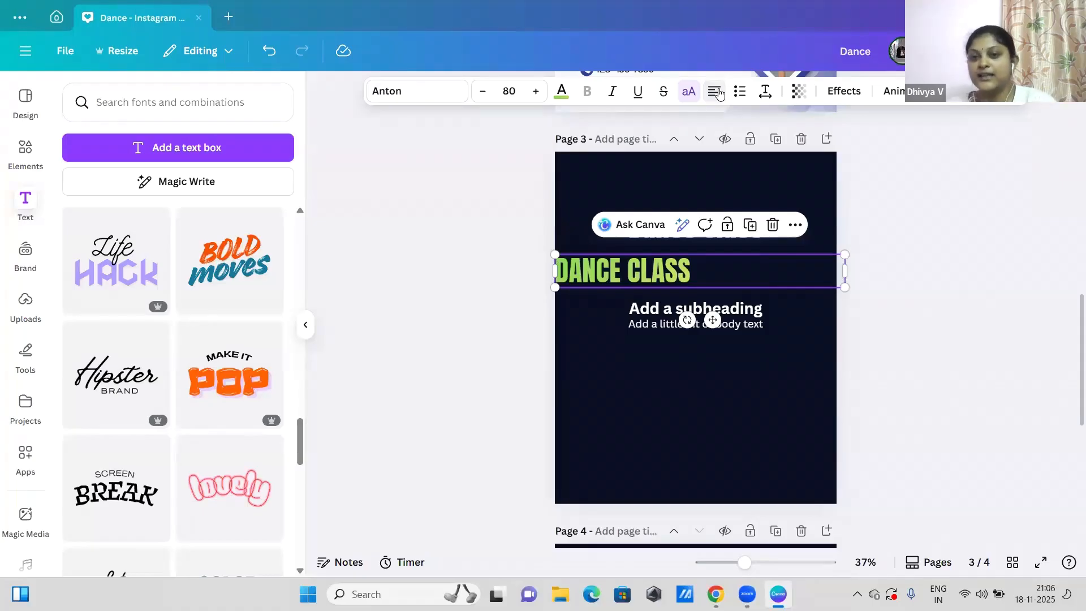
left_click(716, 92)
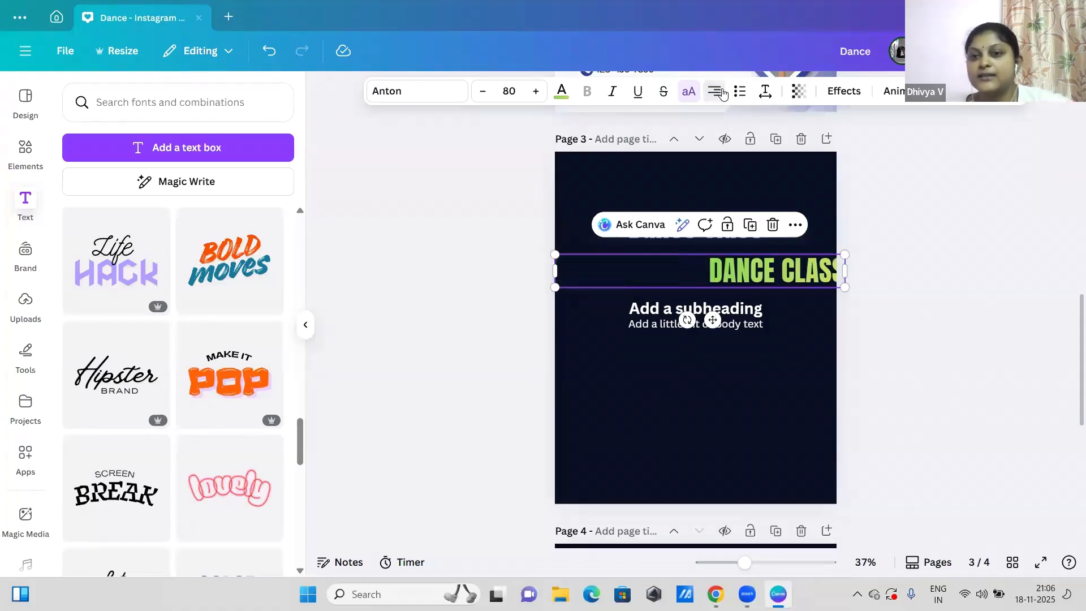
left_click(715, 92)
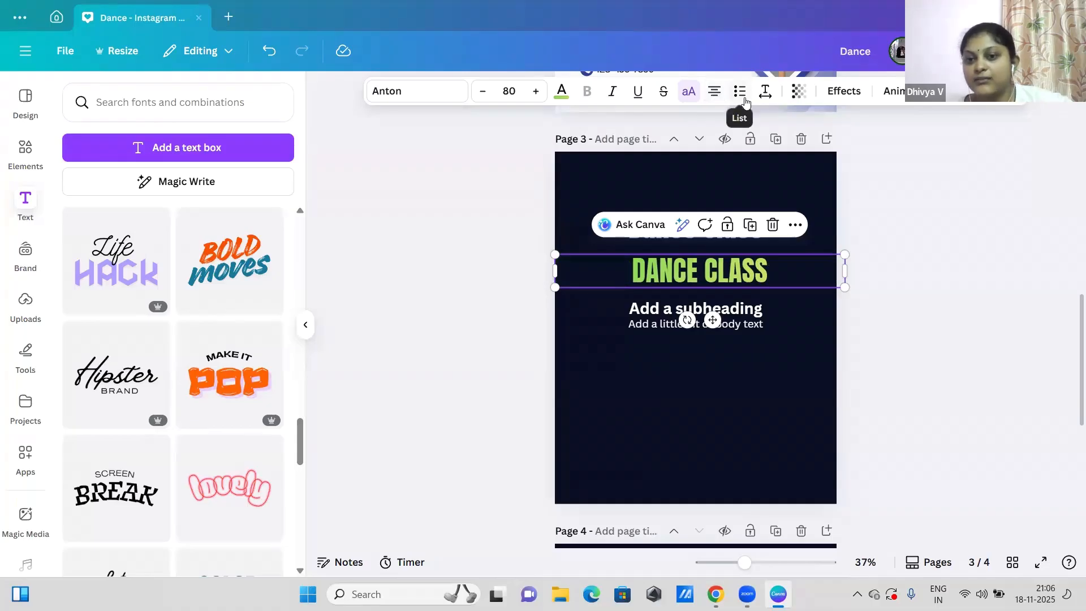
Step: Try the list formats, including the numbered list, on the green "DANCE CLASS" text and turn the list off again
left_click(742, 95)
left_click(745, 101)
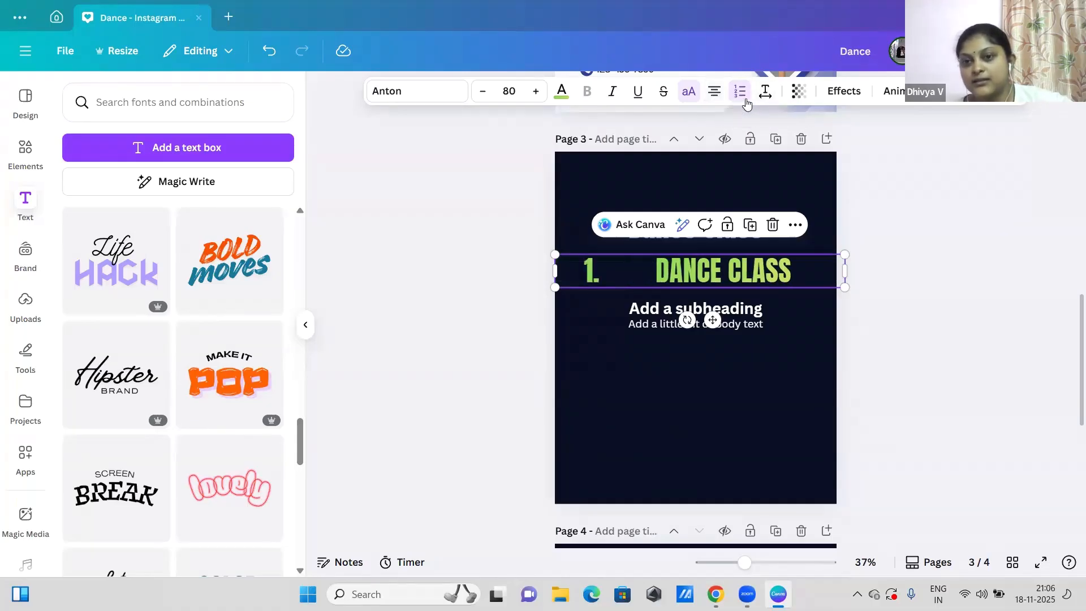
left_click(748, 103)
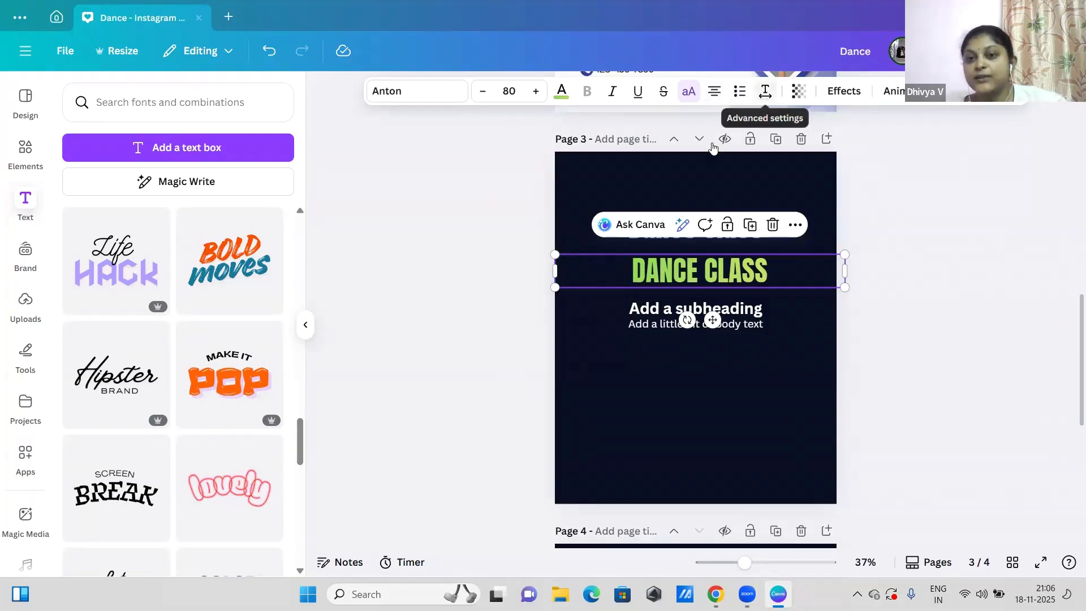
Step: Set the letter spacing of the green "DANCE CLASS" text to 258, and reopen its spacing settings
left_click(764, 94)
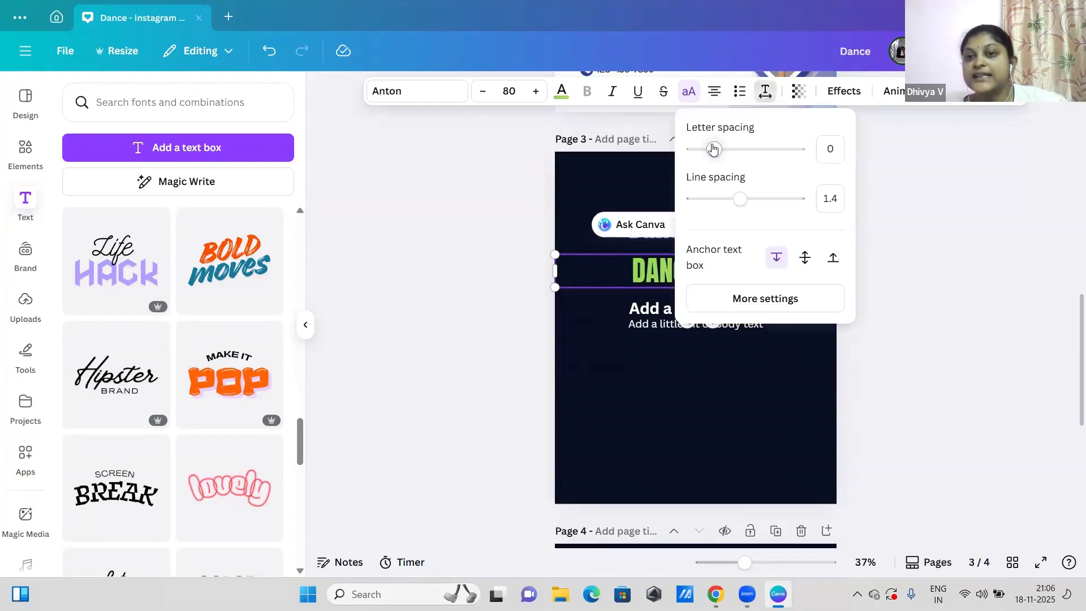
left_click(538, 188)
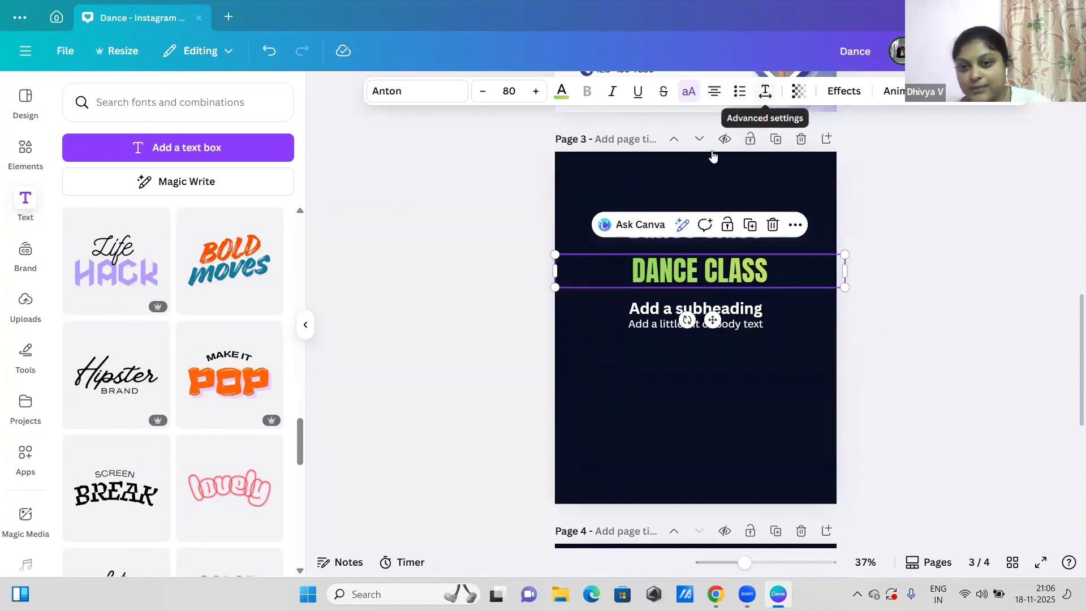
left_click(764, 96)
left_click_drag(714, 150, 743, 152)
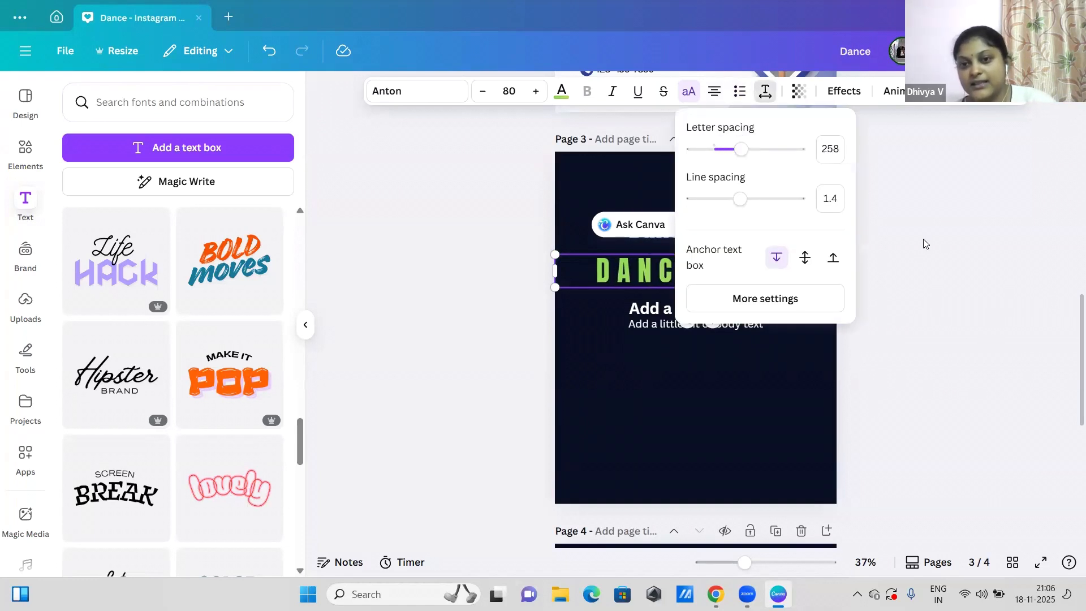
key("Escape")
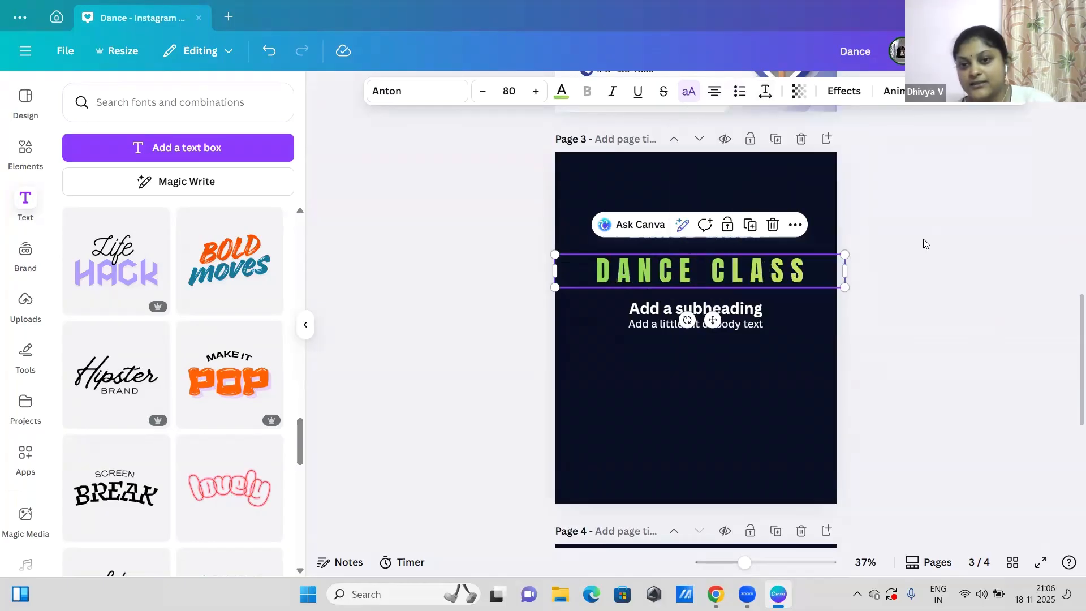
left_click(764, 95)
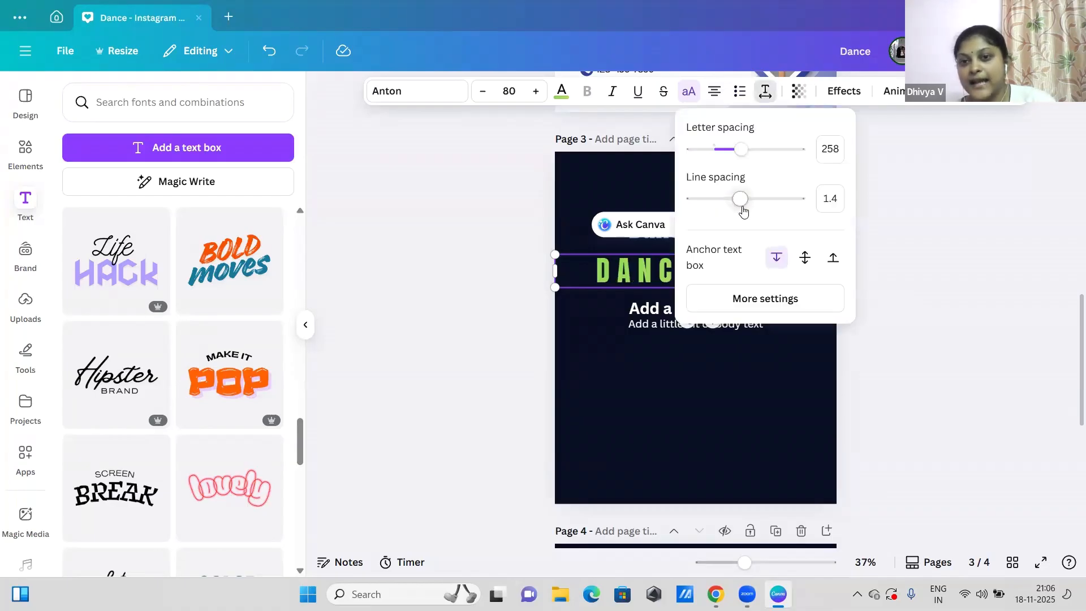
Step: Set the line spacing of the "Step into our exciting dance classes" paragraph on page 2 to 1.72
left_click_drag(789, 399, 755, 325)
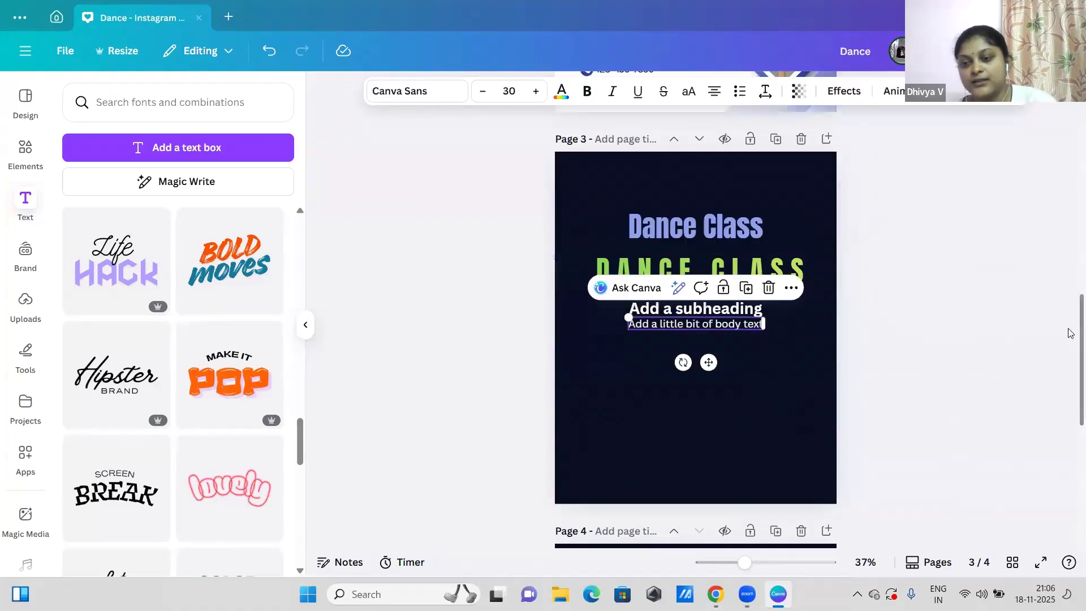
scroll(1069, 294, "up", 4)
scroll(1071, 271, "up", 1)
left_click(618, 246)
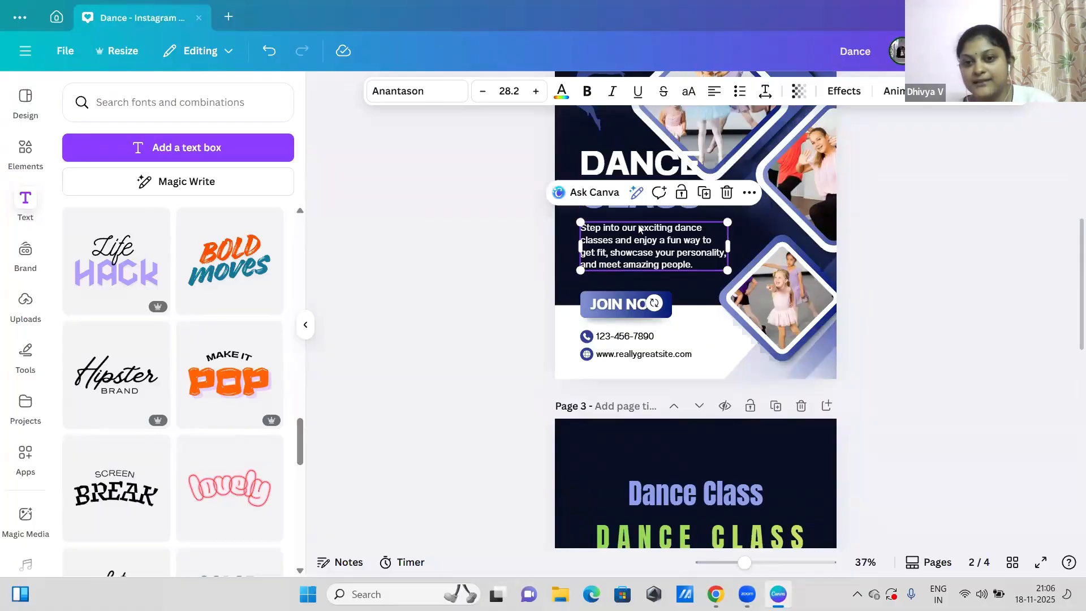
left_click(768, 94)
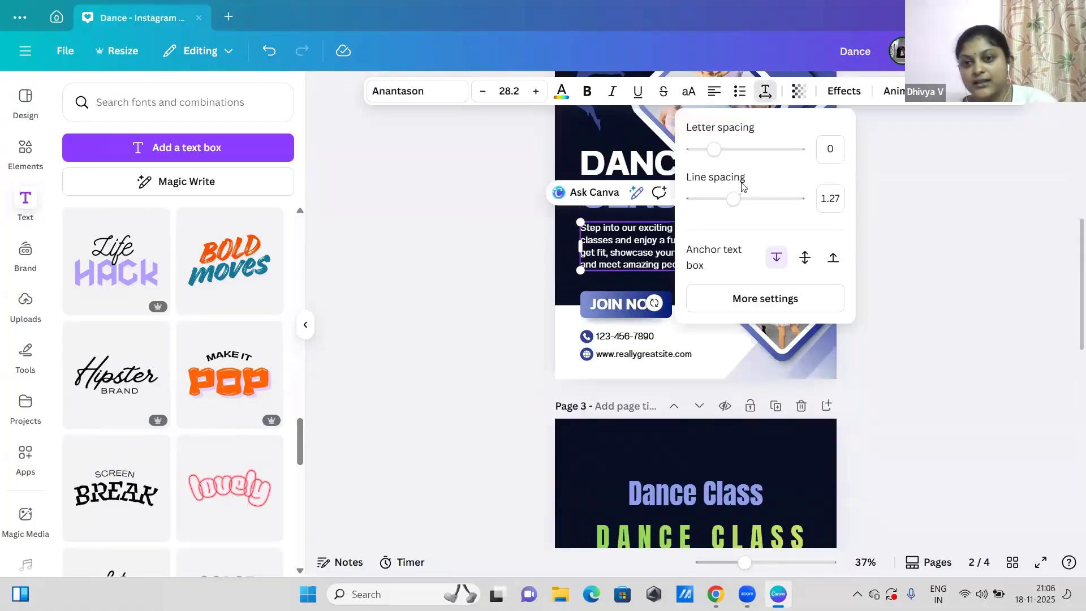
left_click_drag(733, 201, 759, 199)
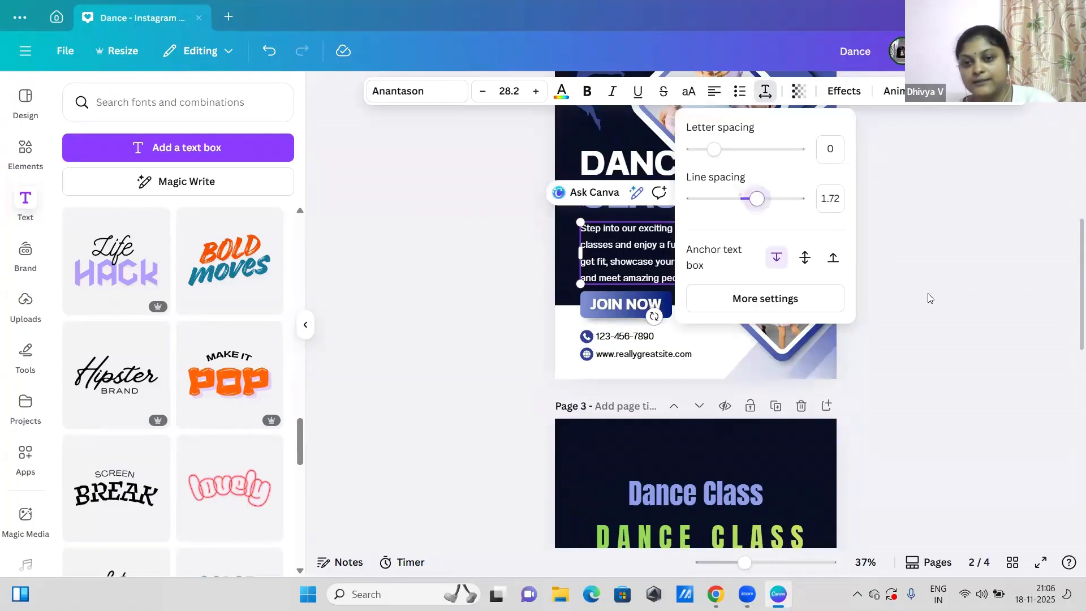
left_click(930, 298)
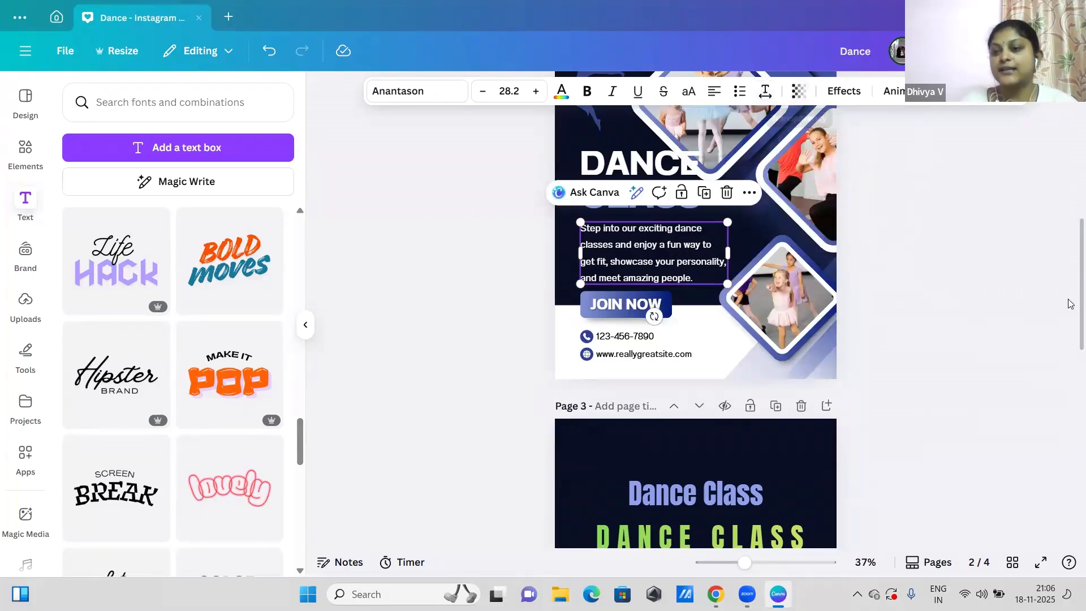
Step: Try different transparency levels on the blue diamond shape behind the upper photos on page 2
scroll(1071, 352, "down", 4)
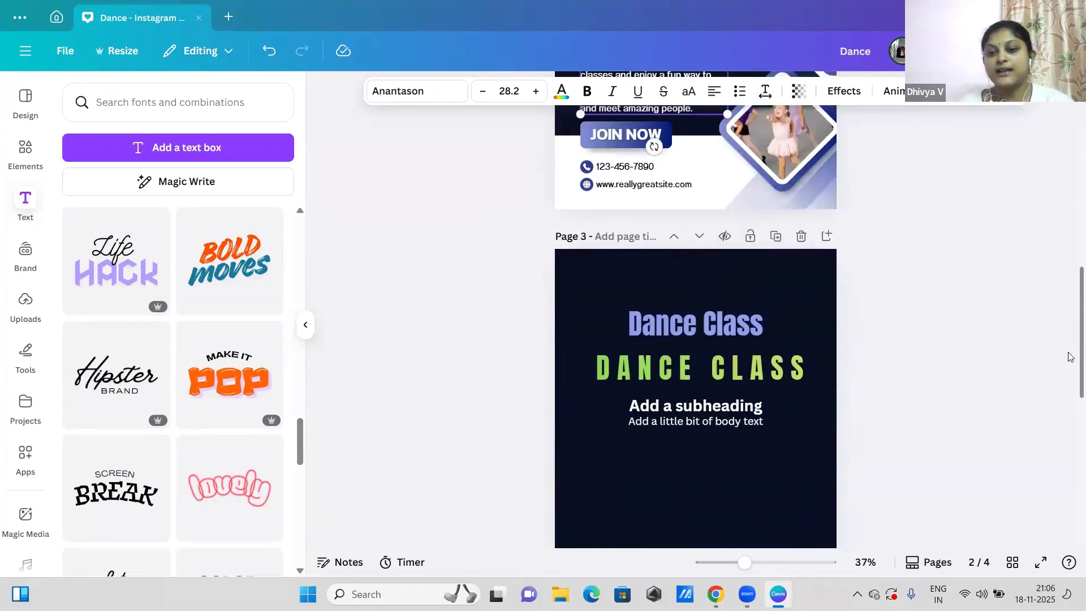
left_click(805, 98)
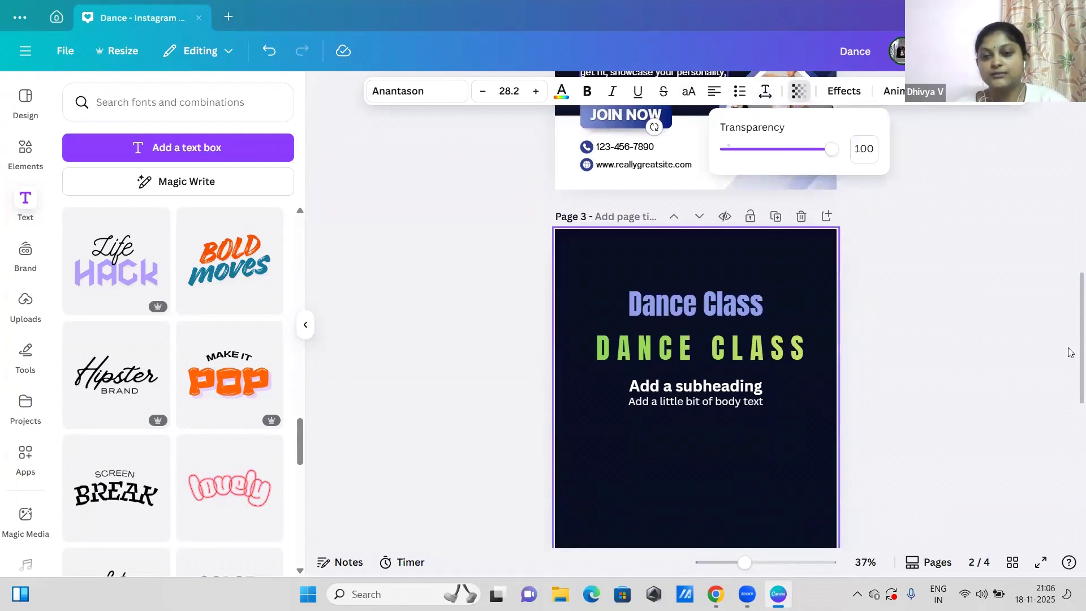
scroll(1071, 352, "up", 7)
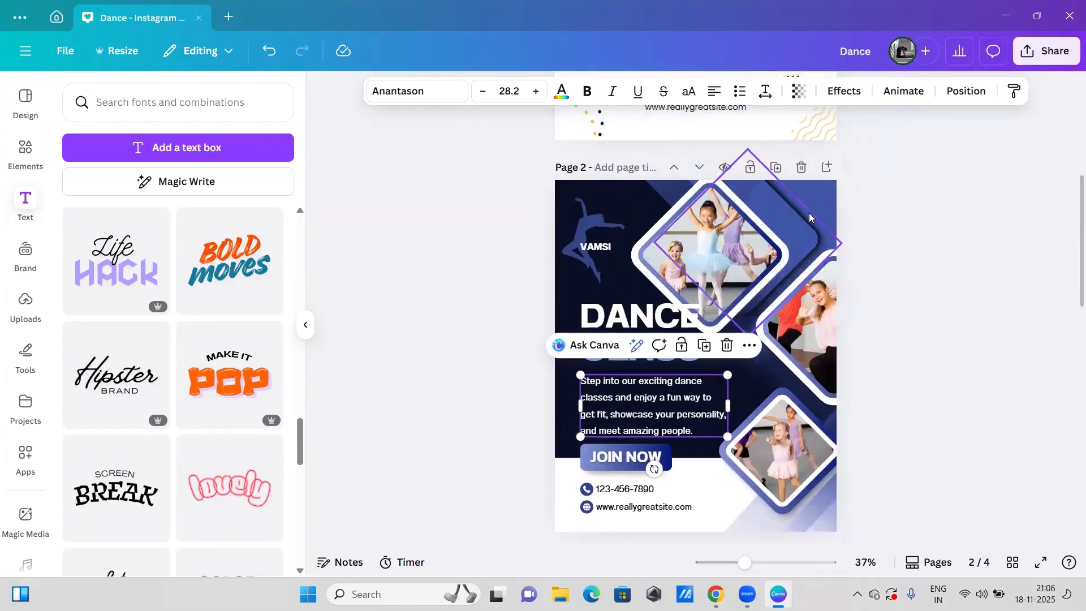
left_click(811, 217)
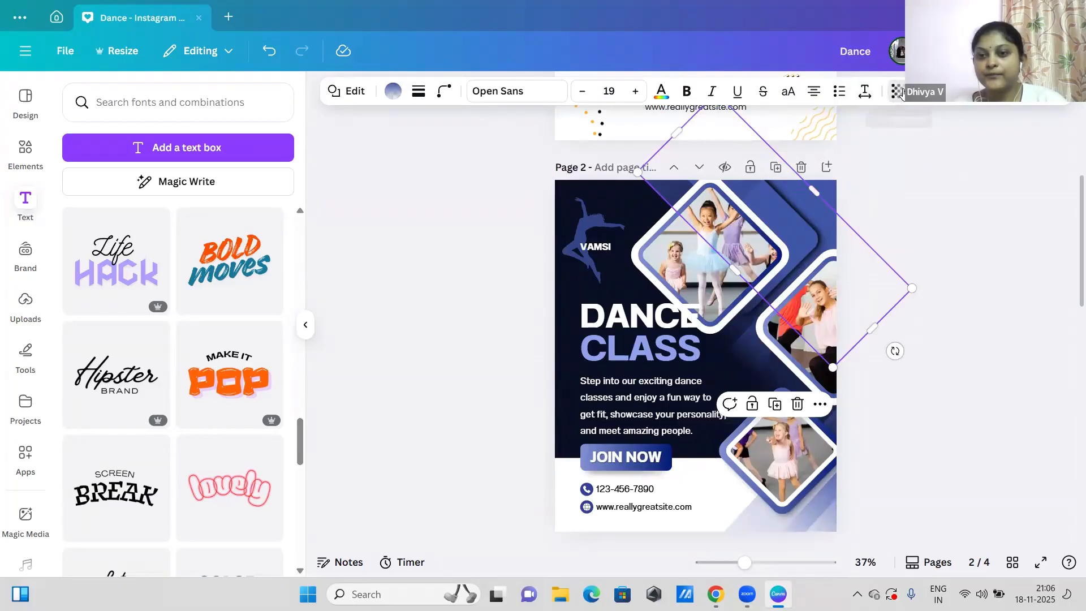
left_click_drag(894, 151, 1066, 155)
left_click_drag(931, 149, 863, 150)
Step: Set the transparency of the "CLASS" heading on page 2 to 87
left_click(607, 361)
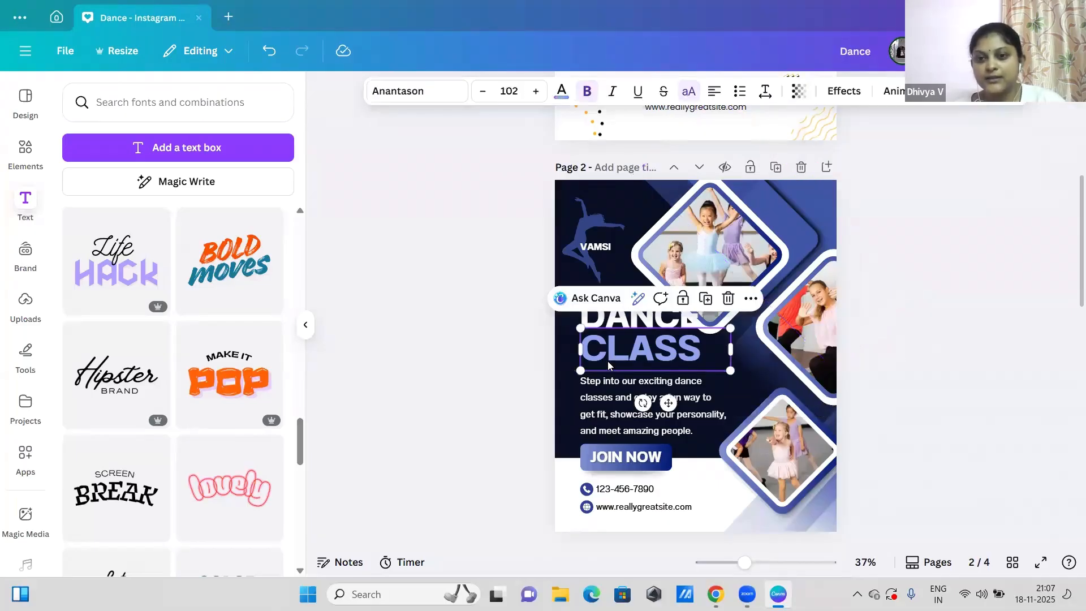
left_click(799, 91)
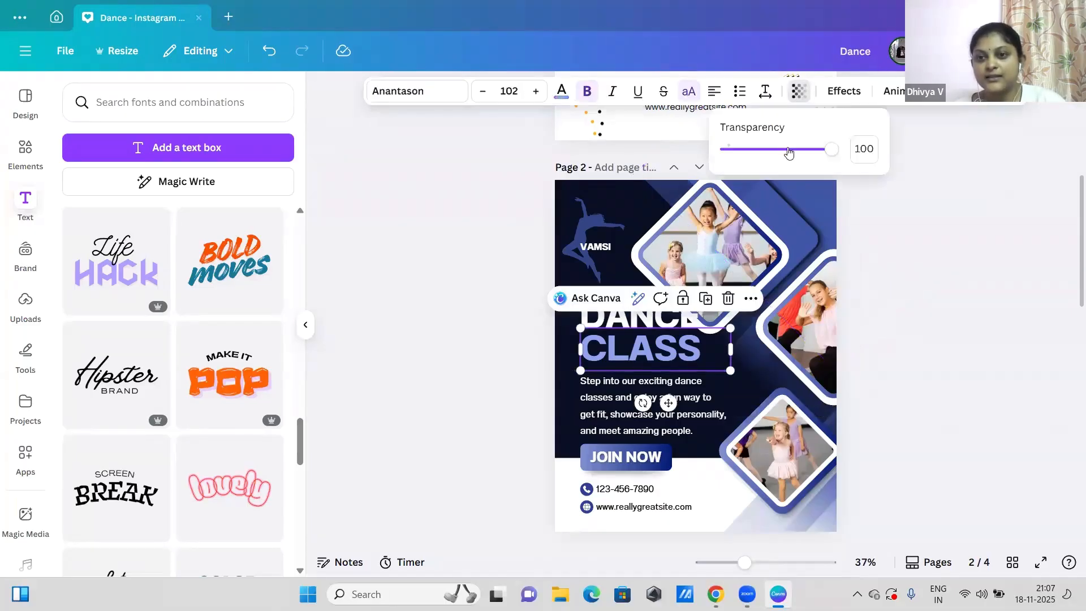
left_click_drag(830, 149, 762, 149)
mouse_move(834, 178)
left_mouse_down()
mouse_move(764, 191)
mouse_move(842, 187)
mouse_move(746, 195)
mouse_move(823, 197)
mouse_move(784, 197)
mouse_move(820, 180)
left_mouse_up()
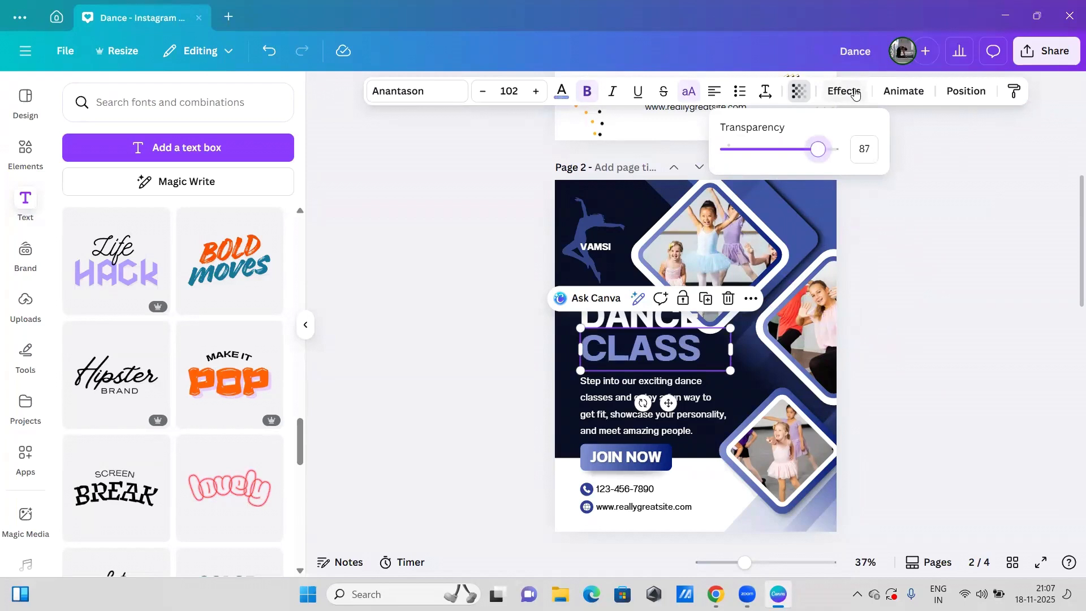
Step: Apply the Shadow effect to the green "DANCE CLASS" text on page 3, trying white and then yellow-orange as the shadow color
scroll(1060, 377, "down", 5)
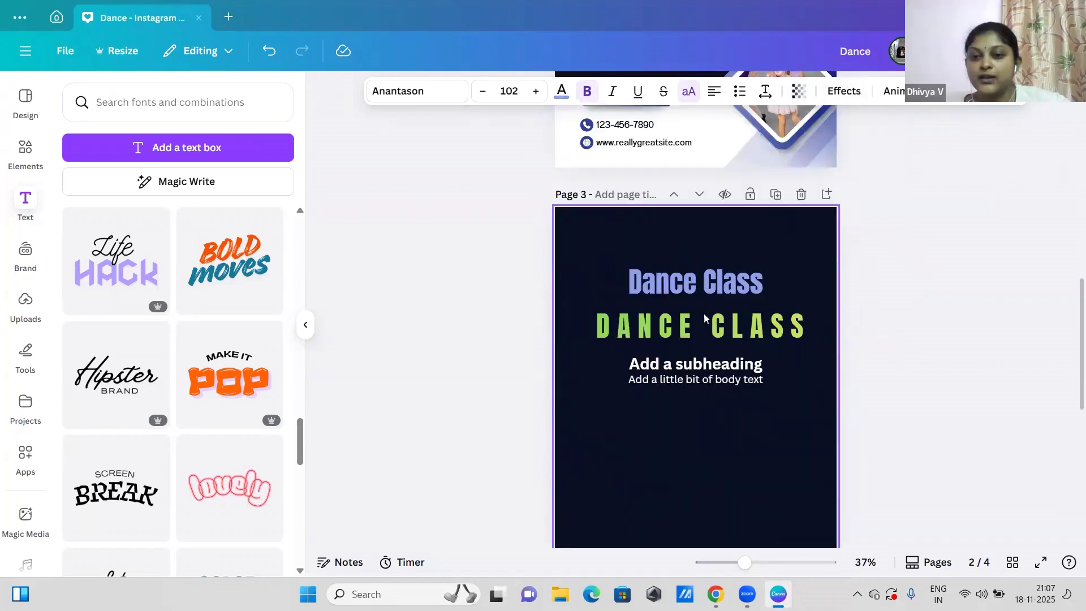
left_click(704, 311)
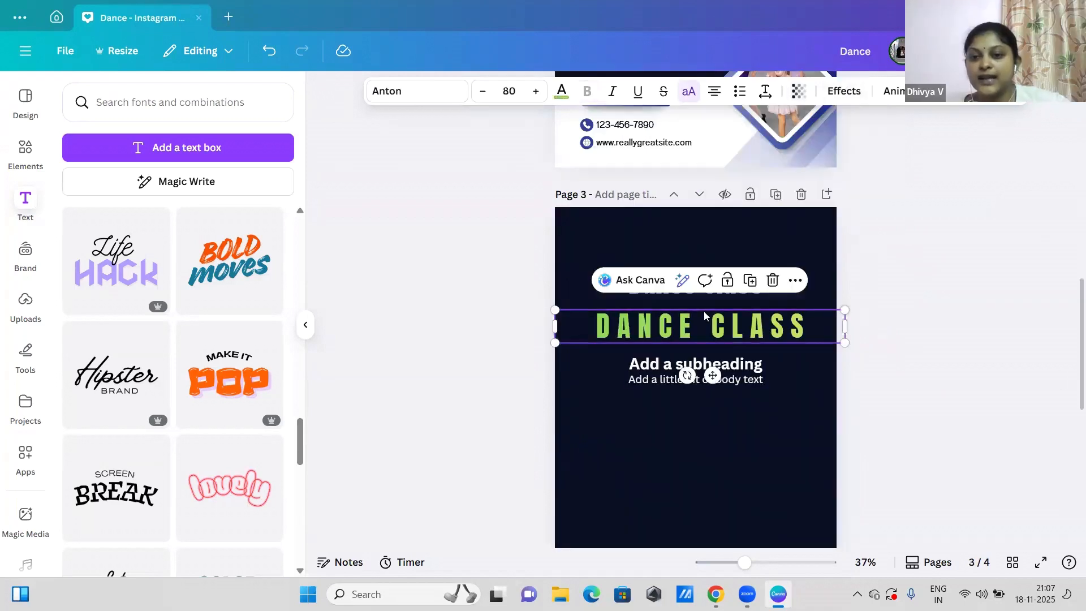
left_click(844, 92)
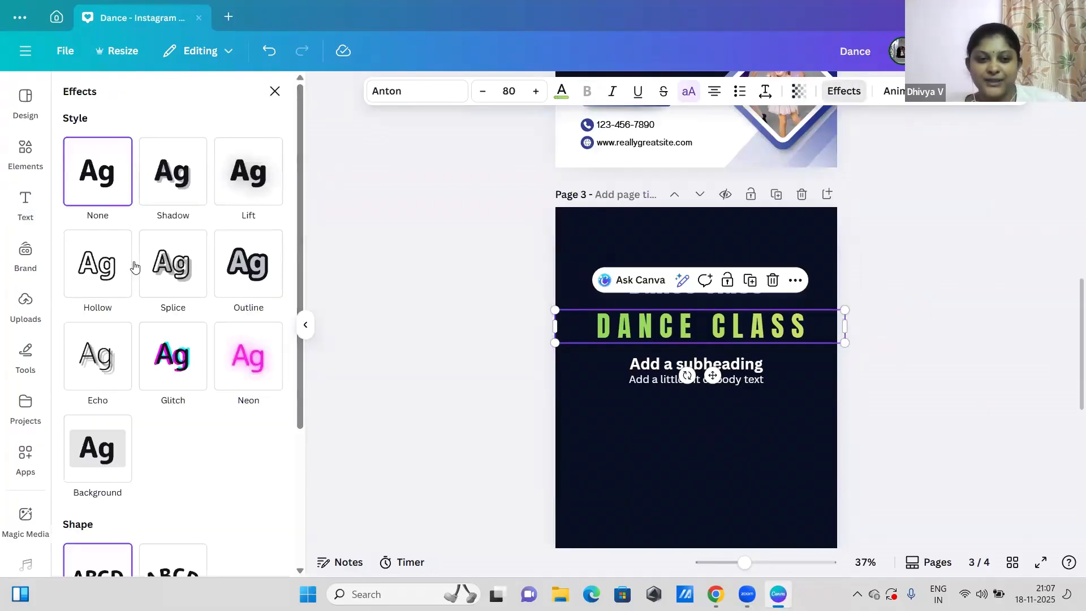
left_click(179, 195)
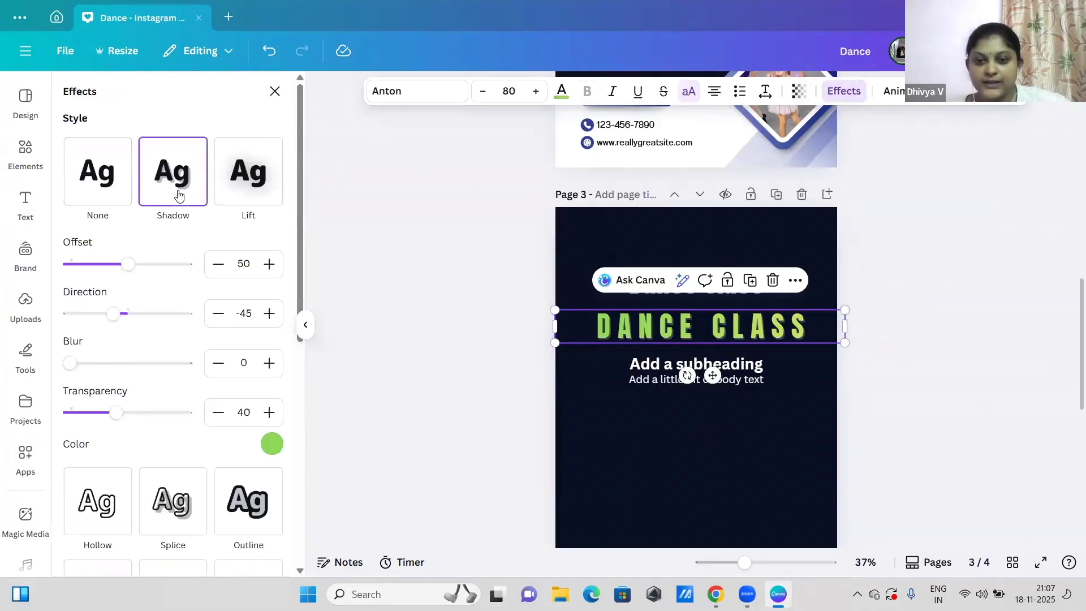
left_click(272, 445)
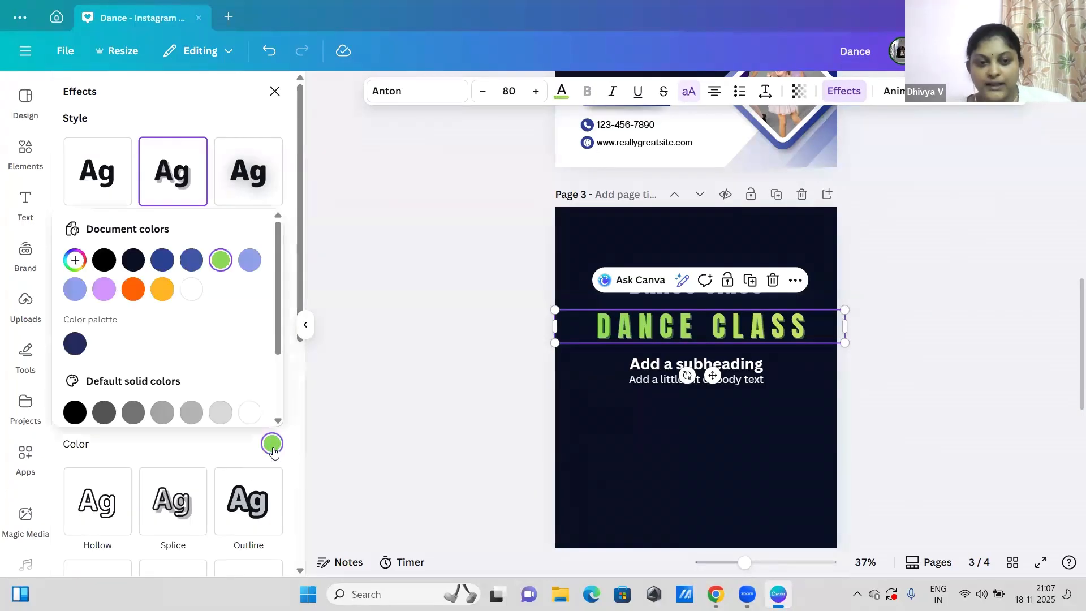
left_click(198, 299)
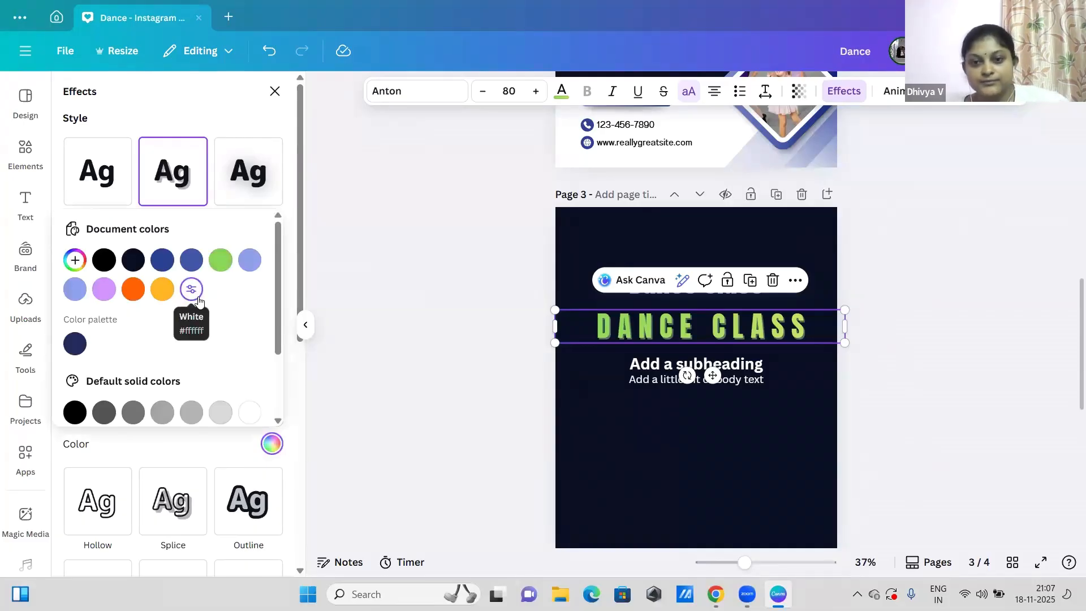
left_click(161, 291)
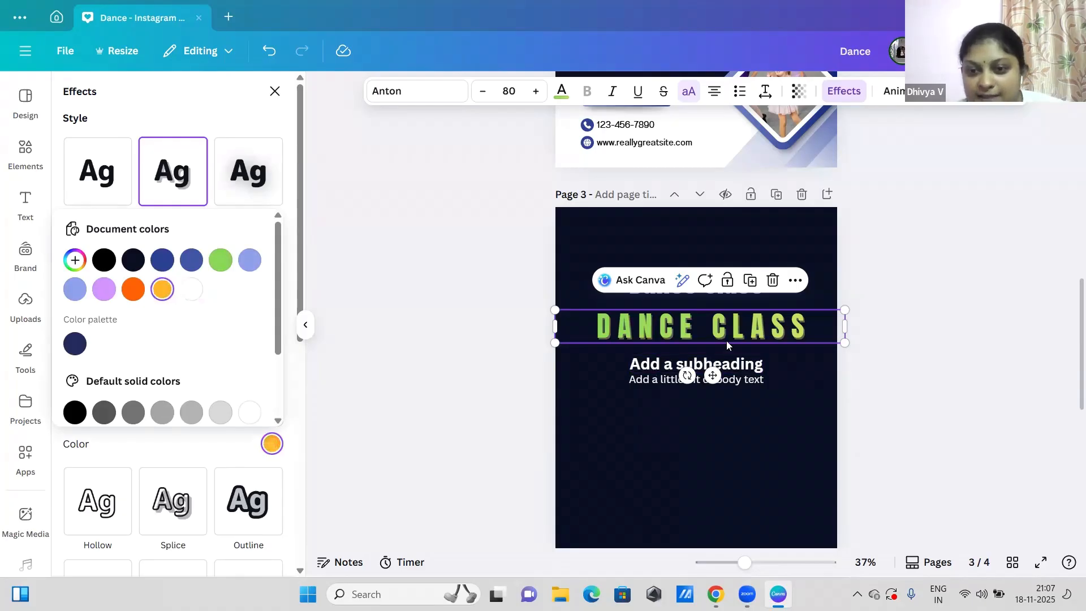
Step: Examine the shadow of the green "DANCE CLASS" text close up and from farther away
scroll(727, 342, "up", 5)
scroll(727, 341, "up", 3)
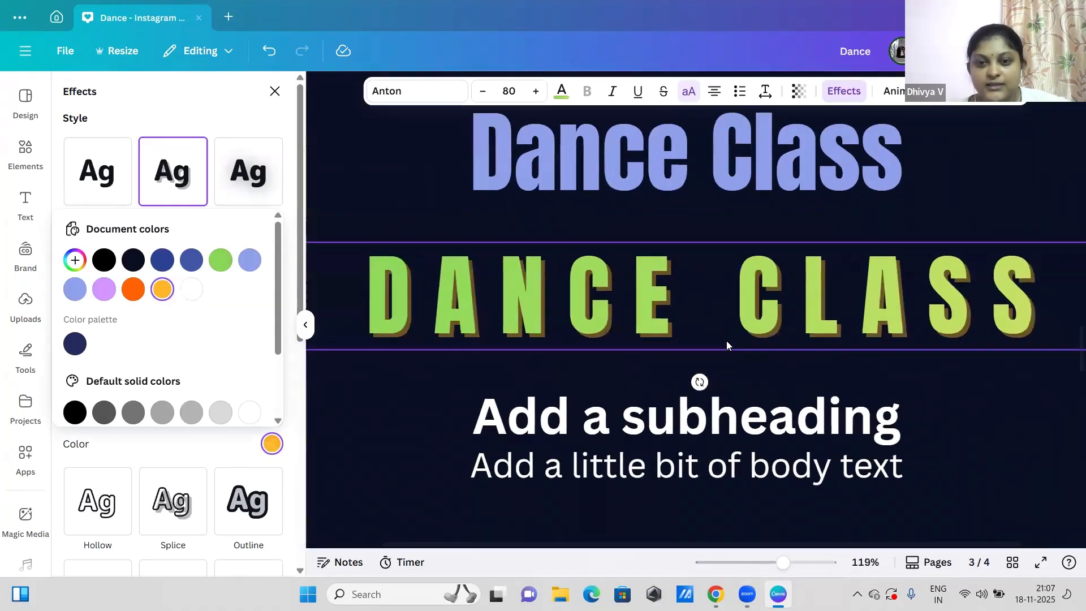
scroll(727, 341, "down", 4)
scroll(726, 341, "up", 4)
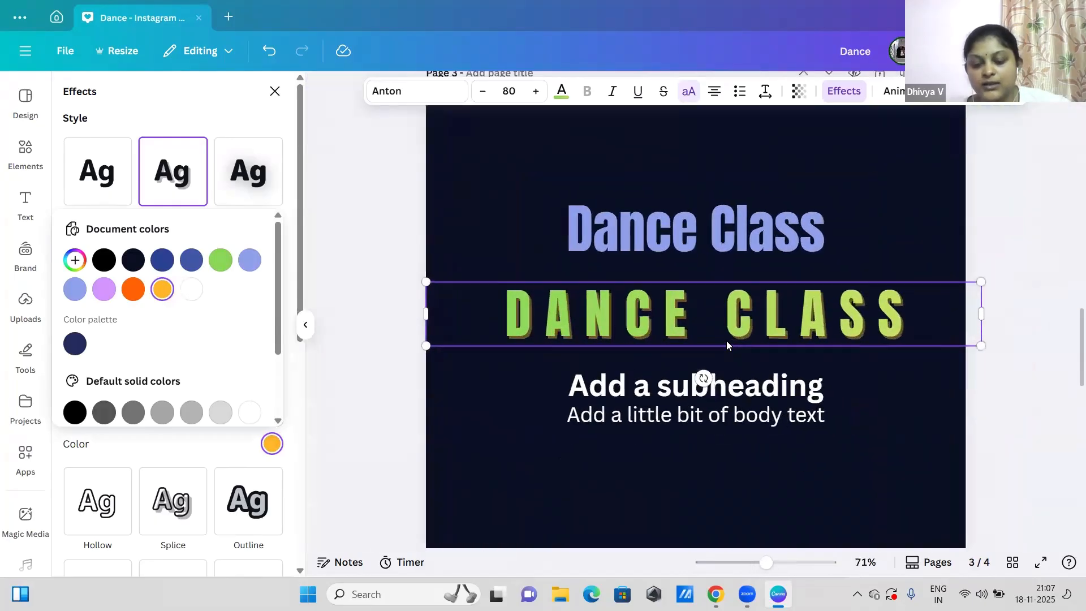
scroll(727, 341, "down", 4)
scroll(727, 340, "up", 4)
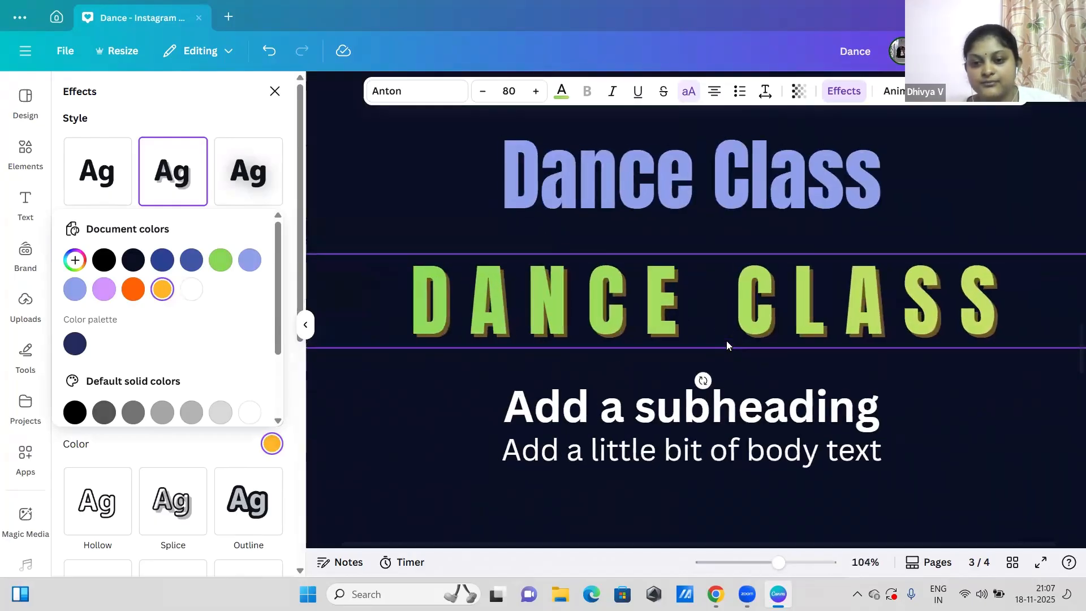
scroll(703, 359, "down", 2)
scroll(711, 388, "up", 4)
scroll(704, 368, "down", 5)
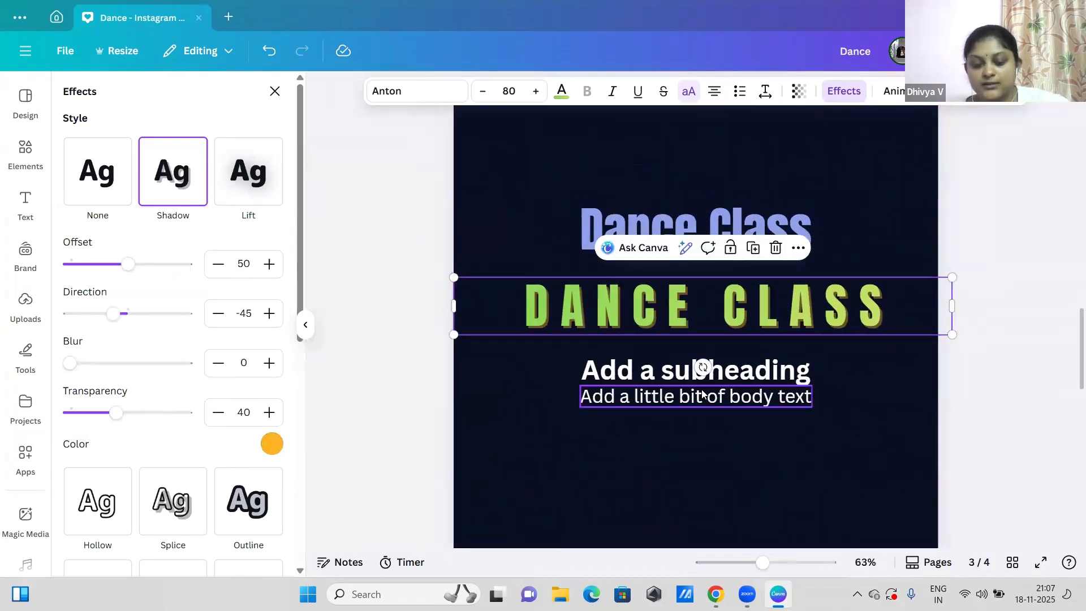
scroll(704, 394, "up", 4)
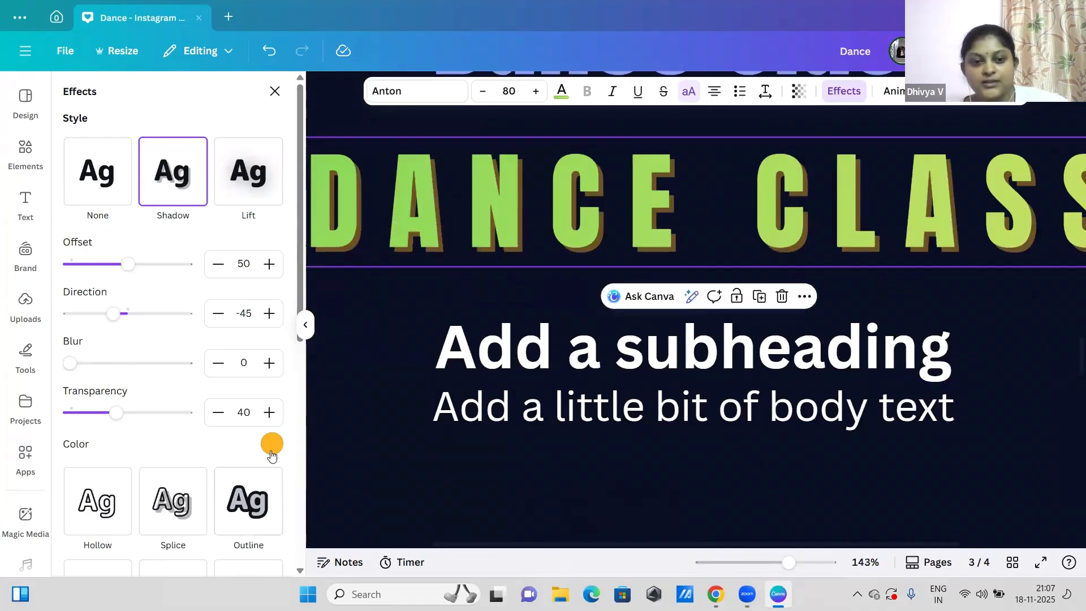
Step: Try light blue, black and white as the shadow color of the green "DANCE CLASS" text, and settle on orange #ff6105
left_click(272, 444)
left_click(250, 259)
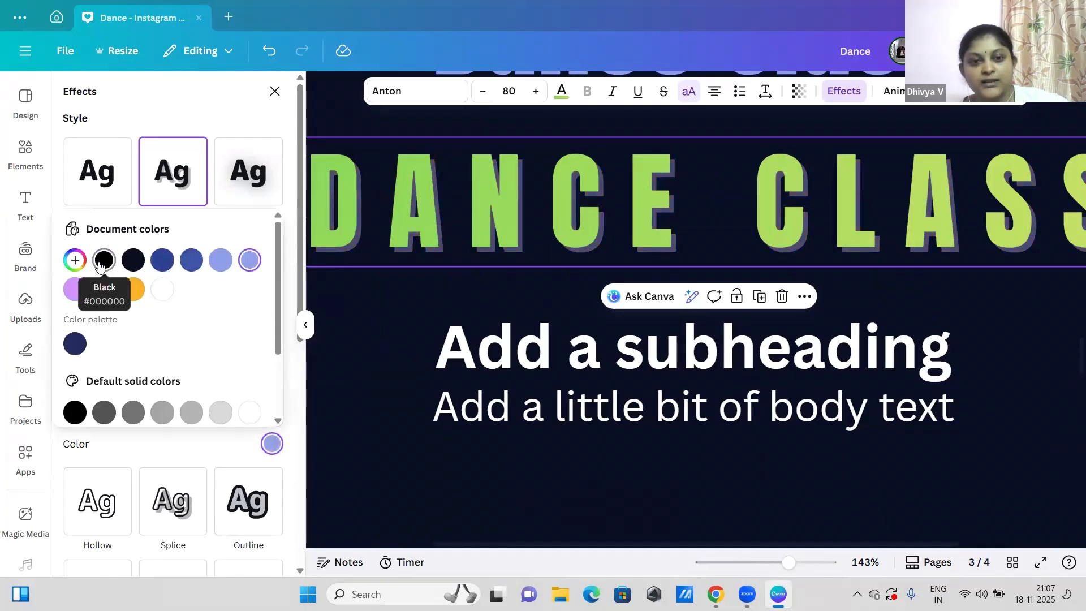
left_click(104, 260)
left_click(163, 290)
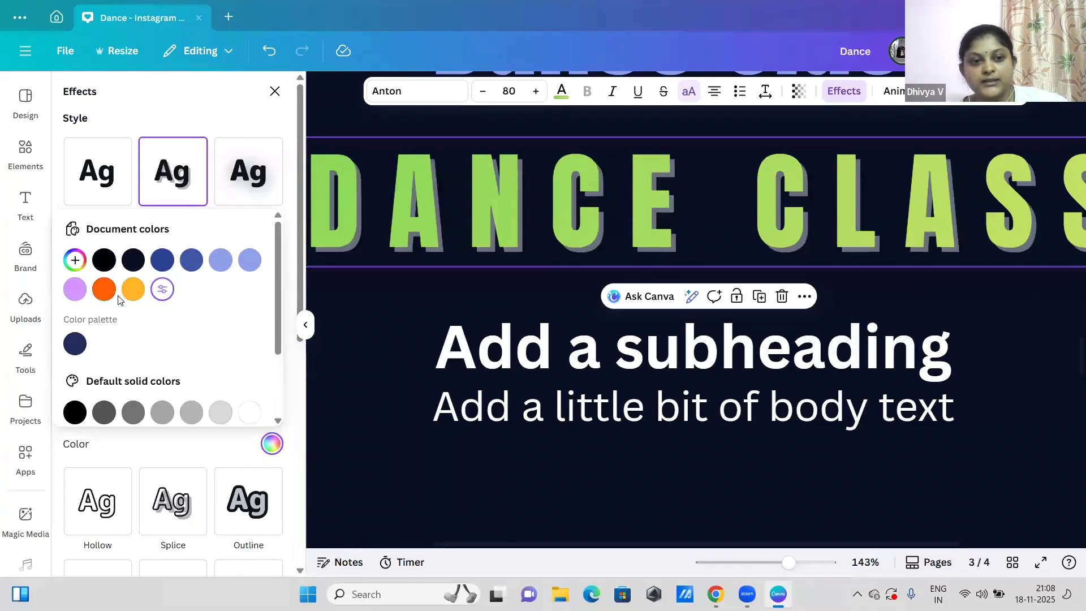
left_click(105, 290)
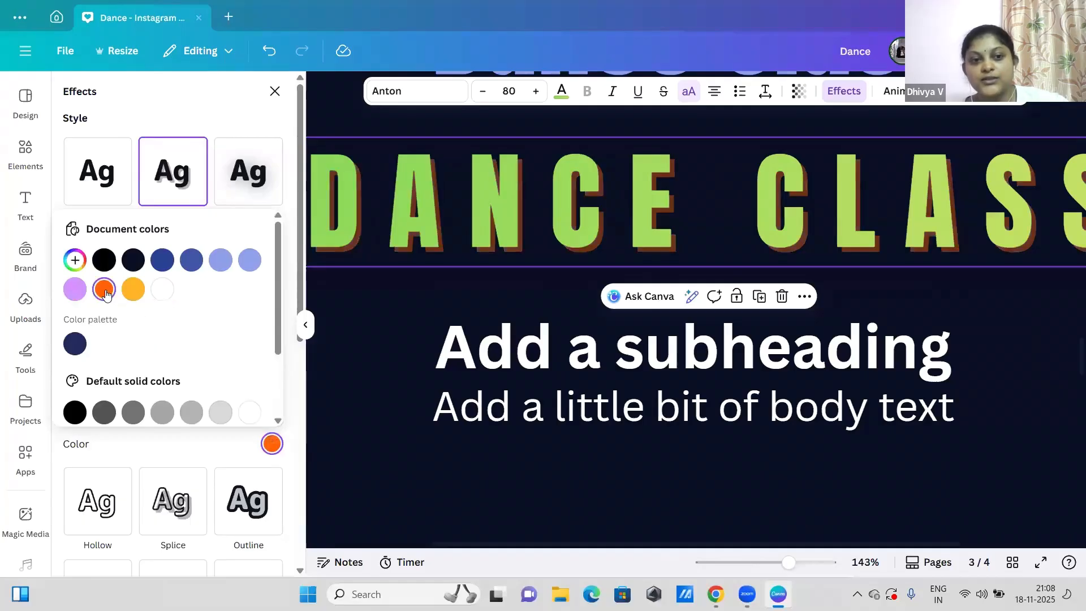
left_click(237, 442)
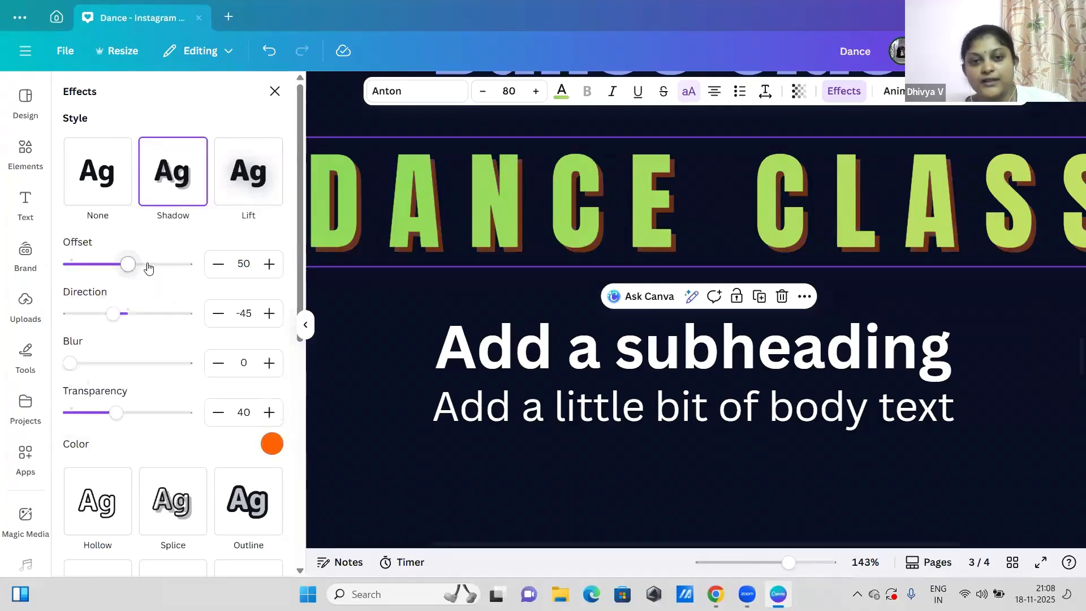
Step: Set the "DANCE CLASS" shadow's offset to 70, direction to -105, blur to 40 and transparency to 53
left_click_drag(128, 264, 93, 328)
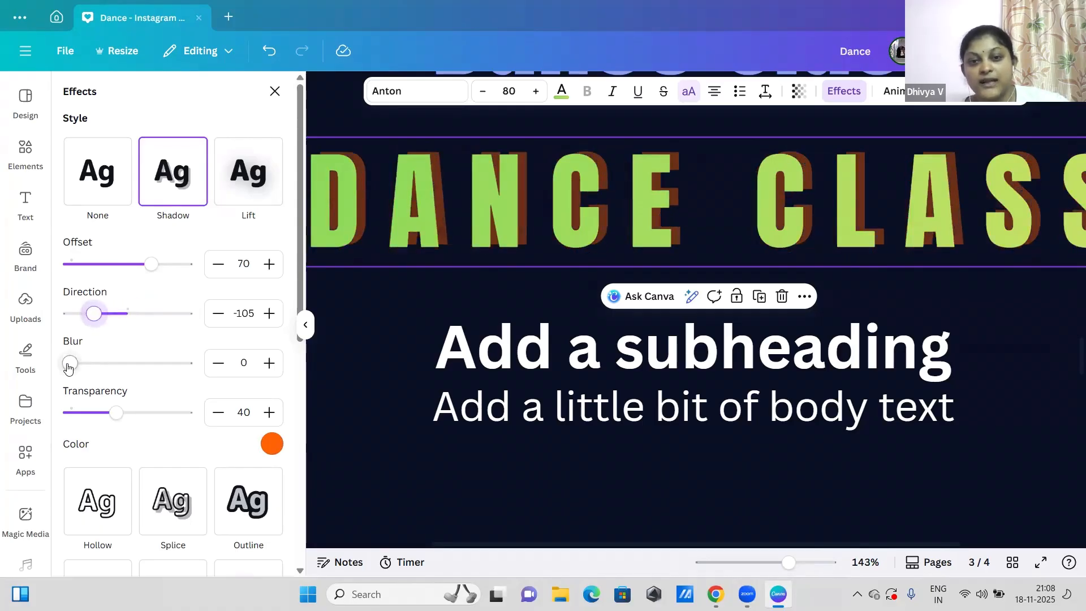
left_click_drag(103, 370, 221, 421)
left_click_drag(68, 413, 135, 433)
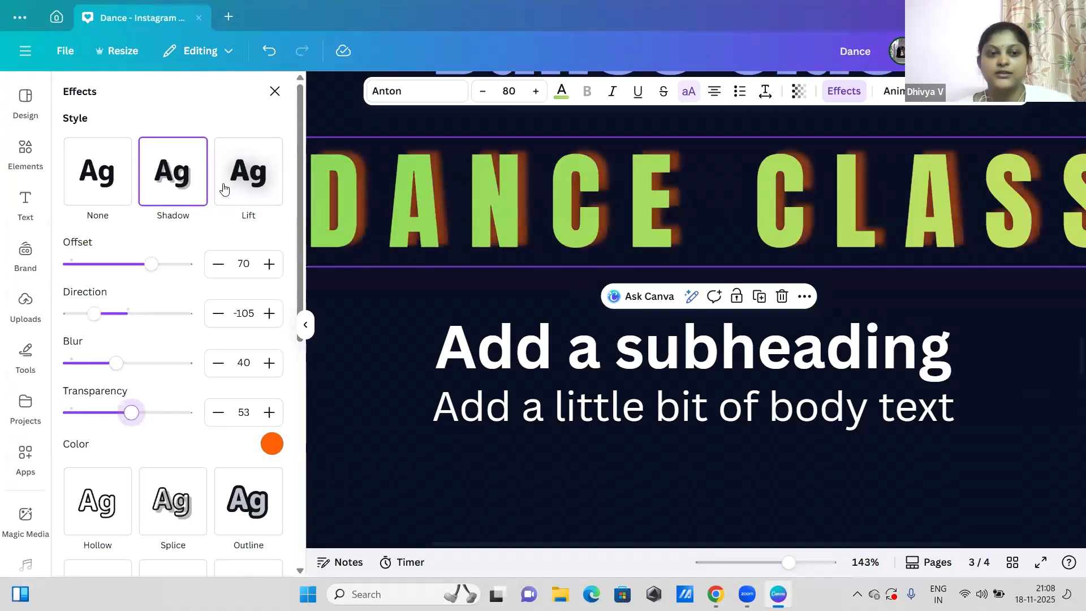
Step: Try the Lift effect at intensity 55, Hollow and Outline on the green "DANCE CLASS" text, and switch it to Glitch
left_click(263, 181)
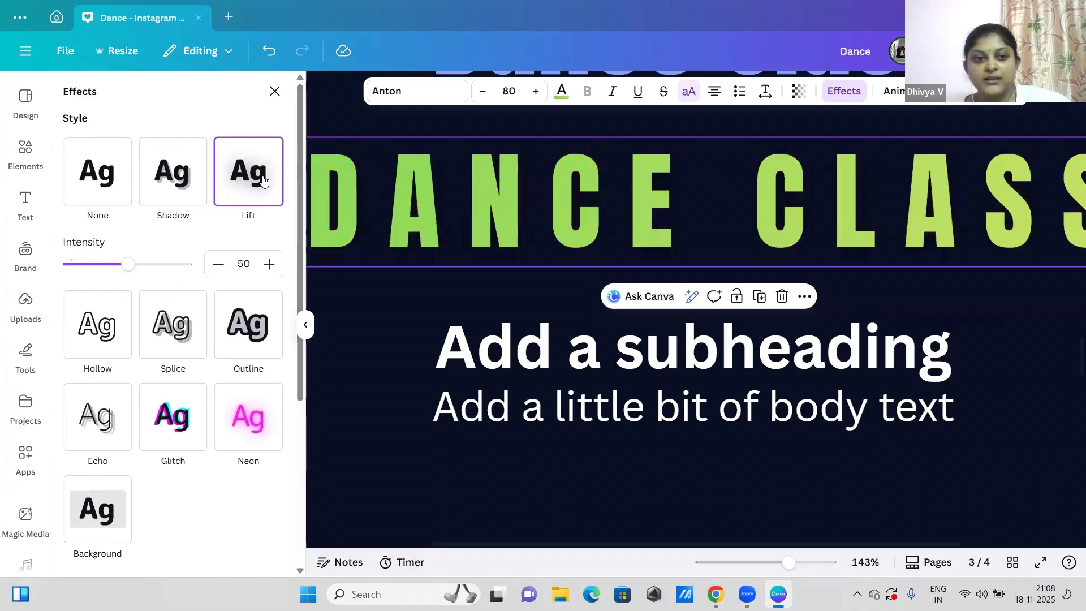
mouse_move(130, 265)
left_mouse_down()
mouse_move(236, 262)
mouse_move(134, 271)
left_mouse_up()
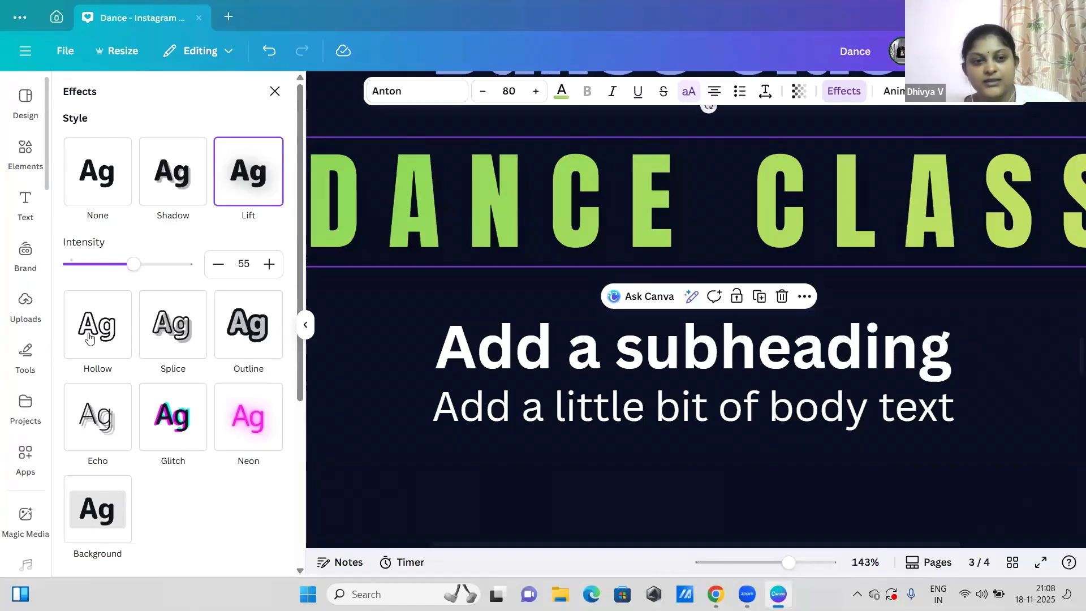
left_click(98, 325)
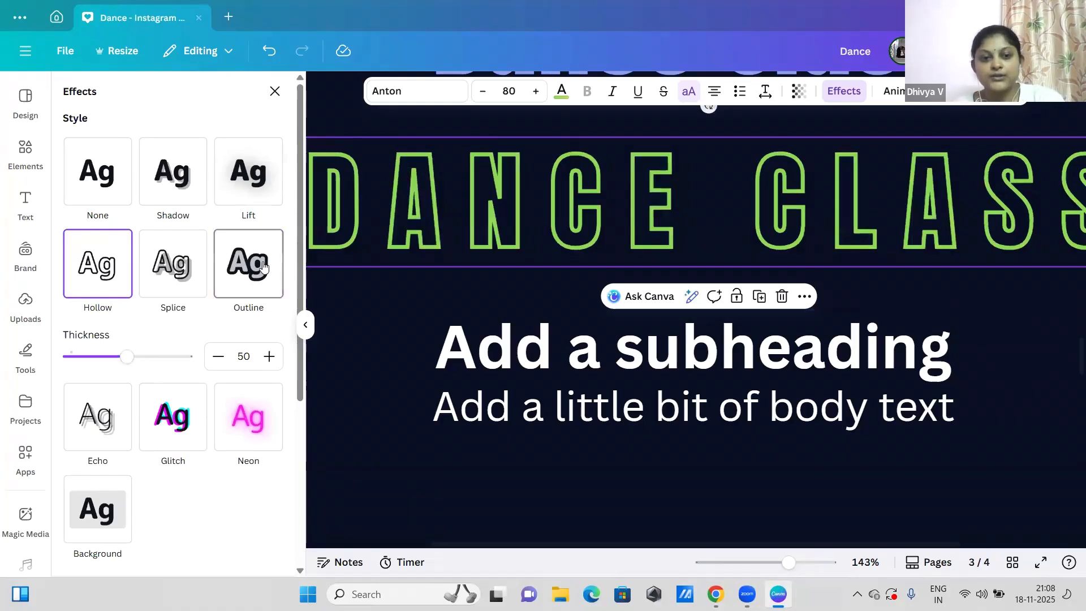
left_click(264, 267)
left_click_drag(303, 272, 298, 380)
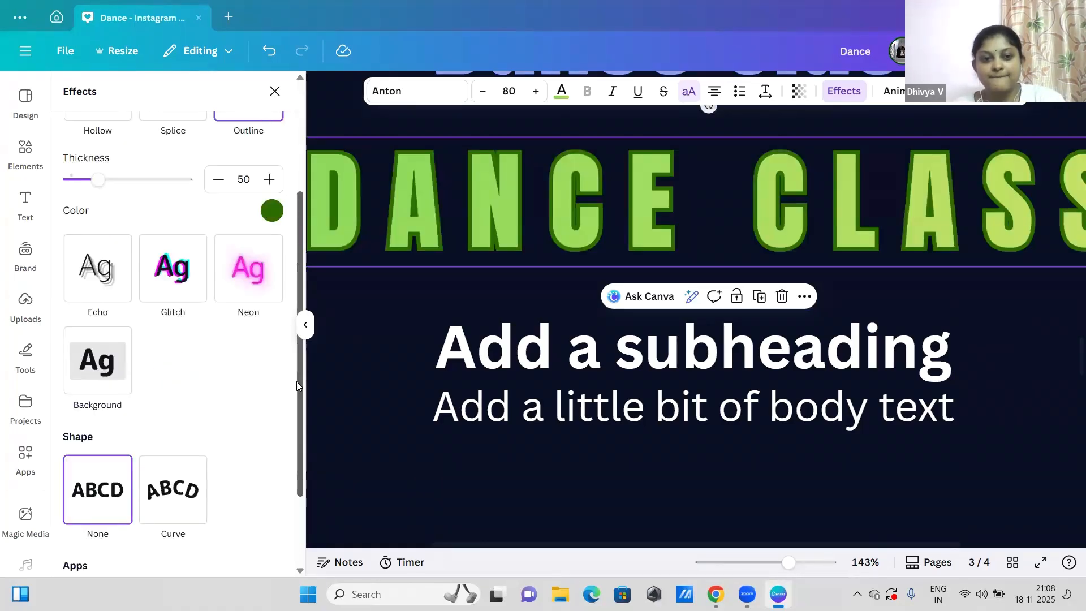
left_click(189, 251)
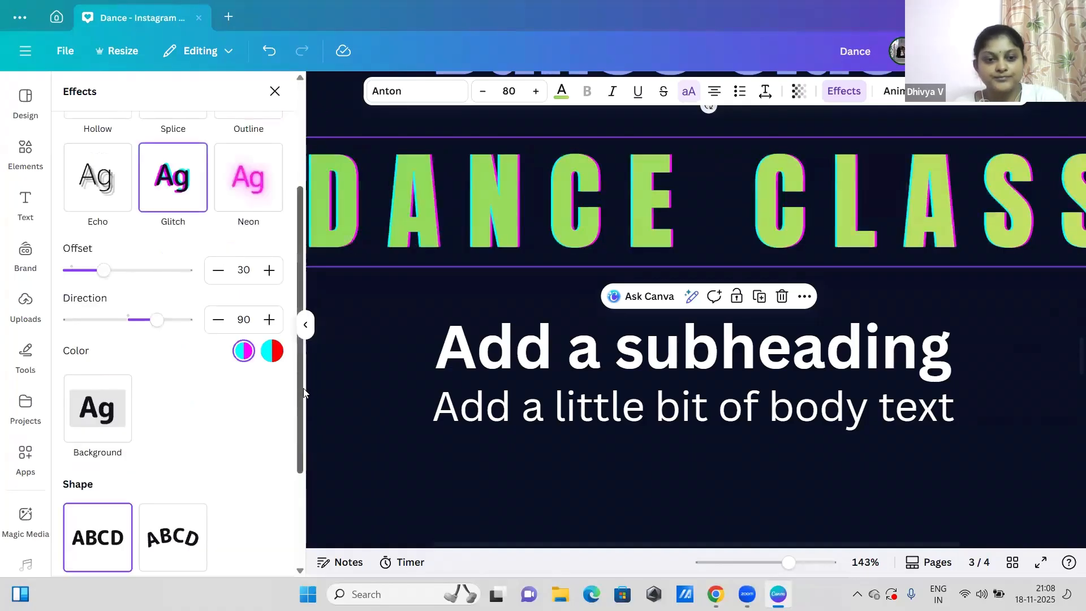
Step: Replace the Glitch effect on the green "DANCE CLASS" text with the Background effect
scroll(113, 351, "down", 2)
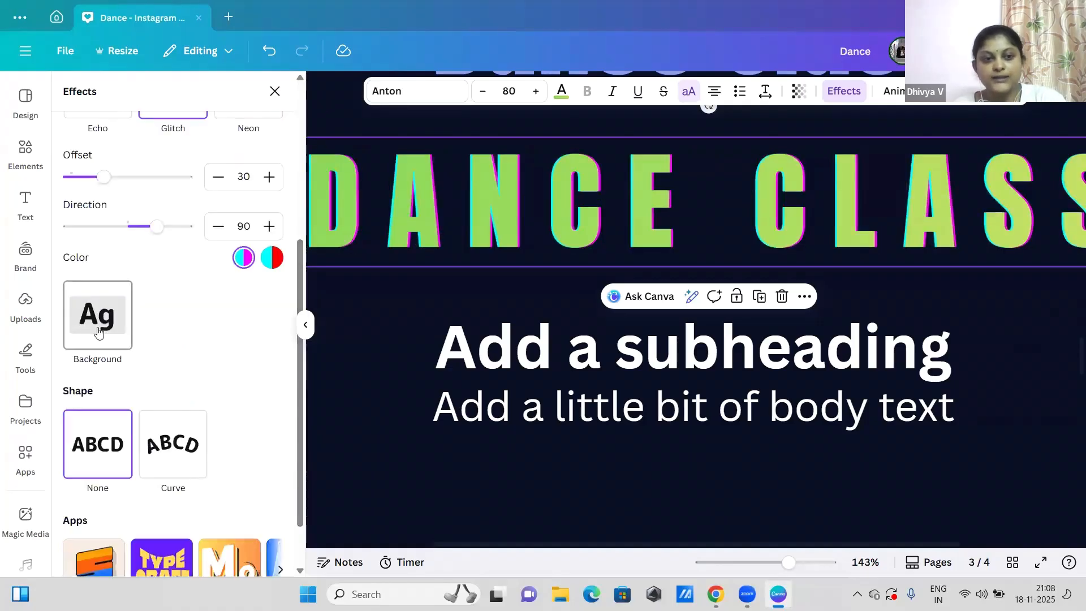
left_click(98, 333)
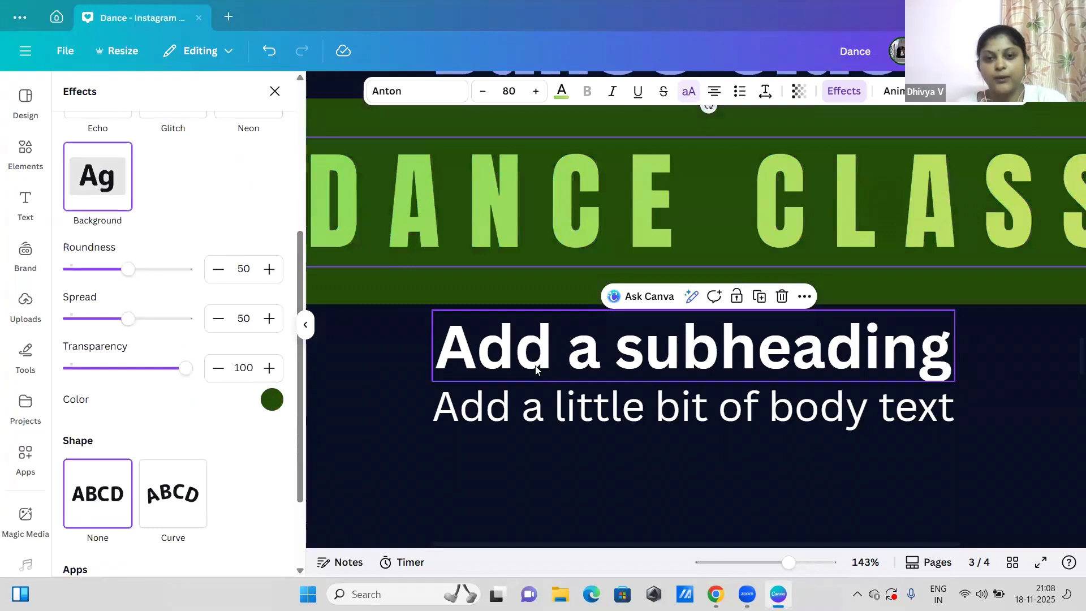
scroll(536, 369, "down", 5)
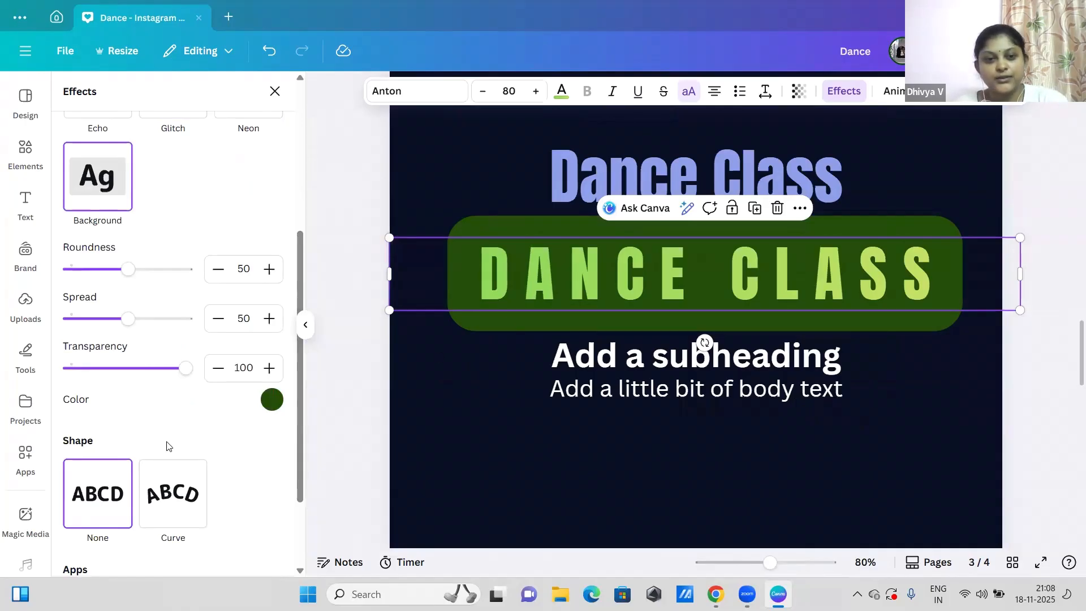
Step: Try white and orange #ffb525 as the "DANCE CLASS" background color, settle on the darker orange #ff6105, and apply the Curve shape
left_click(271, 400)
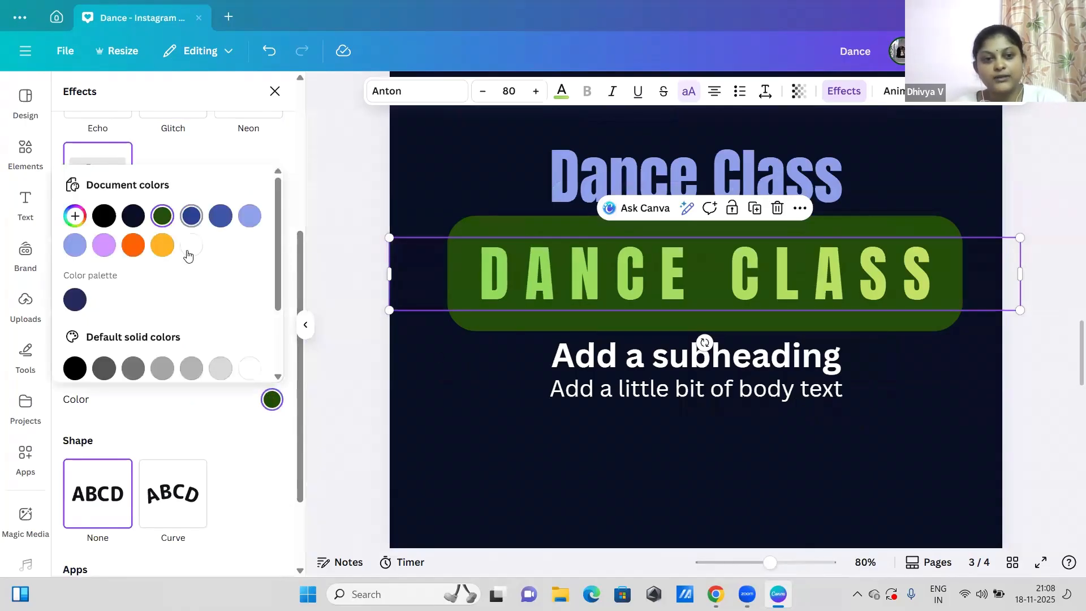
left_click(188, 249)
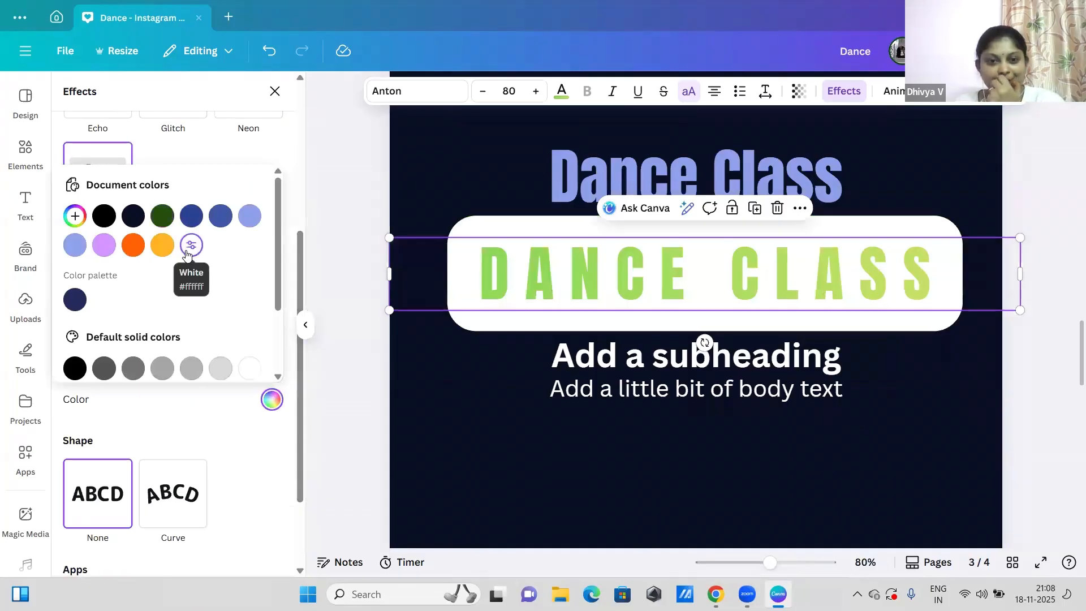
left_click(160, 247)
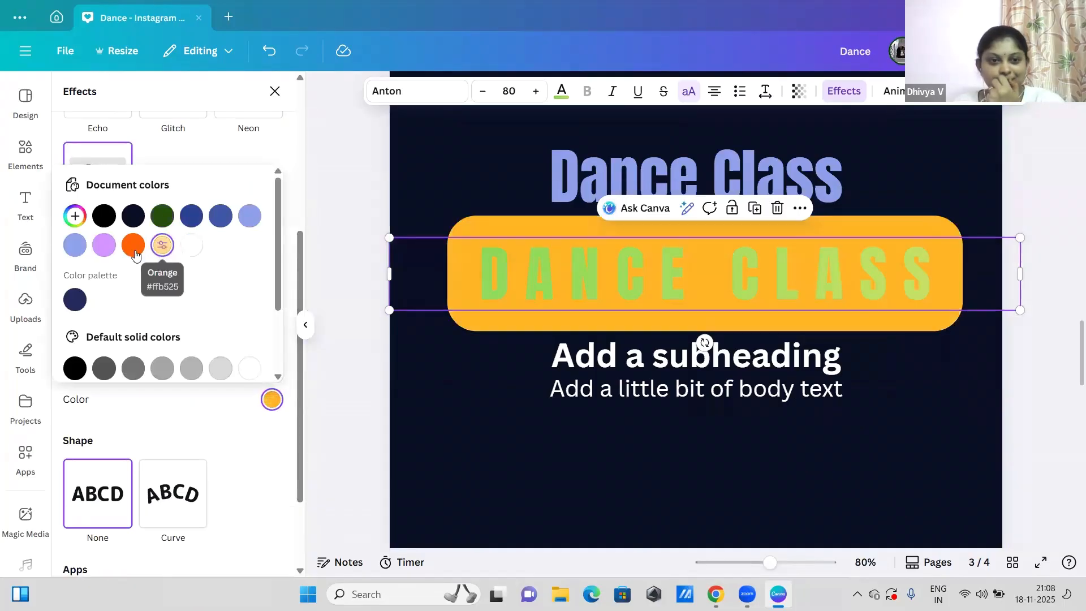
left_click(133, 246)
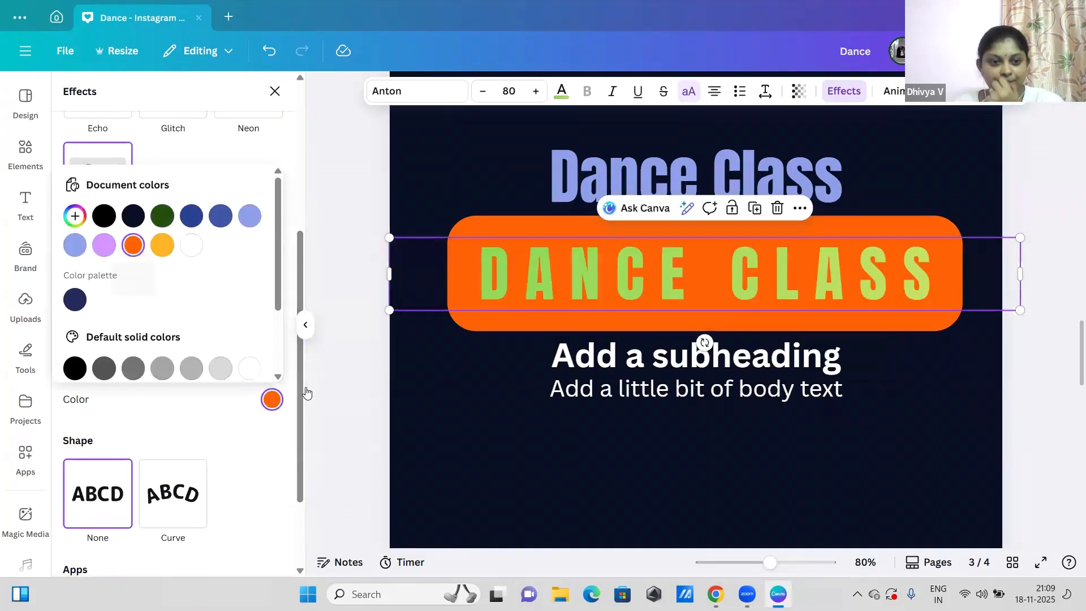
left_click(212, 409)
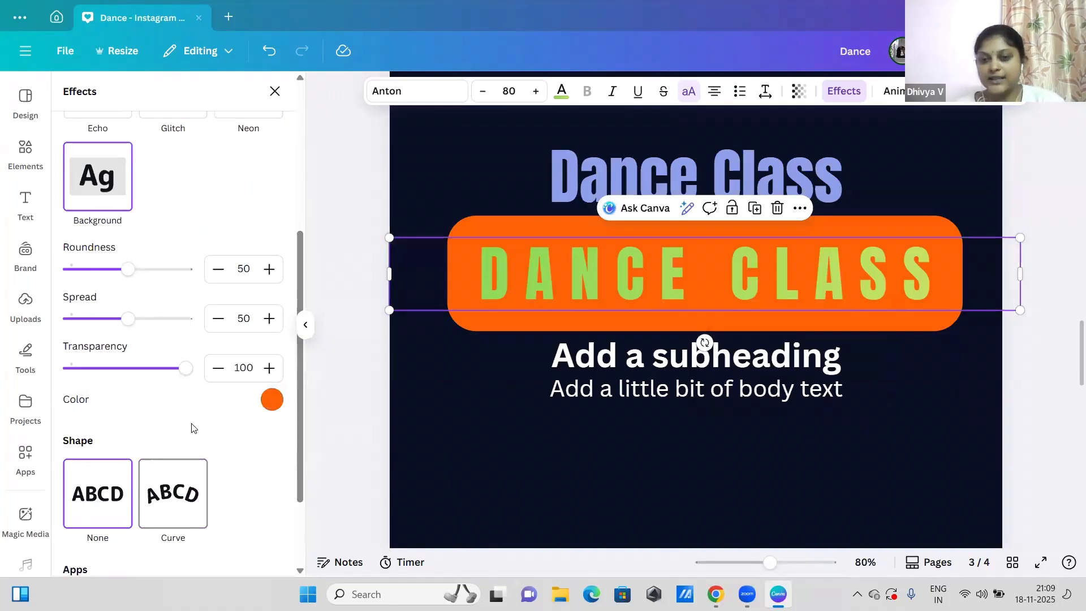
left_click(173, 493)
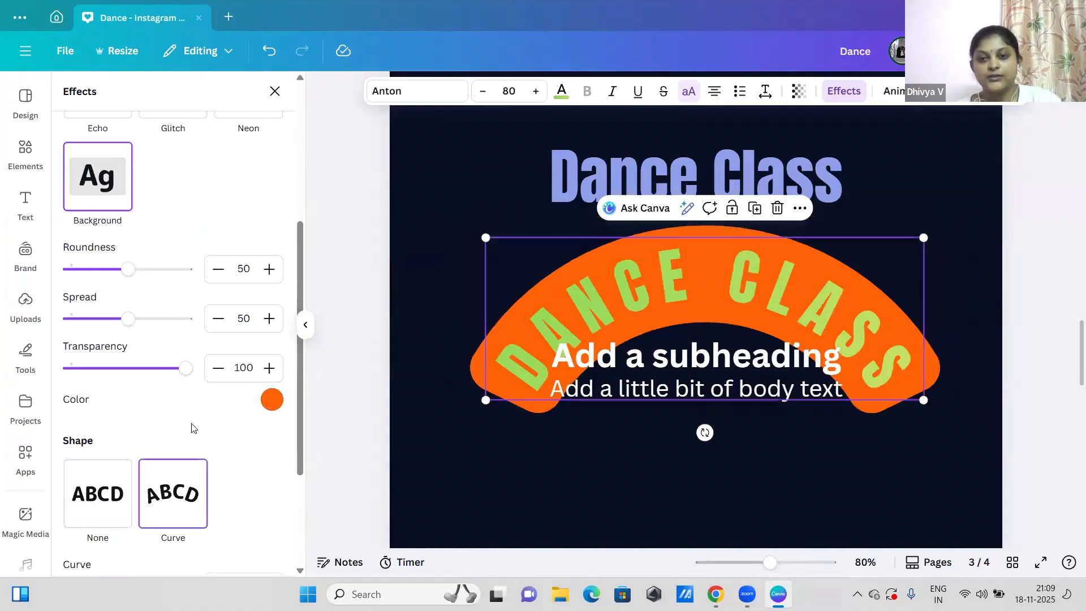